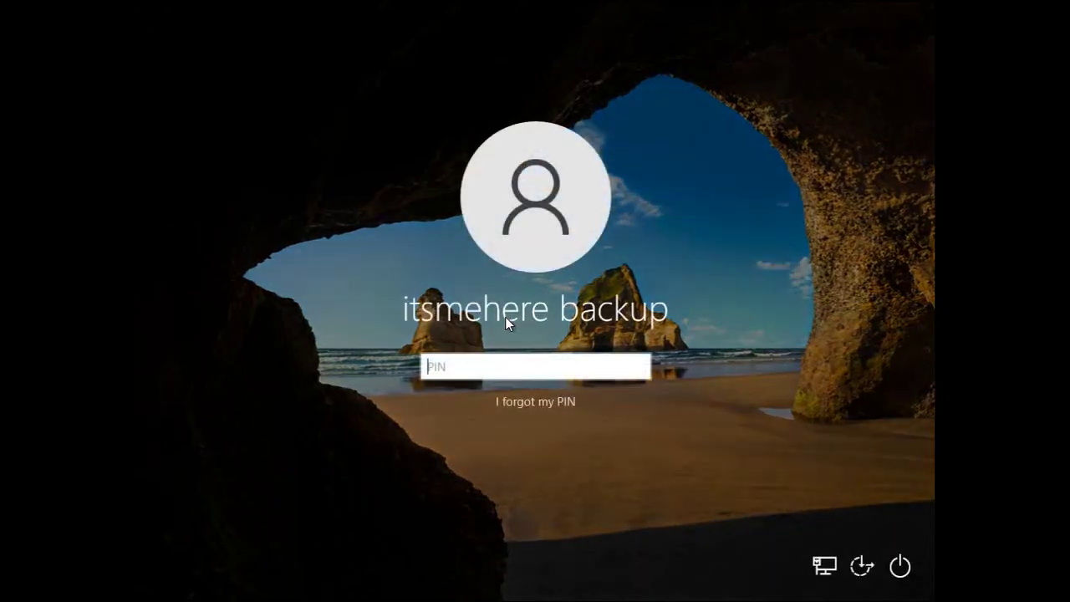
Enter the account PIN on the Windows lock screen to sign in.
text(123456)
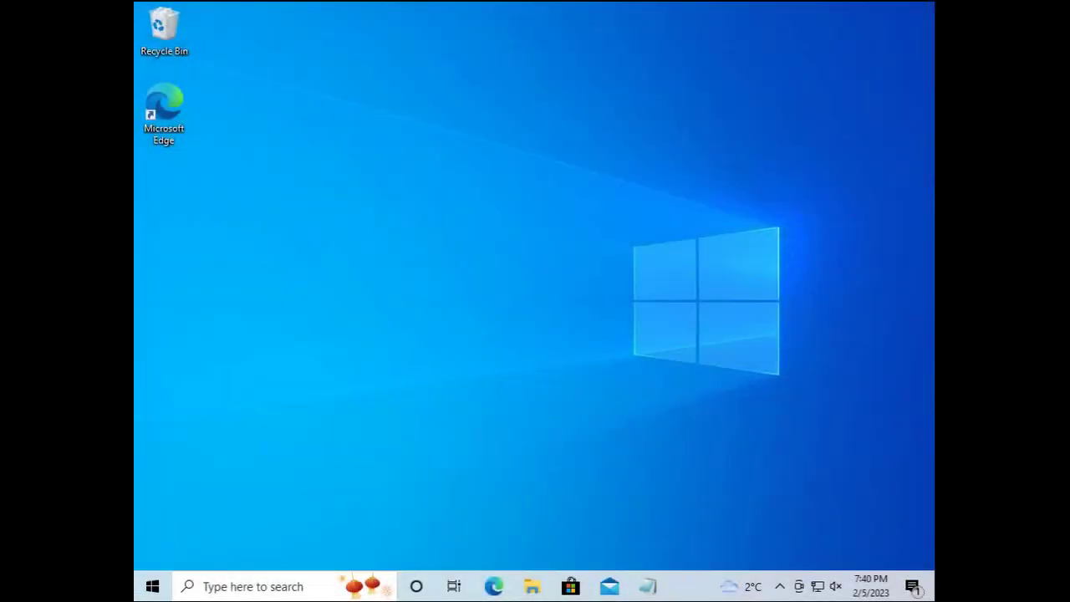
Search the web for 'aomei backupper' in Microsoft Edge.
double_click(168, 106)
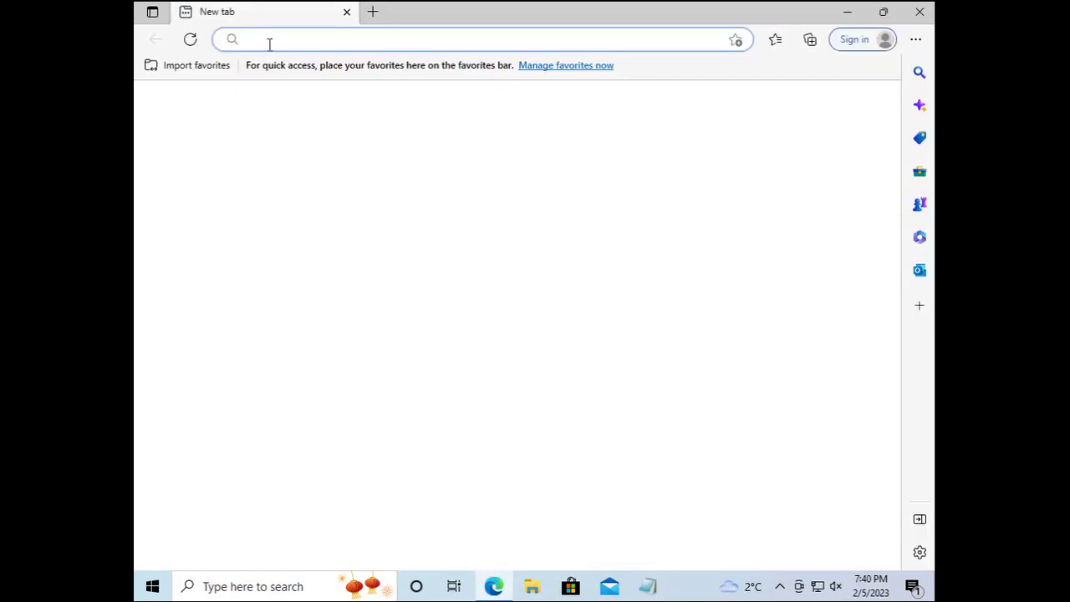
click(269, 42)
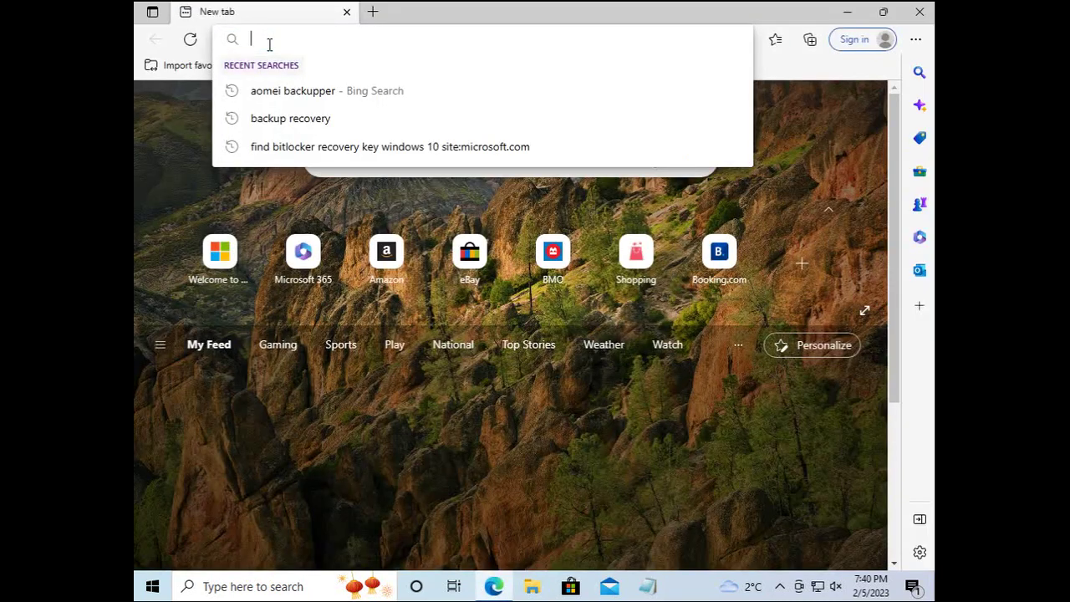
text(aoemei)
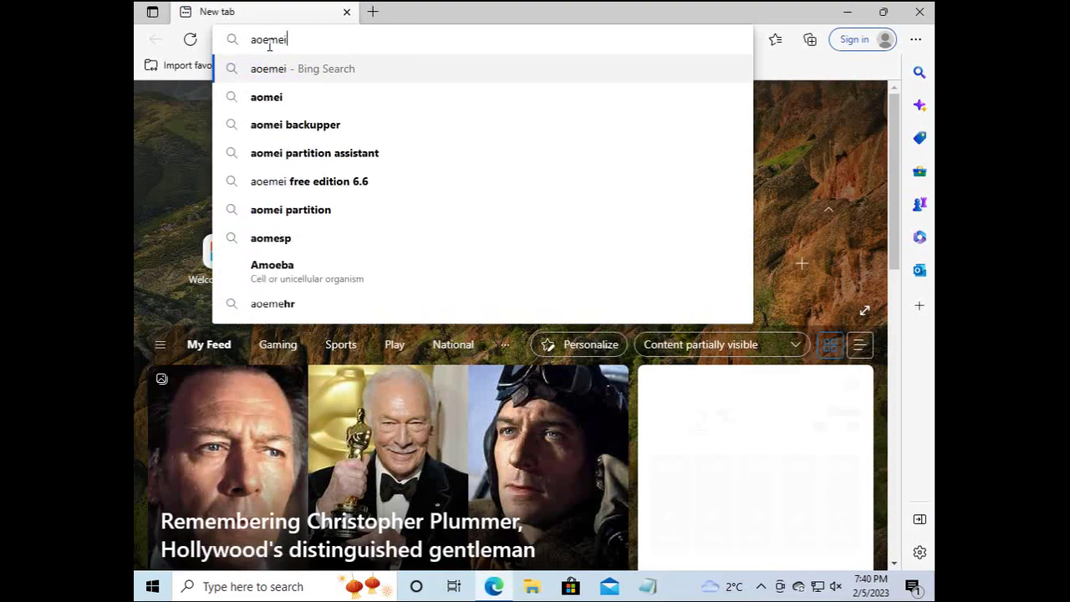
key(Down)
key(Down)
key(Return)
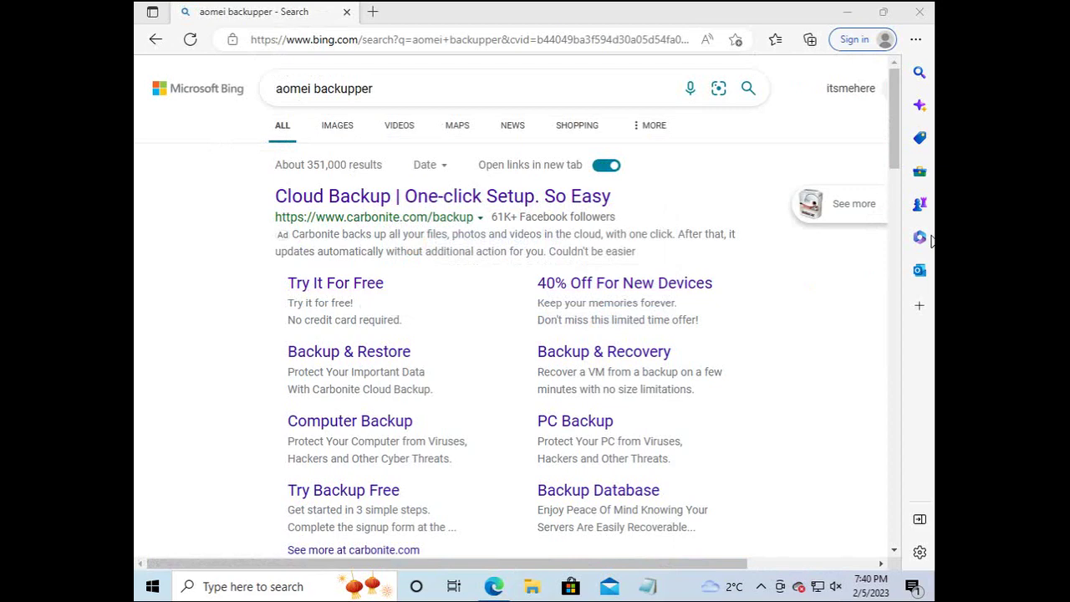
Download the AOMEI Backupper Standard freeware installer from the AOMEI Download Center.
scroll(896, 246, down, 5)
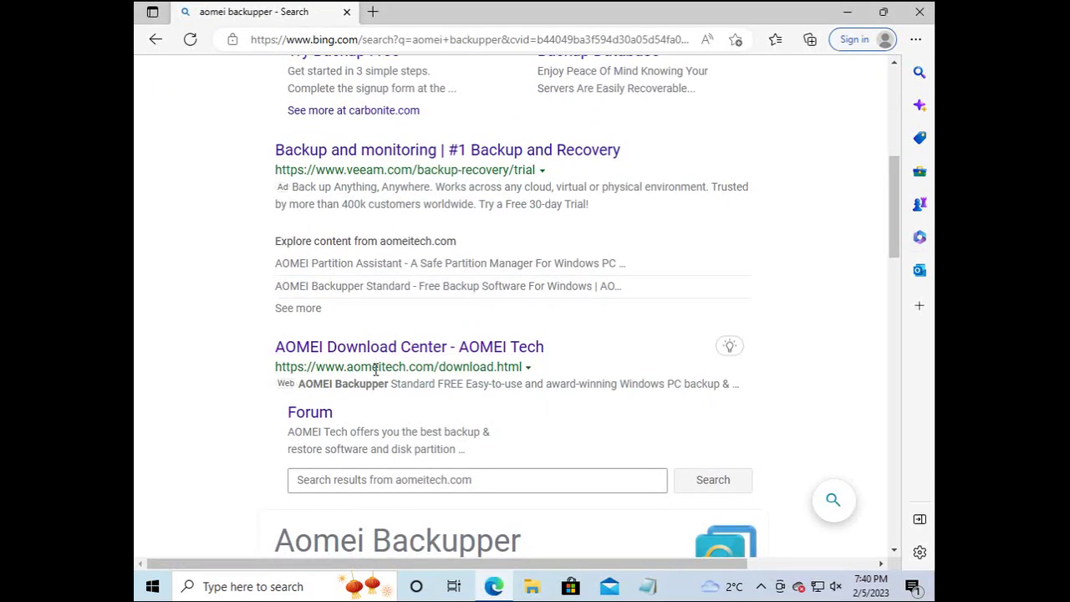
click(372, 349)
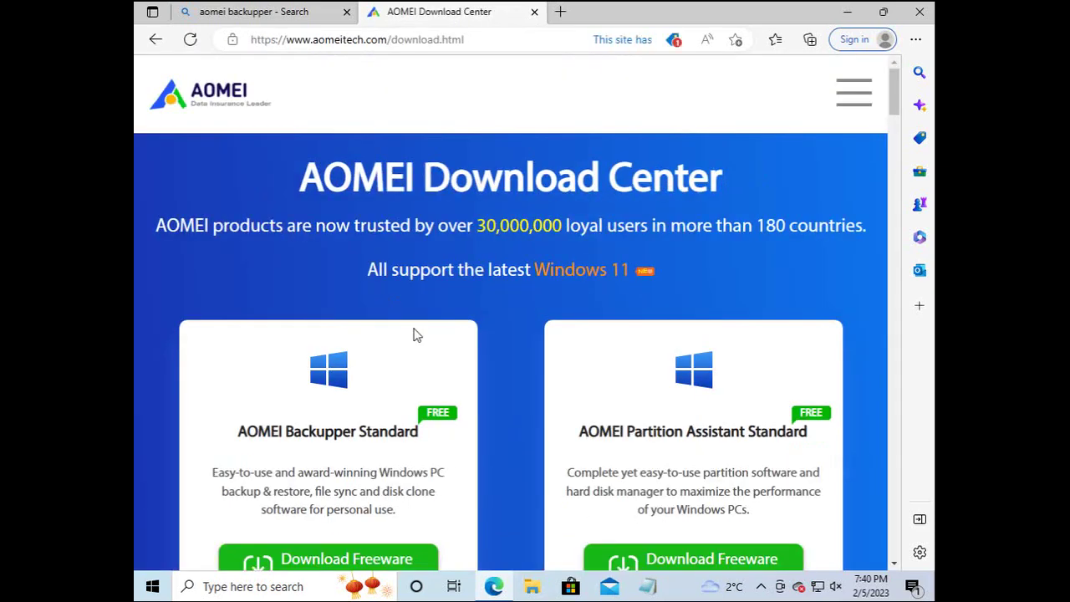
scroll(896, 193, down, 2)
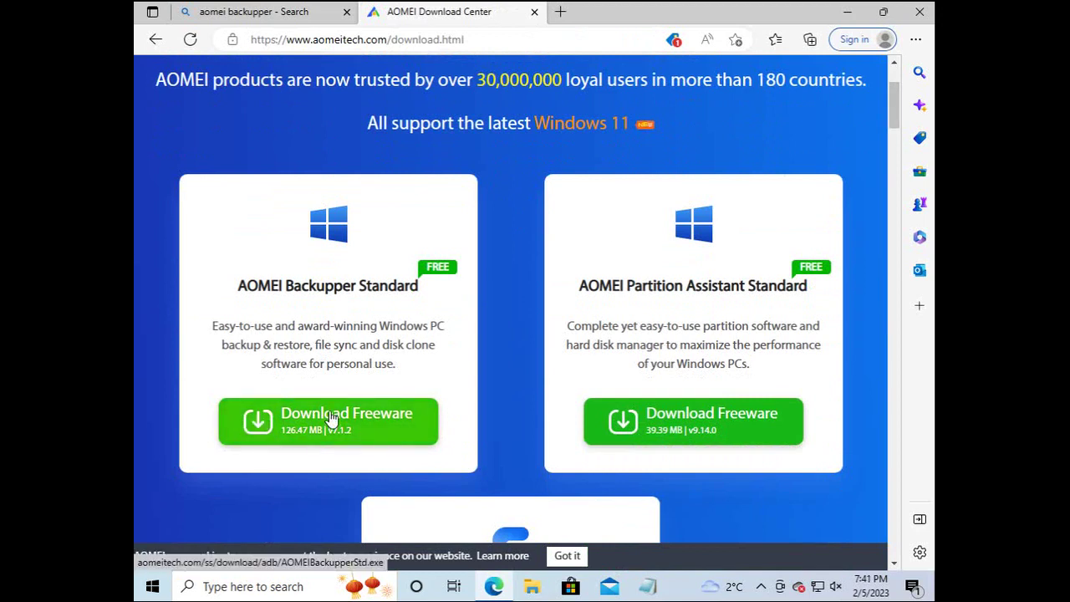
click(326, 420)
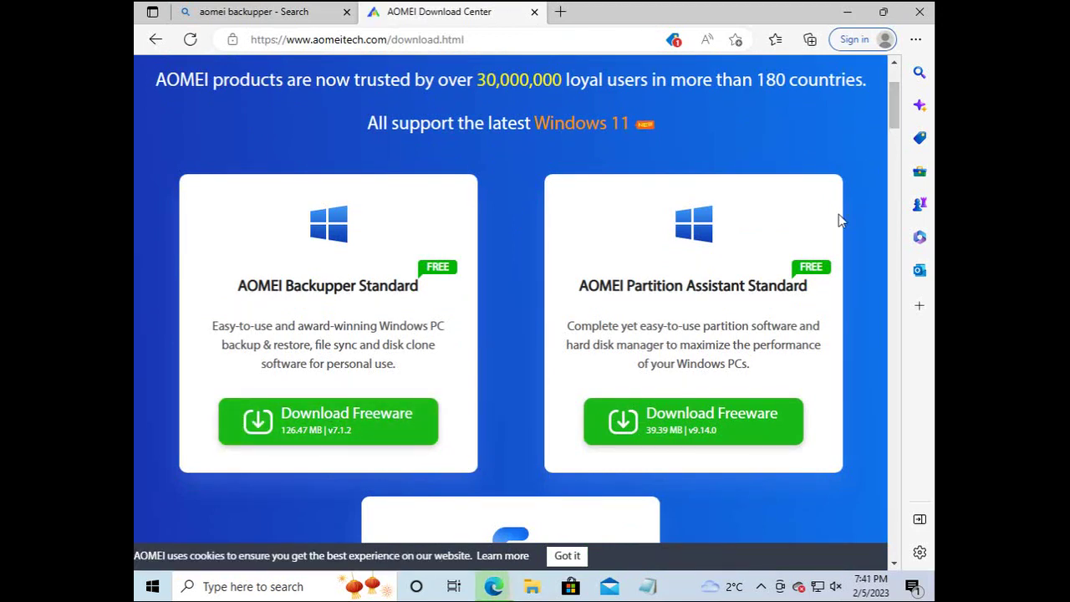
click(567, 555)
click(532, 588)
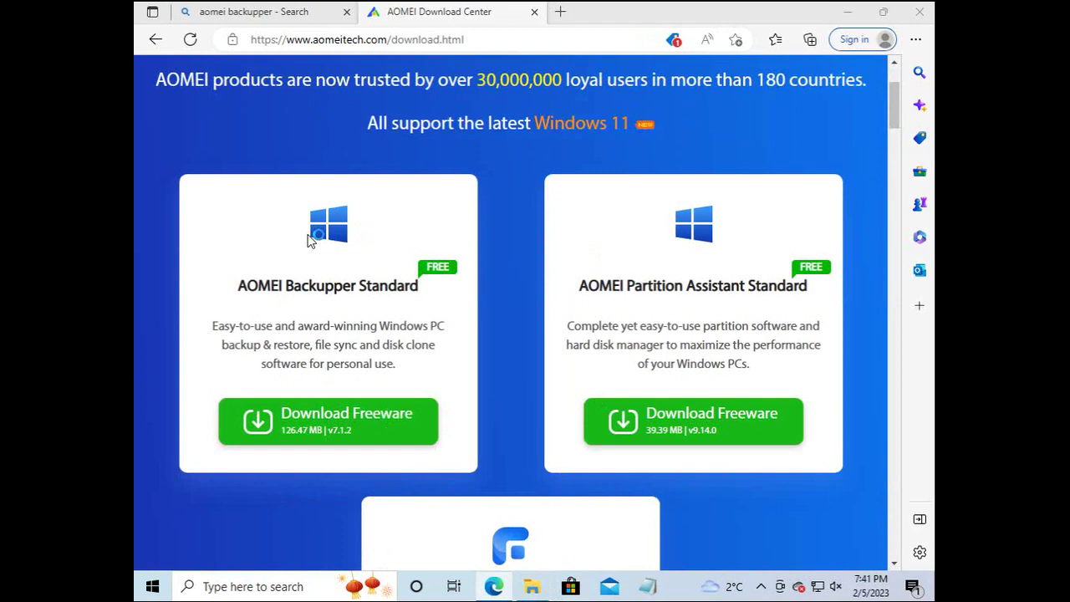
Run the AOMEIBackupperStd installer from Downloads, skip the Pro offer, and install.
click(303, 193)
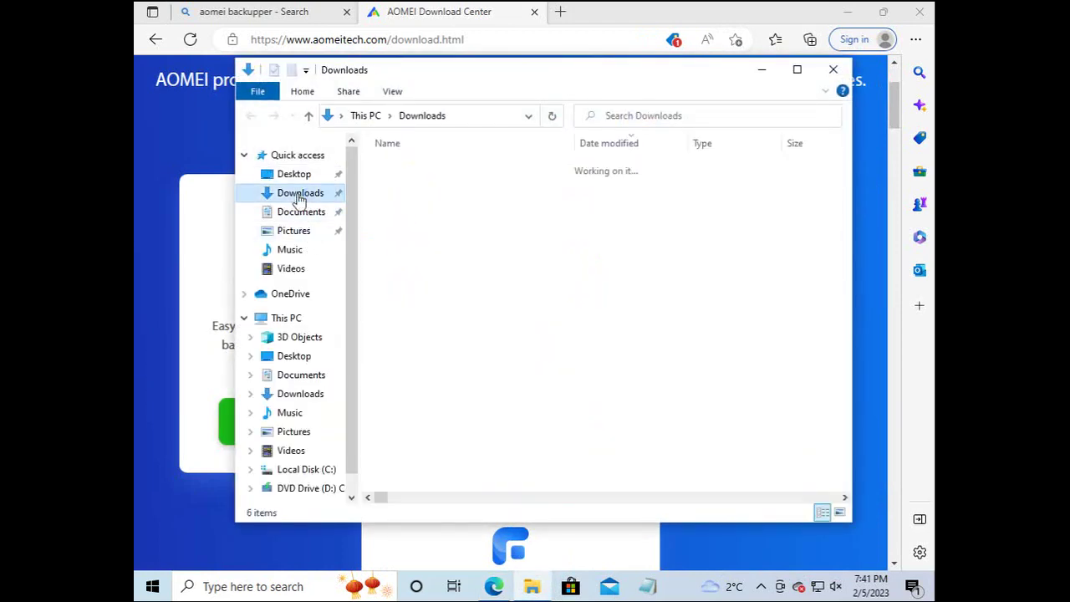
double_click(422, 189)
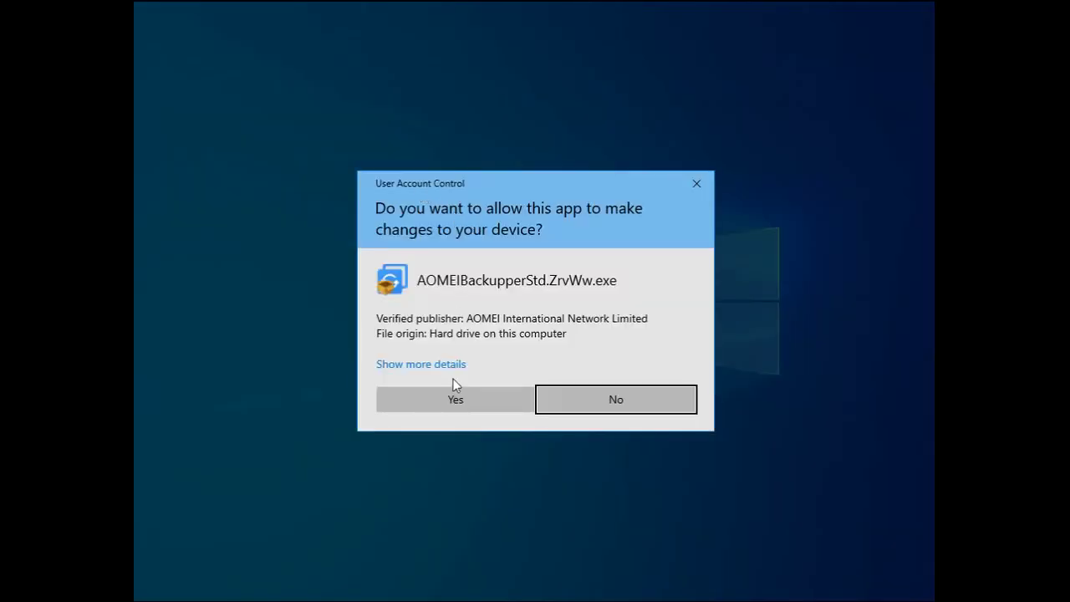
click(457, 393)
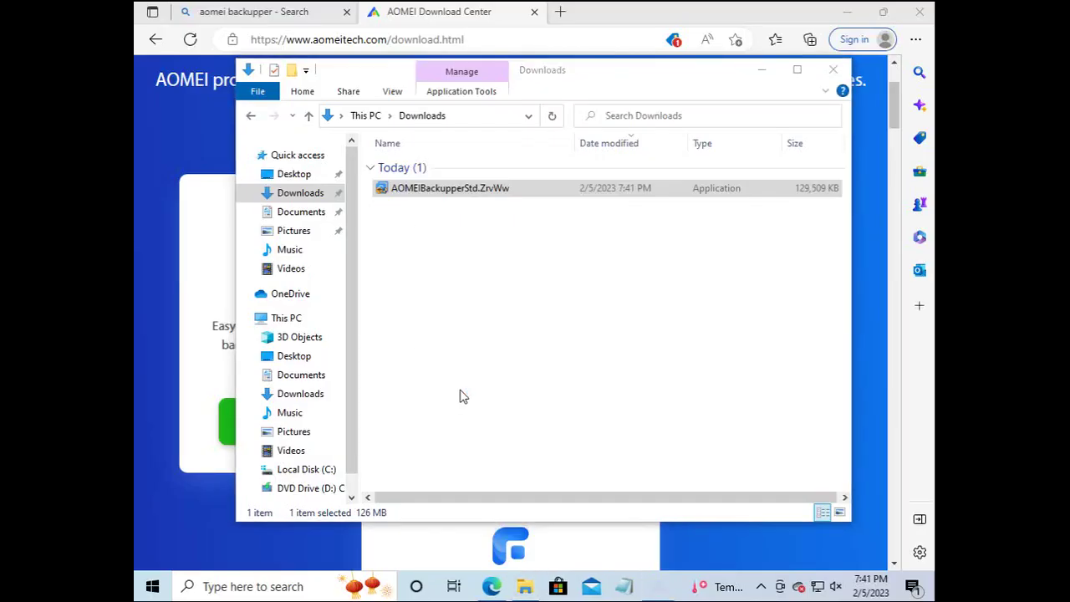
click(552, 327)
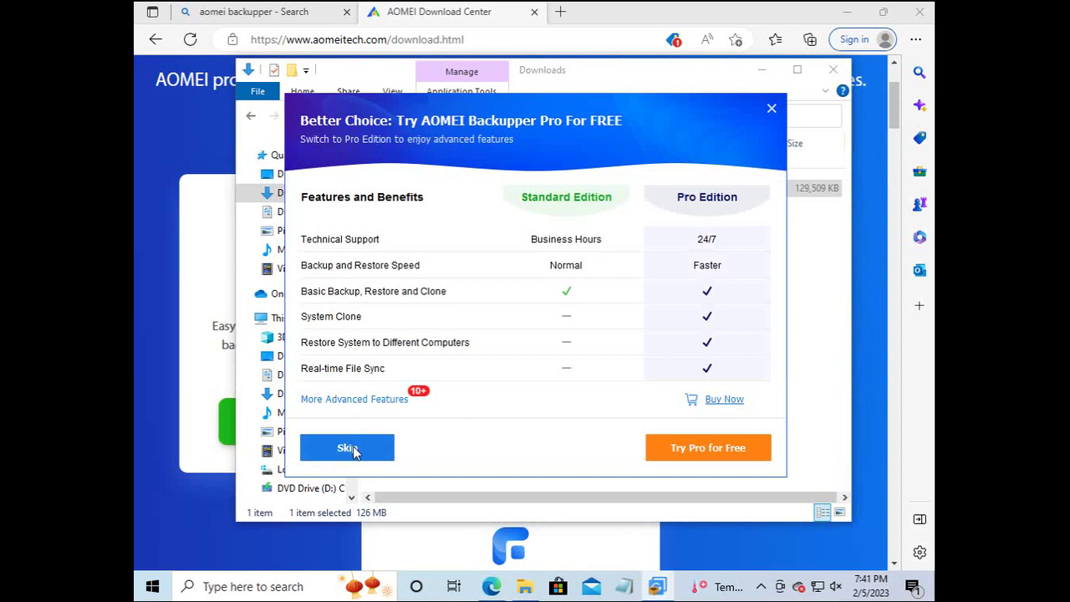
click(353, 447)
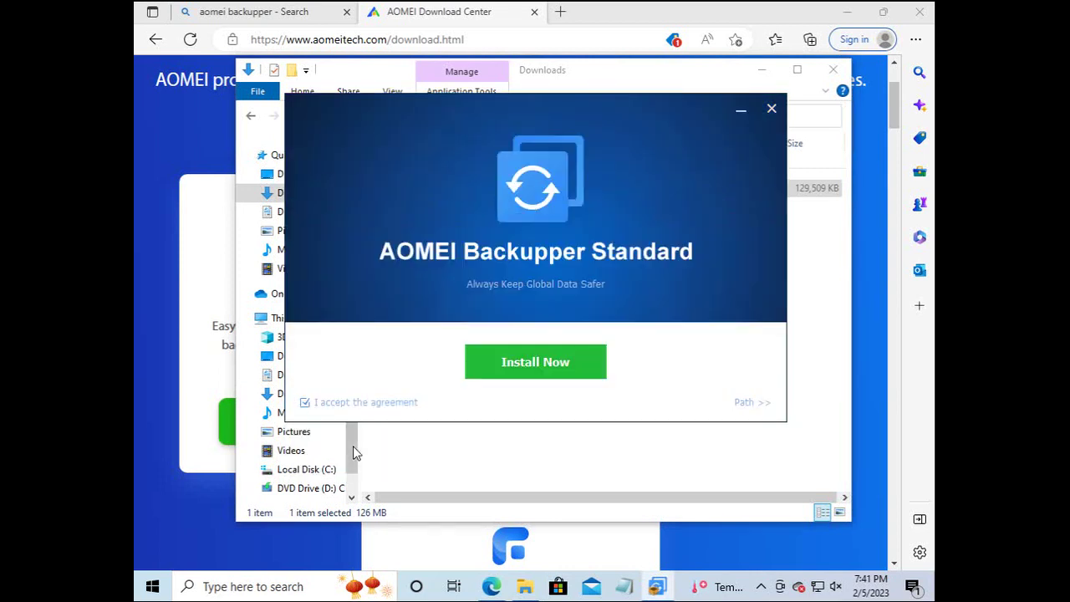
click(525, 364)
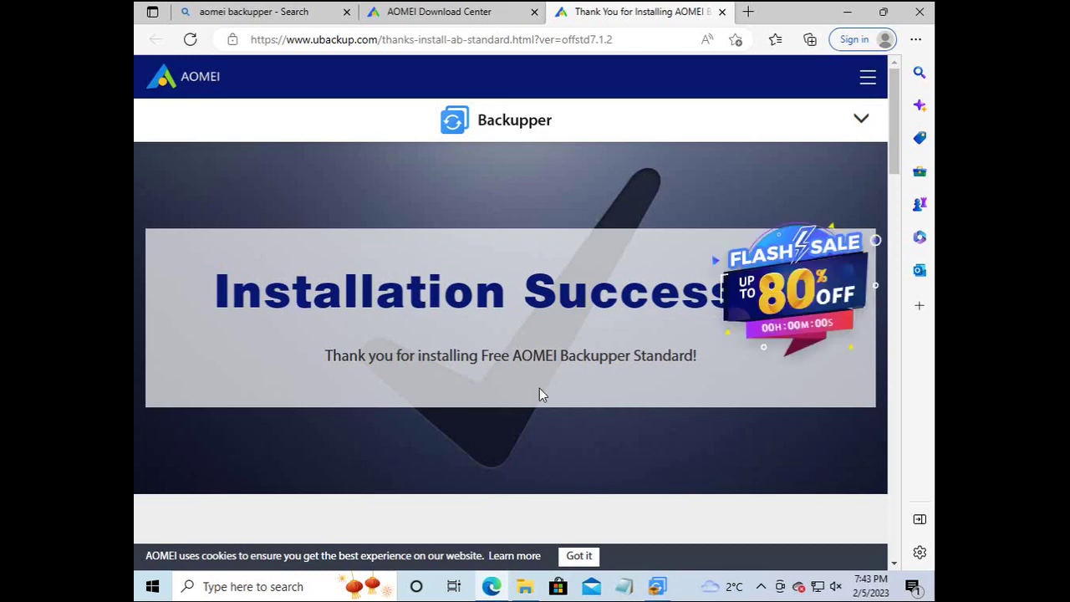
Close Edge, AOMEI Backupper and File Explorer, leaving the desktop shortcut selected.
click(919, 13)
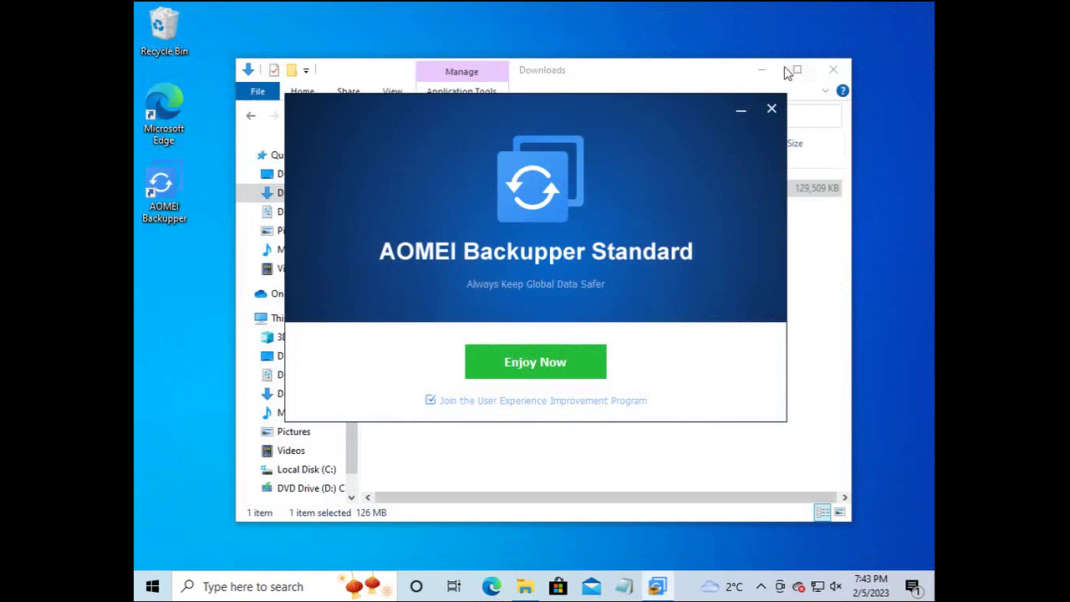
click(774, 112)
click(831, 69)
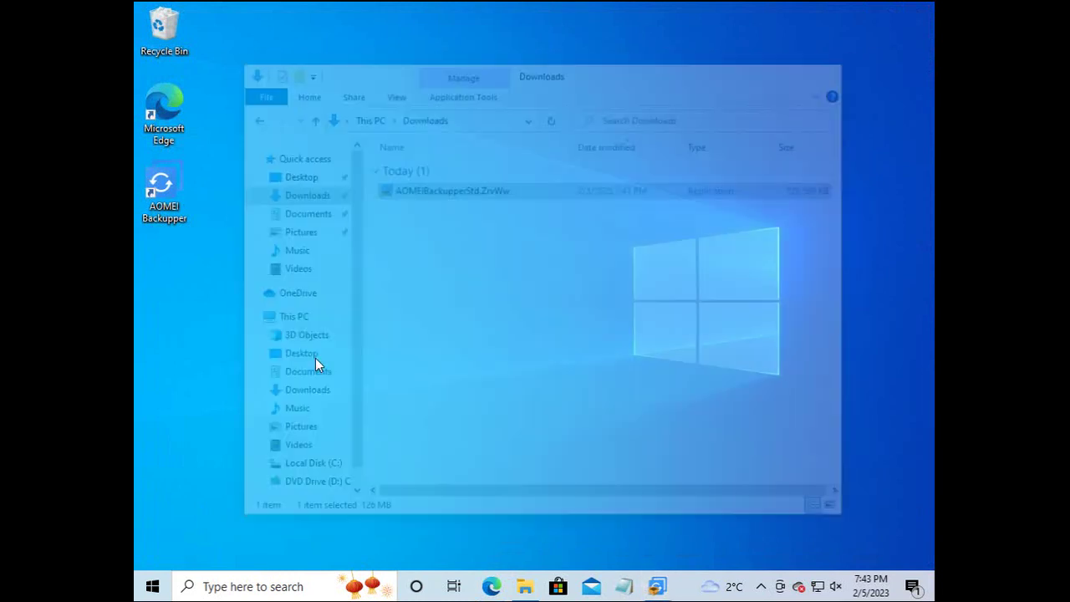
click(159, 182)
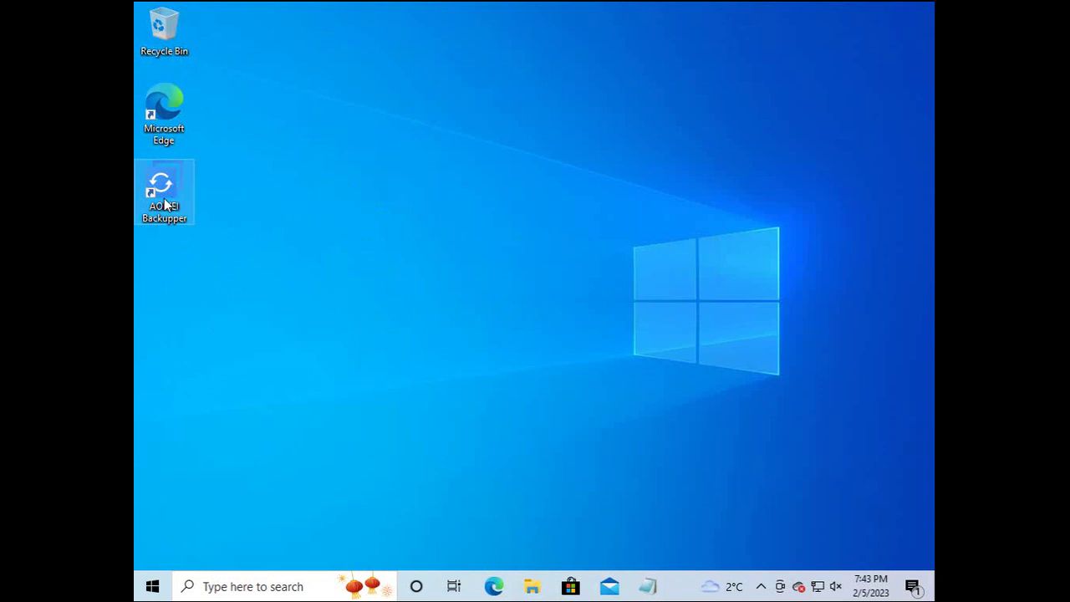
Decline AOMEI Backupper's permission prompt and type 'Test file' into a new Notepad note.
double_click(165, 204)
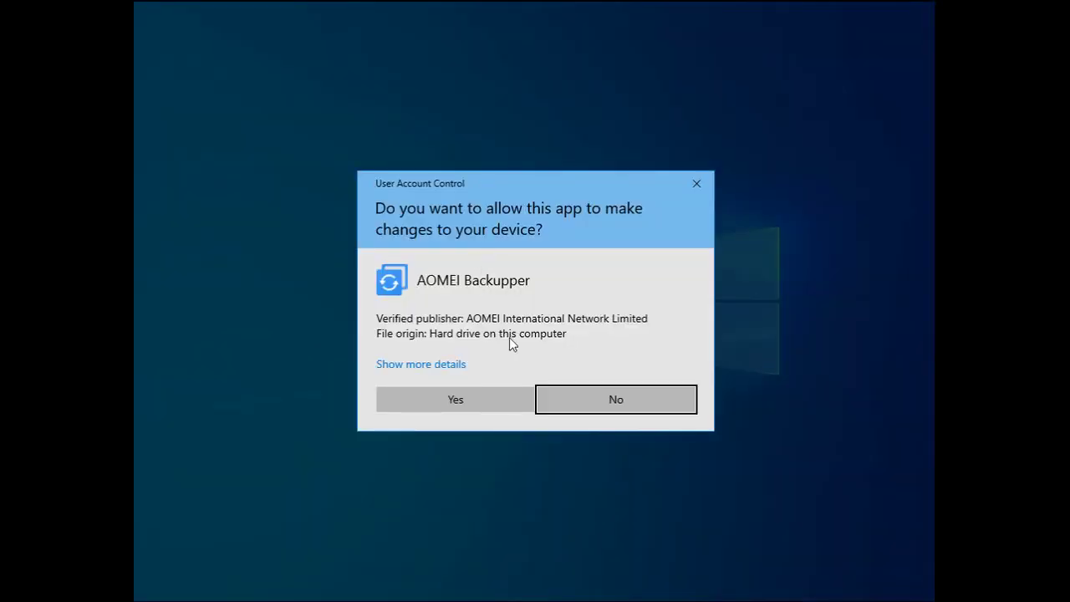
click(580, 401)
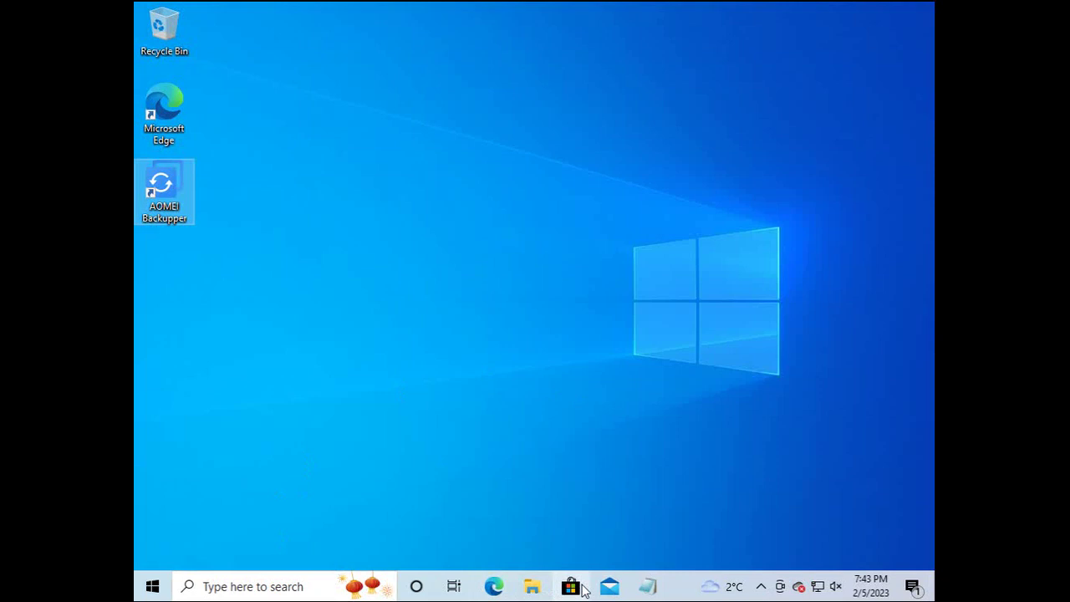
right_click(648, 585)
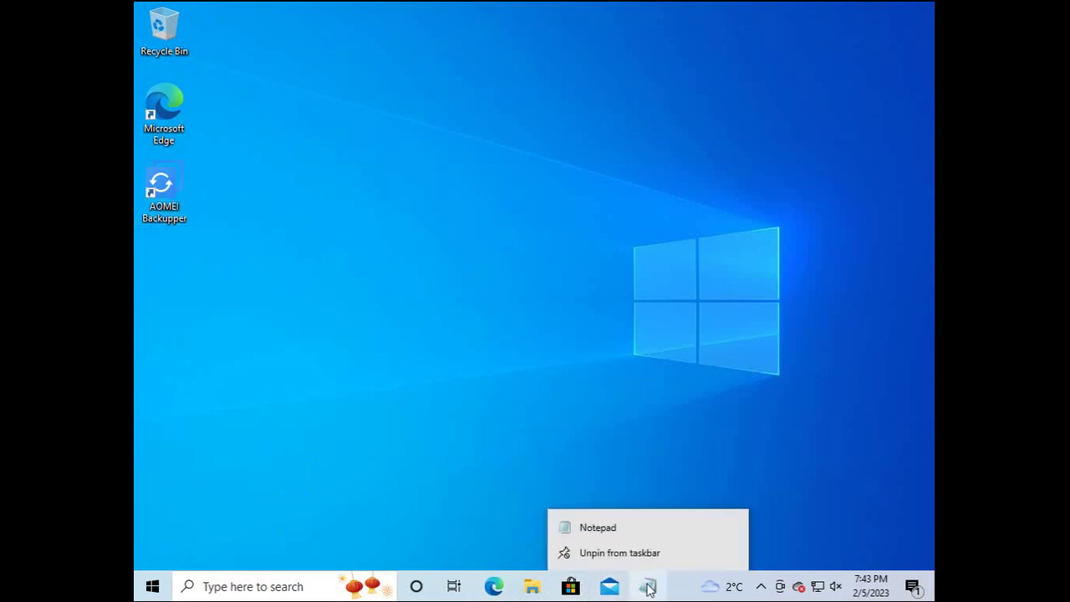
click(589, 526)
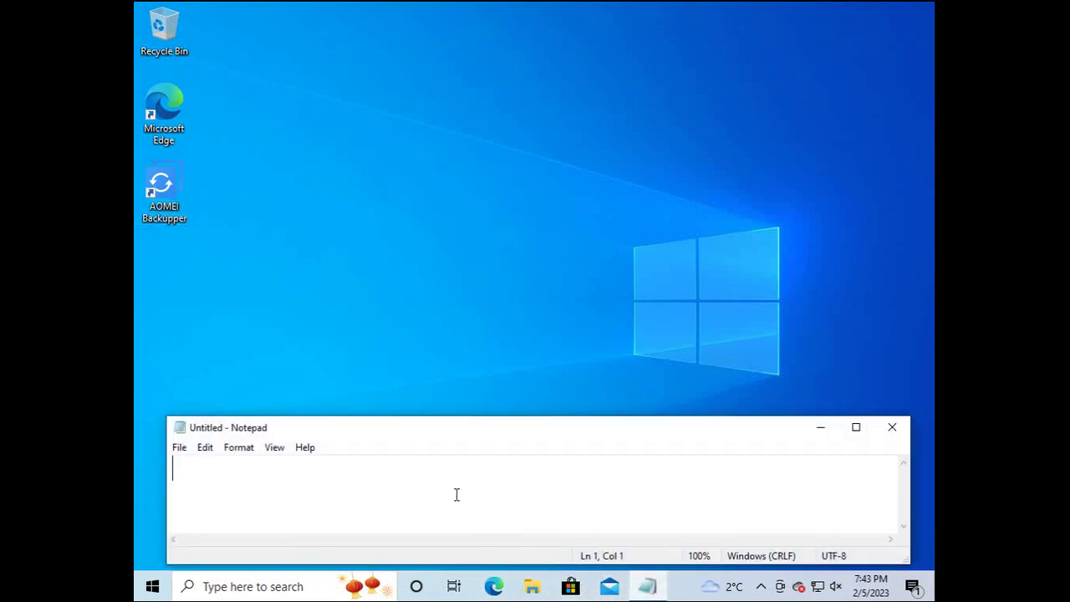
text(Test file)
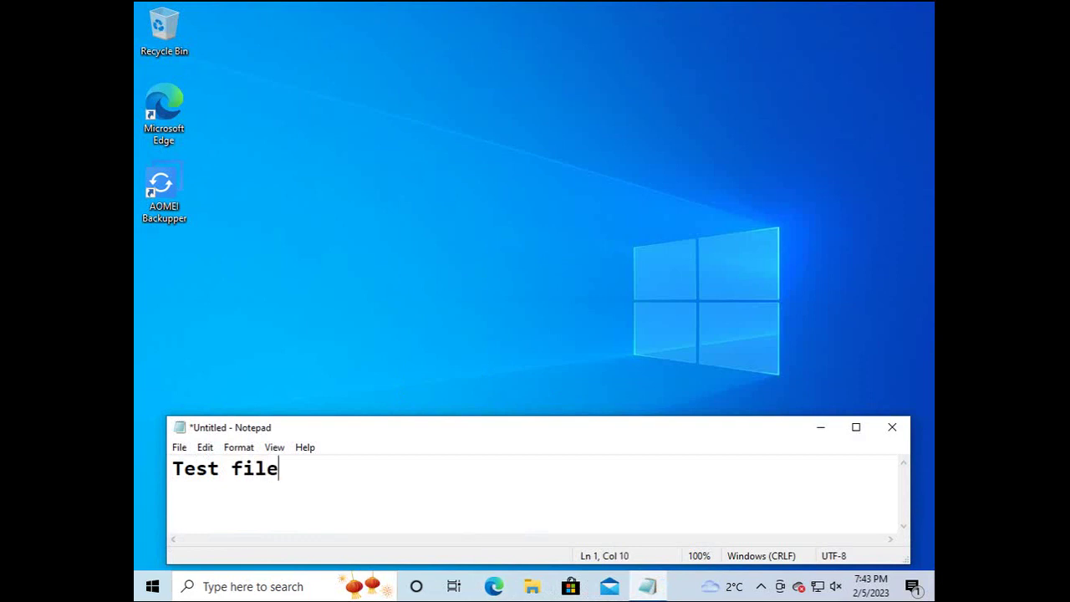
Save the note as TestFile on the Desktop.
click(891, 427)
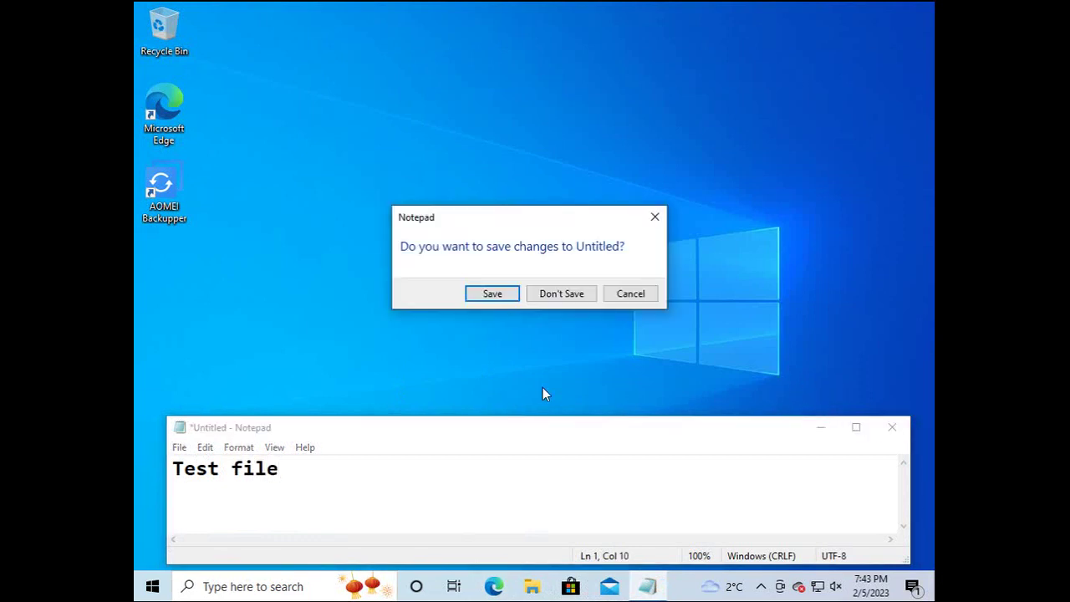
click(506, 297)
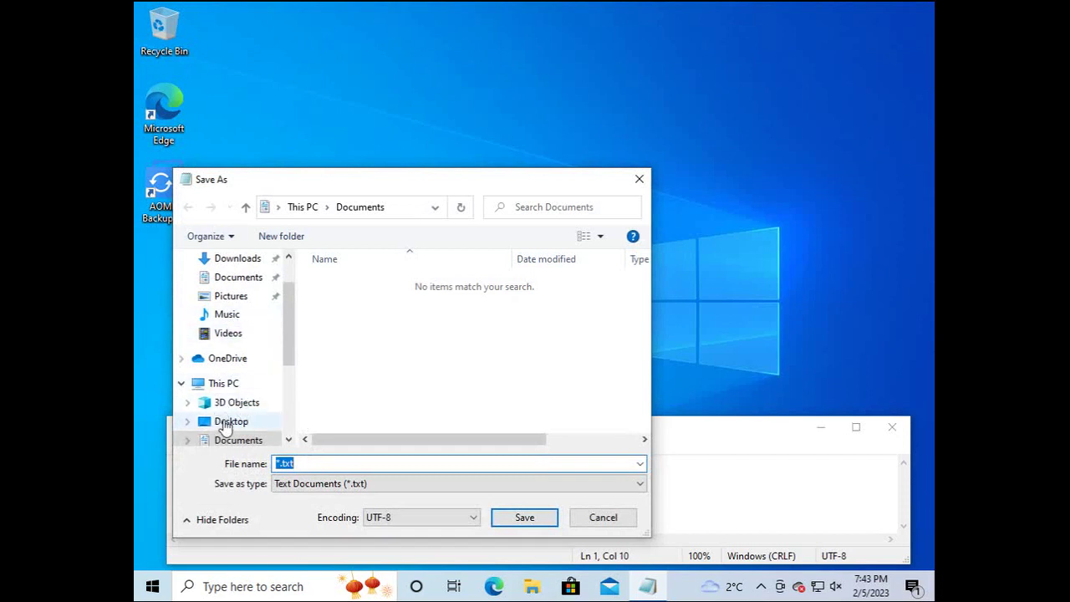
click(229, 424)
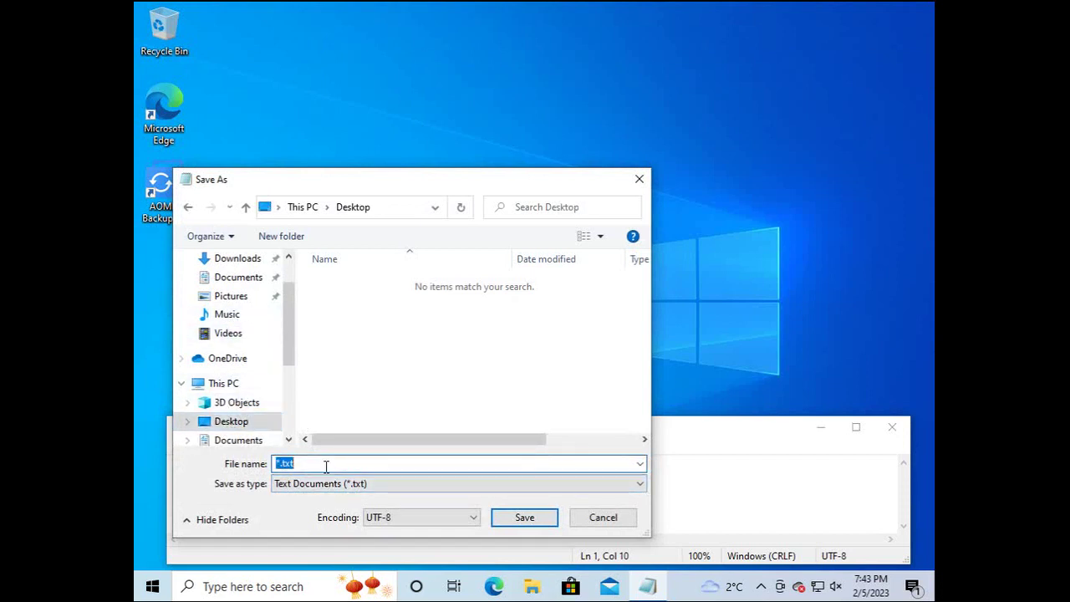
text(TestFile)
click(508, 516)
key(super+d)
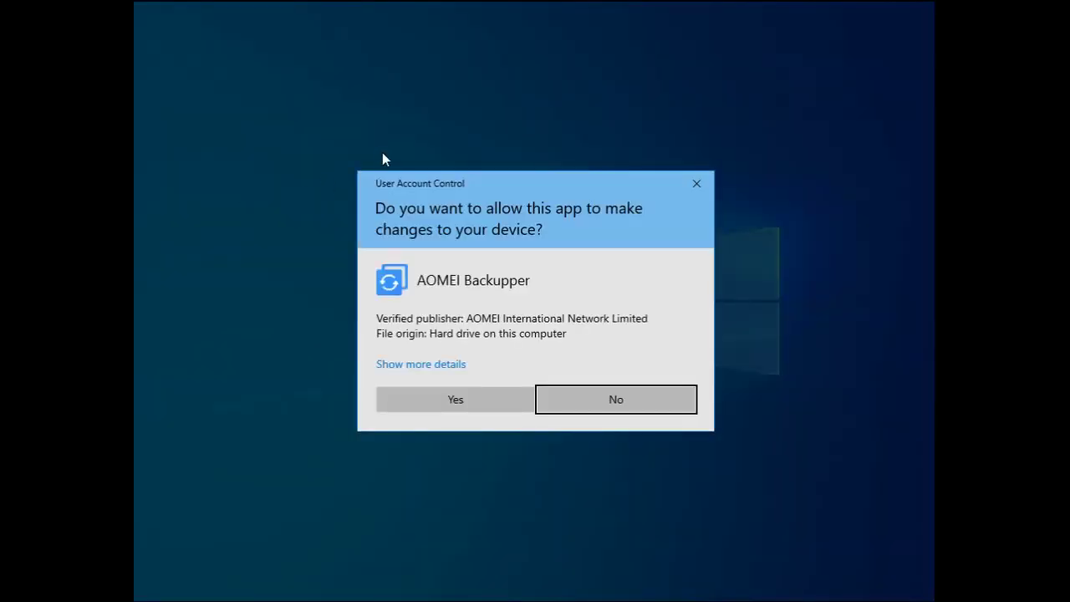
Run a full System Backup in AOMEI Backupper and finish it, creating System Backup(2).
click(469, 406)
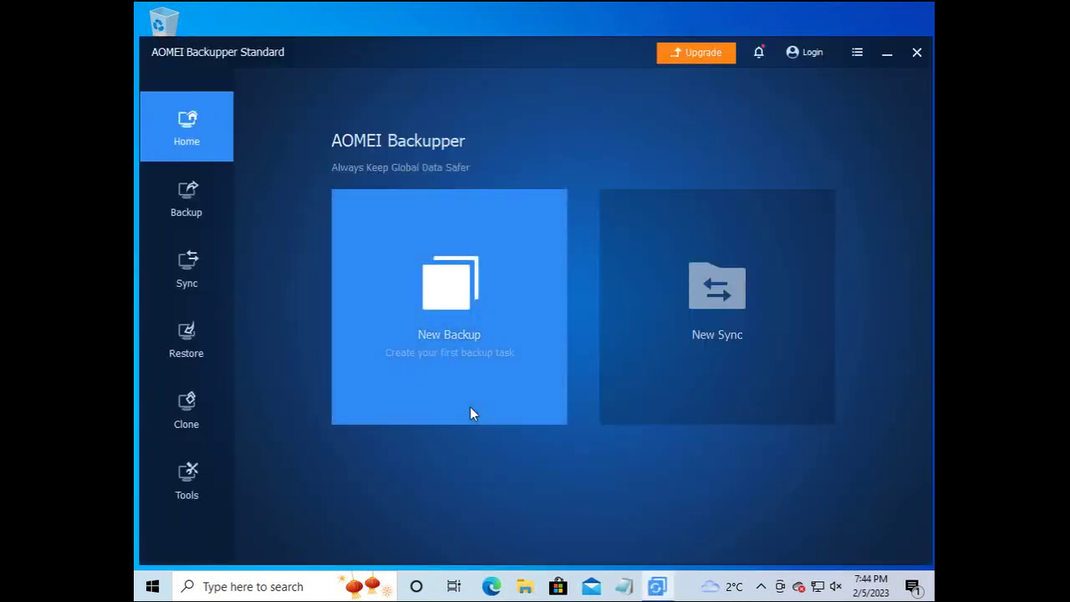
click(461, 305)
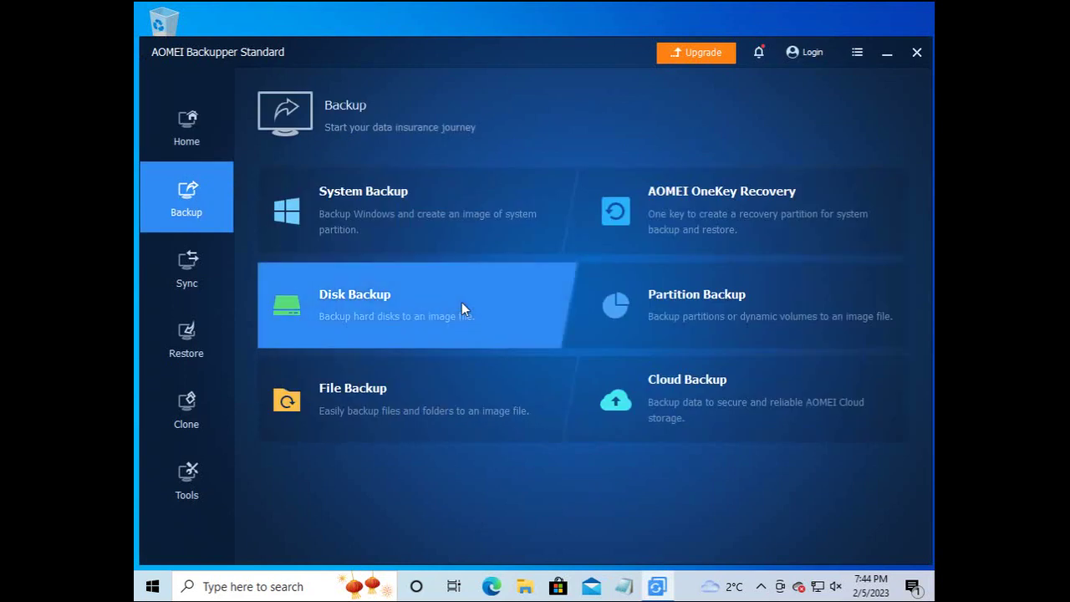
click(375, 208)
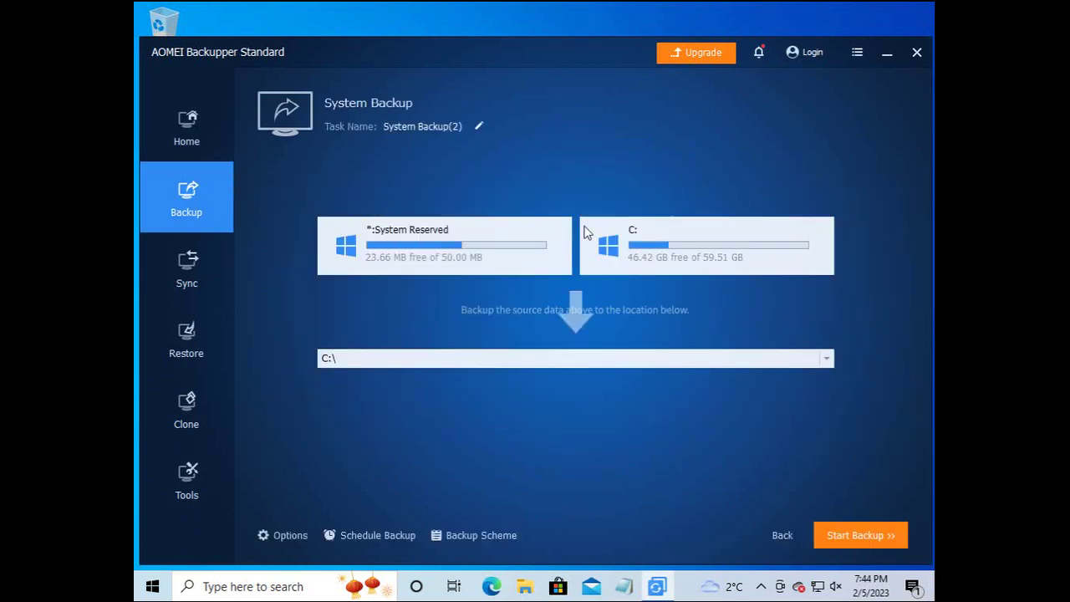
click(855, 535)
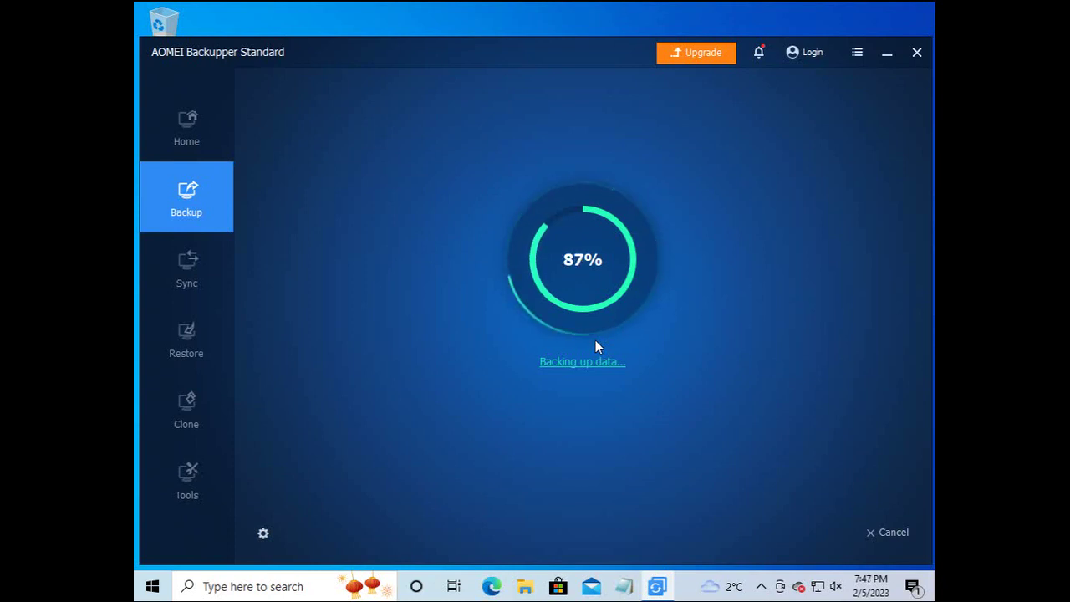
click(599, 420)
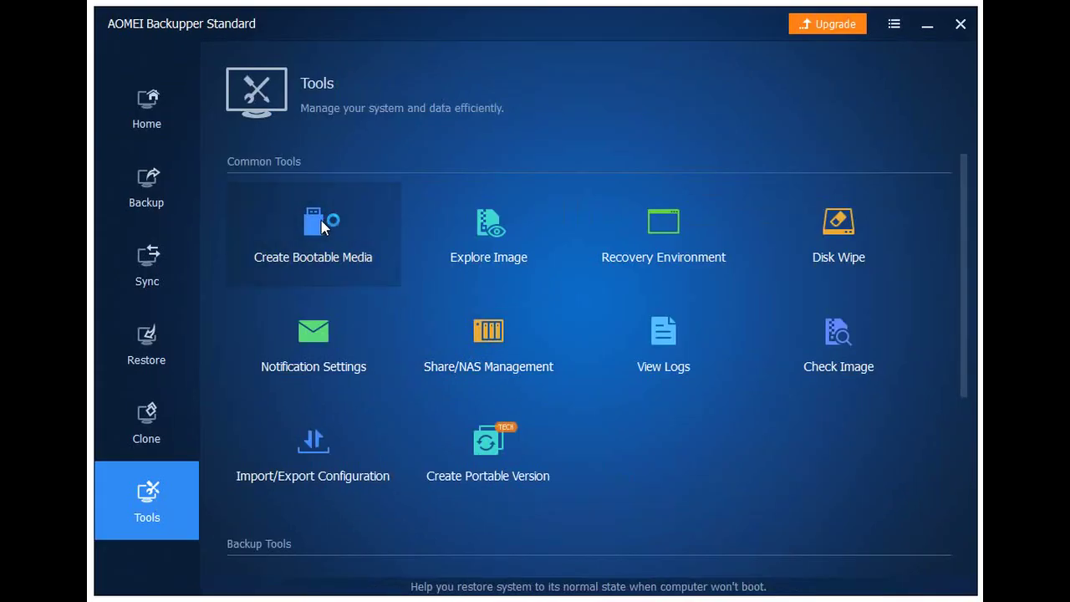
Create Windows PE legacy-boot bootable media on the USB boot device, allowing it to be formatted.
click(323, 227)
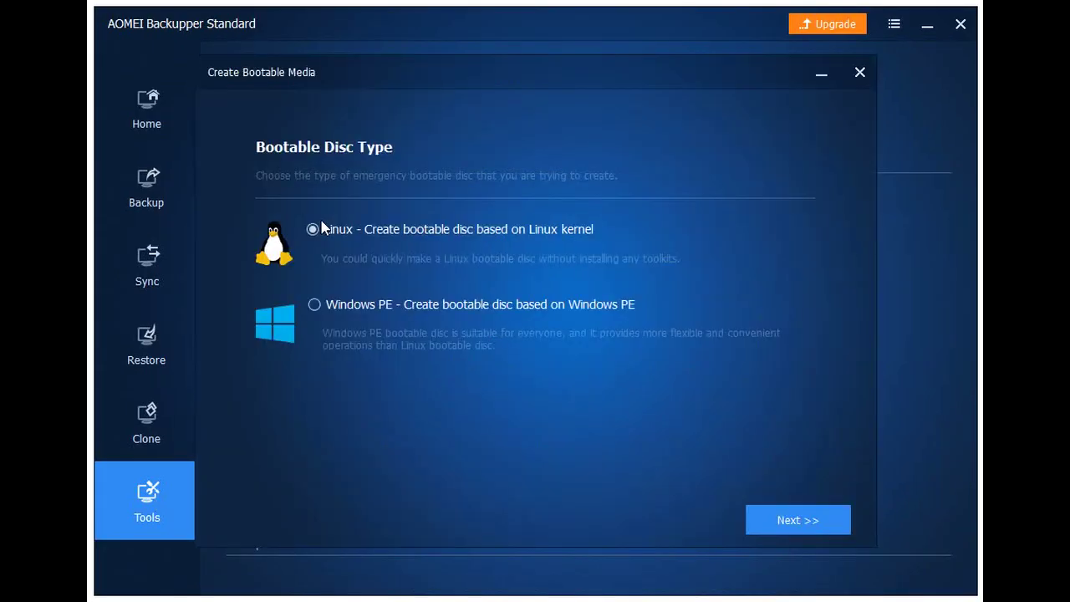
click(314, 305)
click(791, 519)
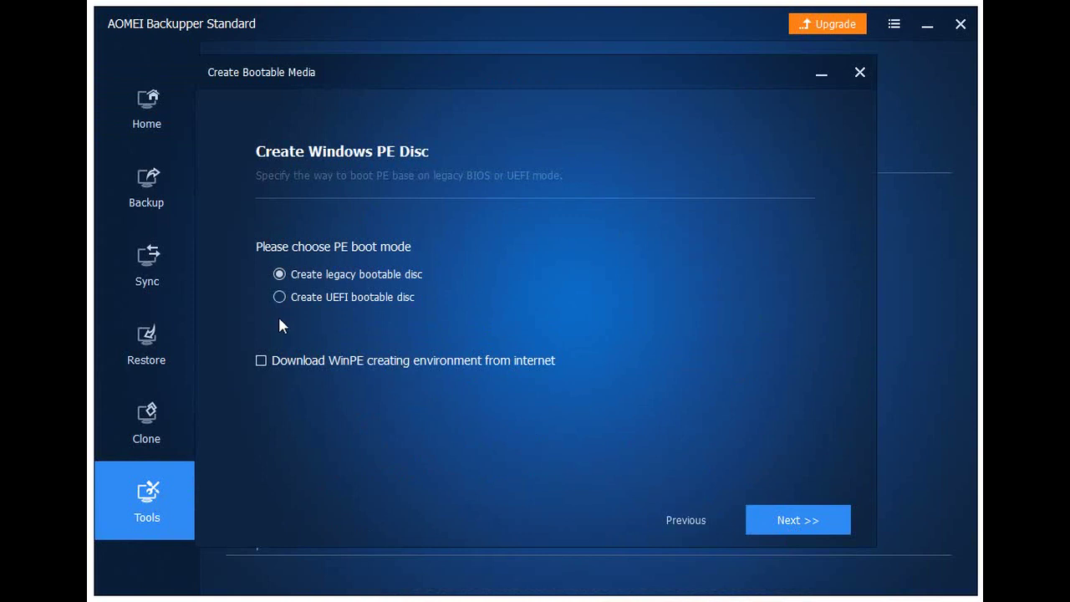
click(260, 361)
click(786, 524)
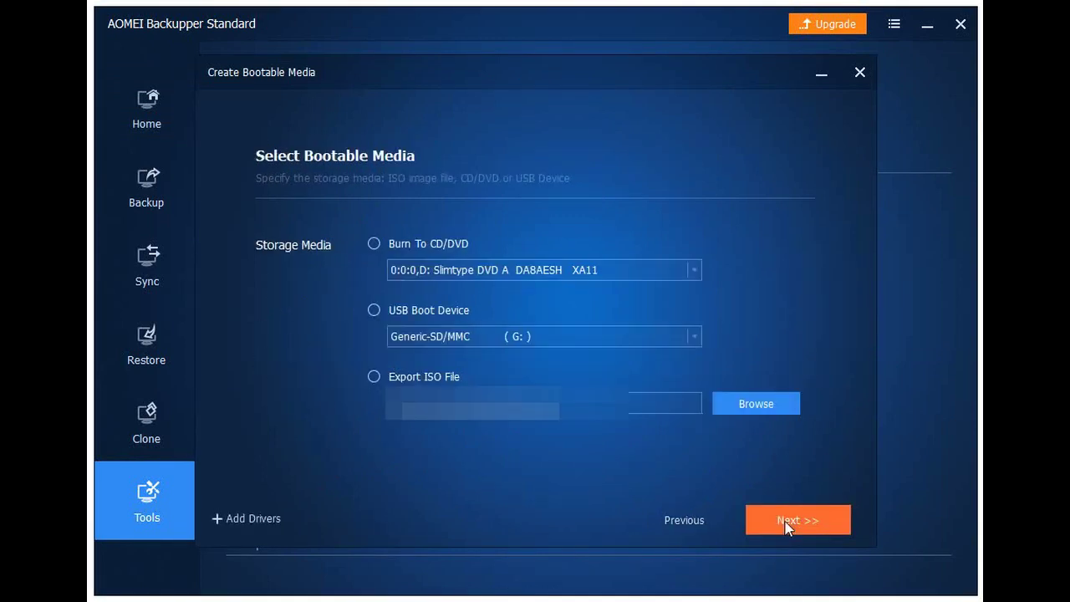
click(373, 310)
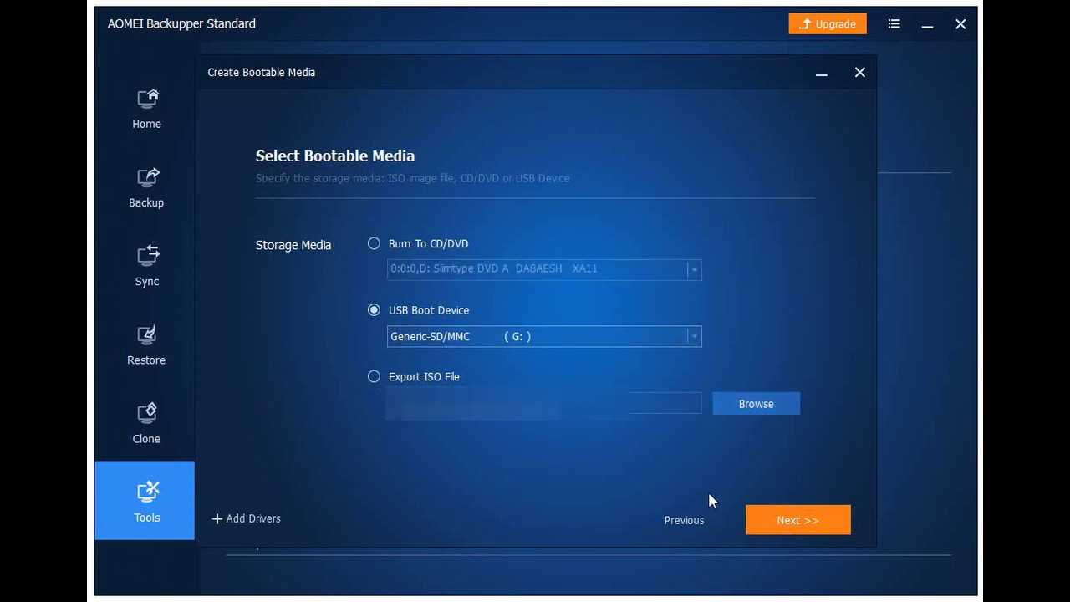
click(798, 518)
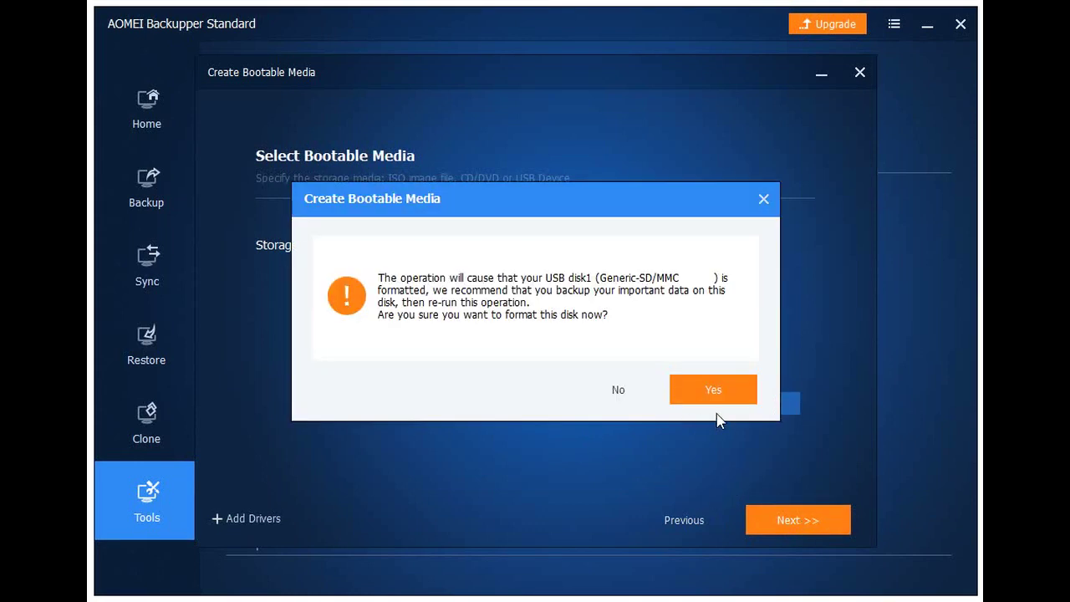
click(710, 390)
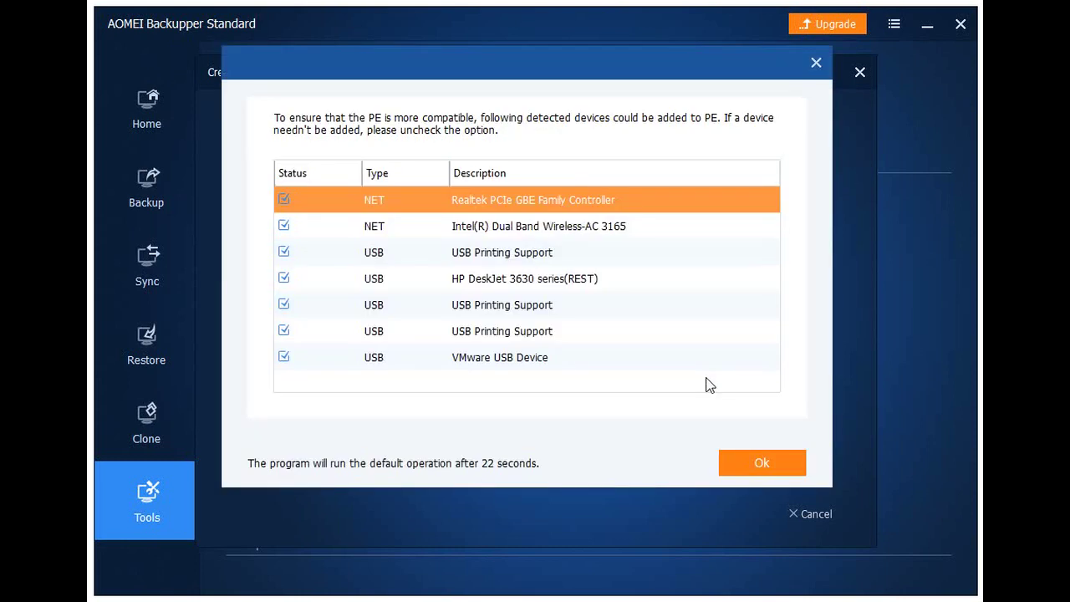
click(761, 462)
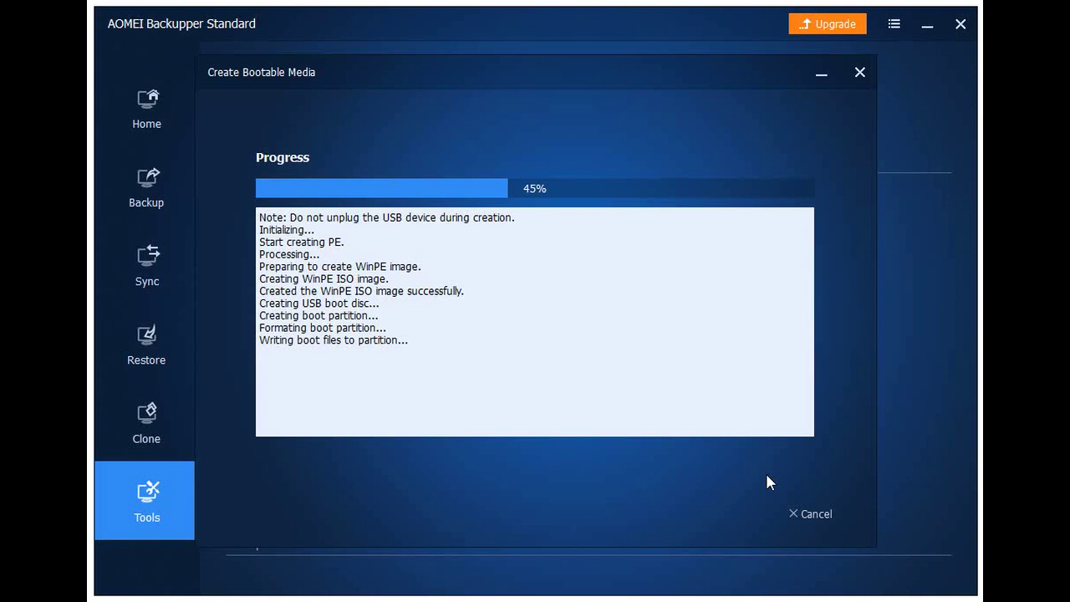
click(823, 527)
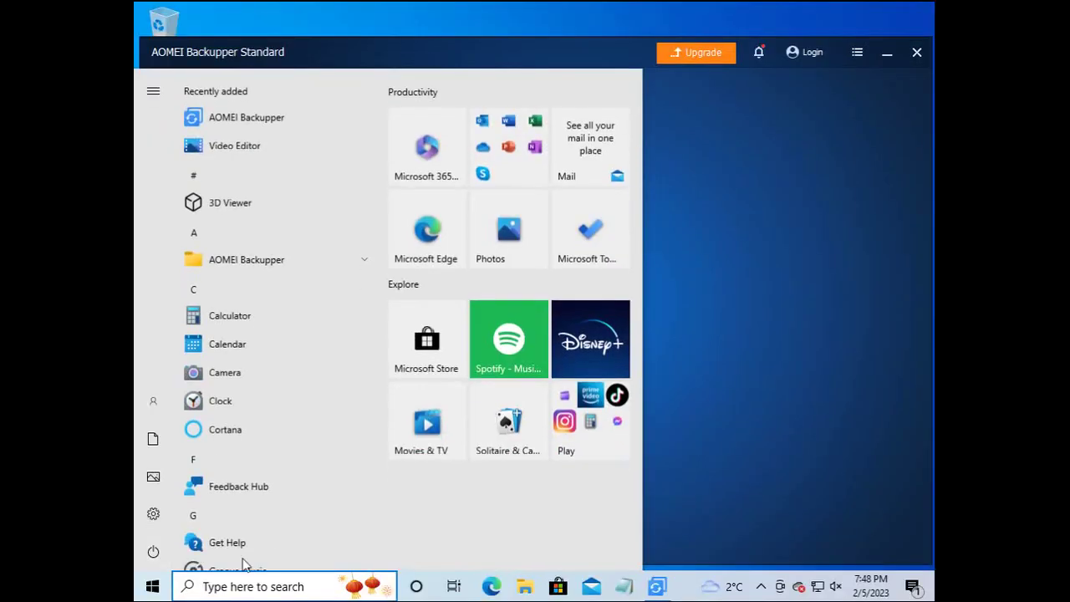
Shut down Windows from the Start menu's power options.
click(163, 553)
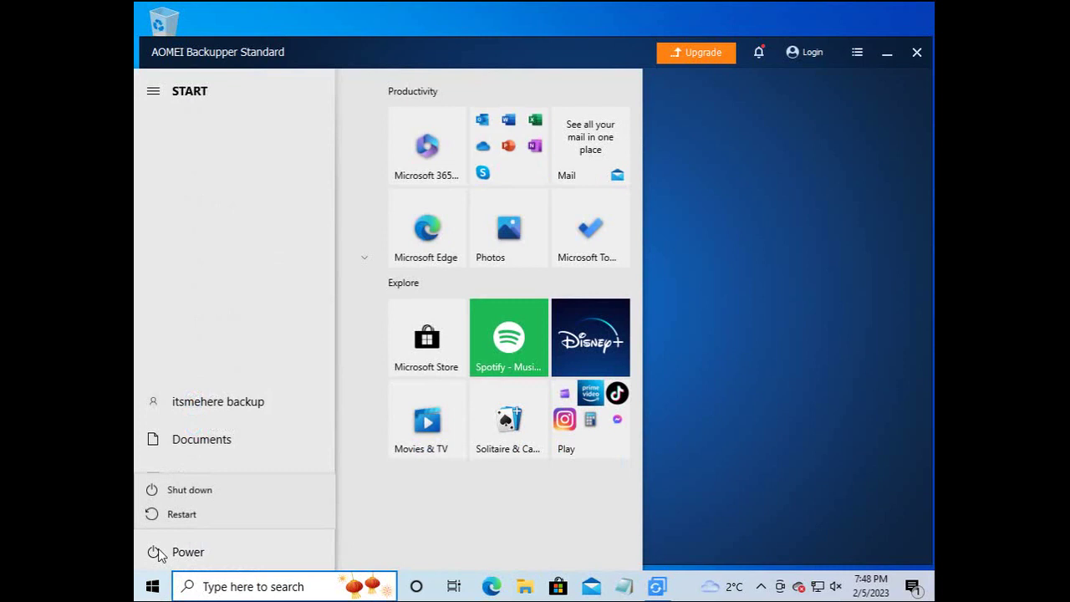
click(180, 495)
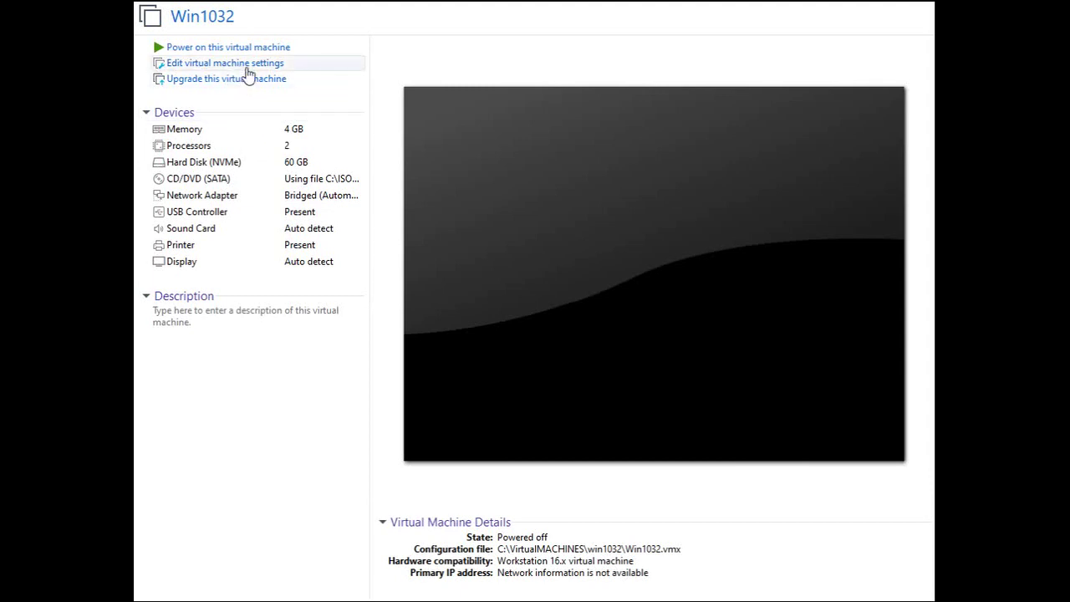
Add a SCSI hard disk to Win1032 using the entire PhysicalDrive1 physical disk.
click(247, 72)
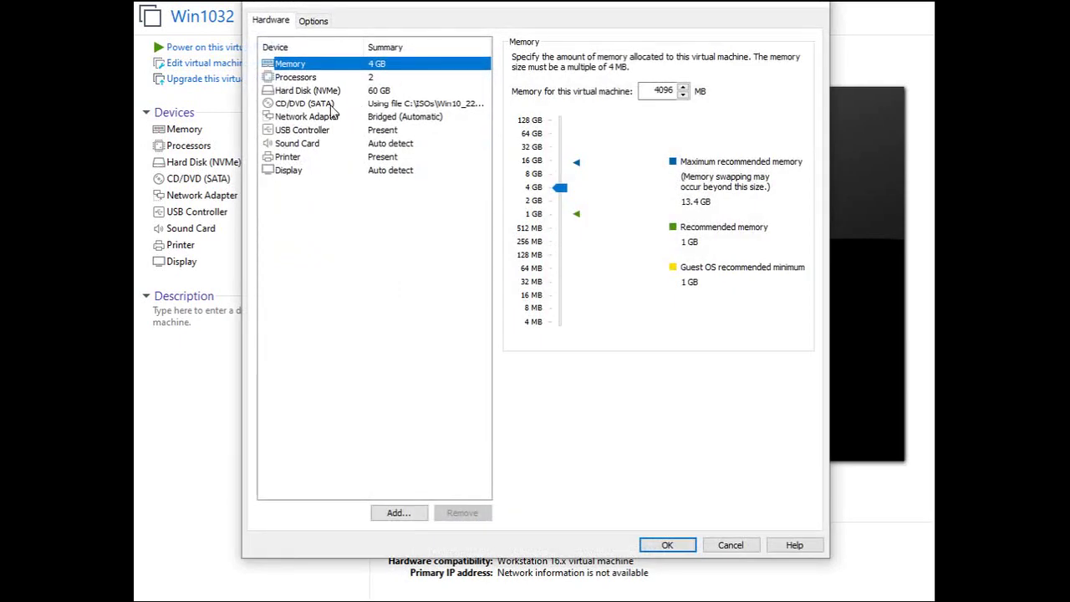
click(408, 510)
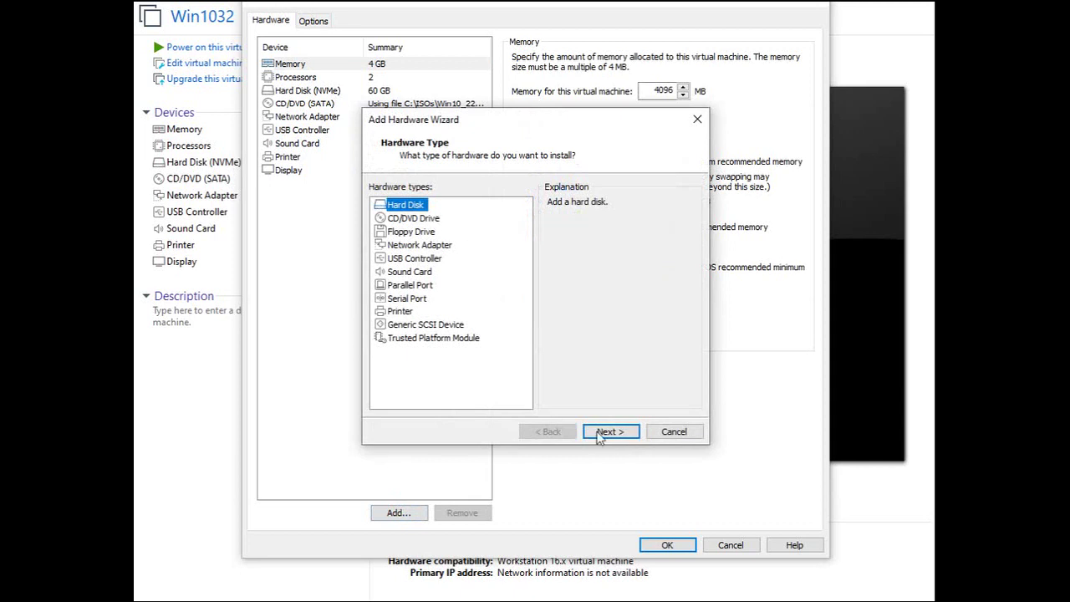
click(608, 432)
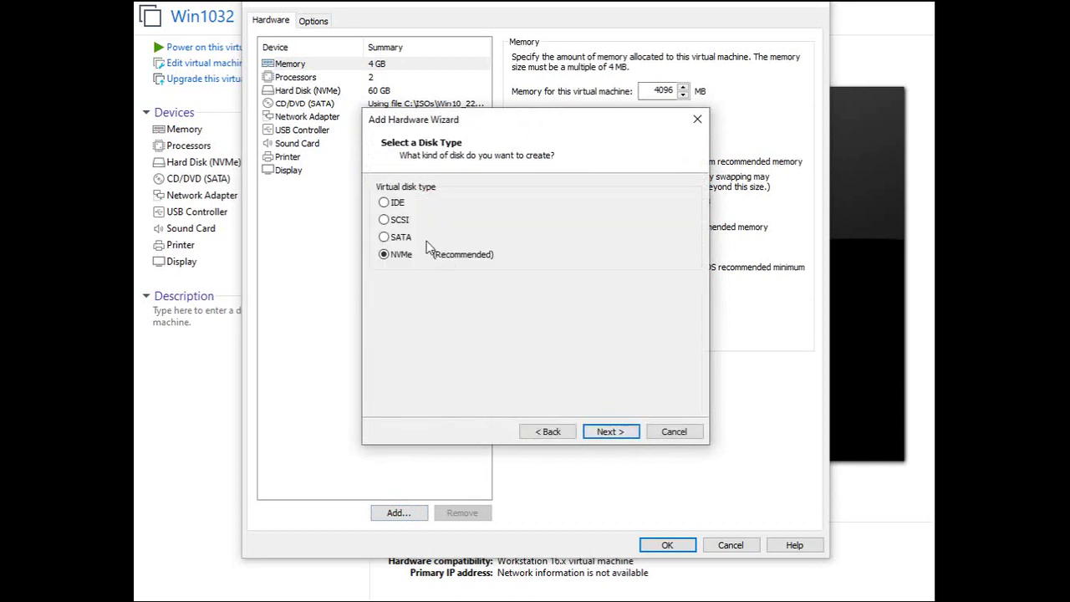
click(406, 222)
click(607, 434)
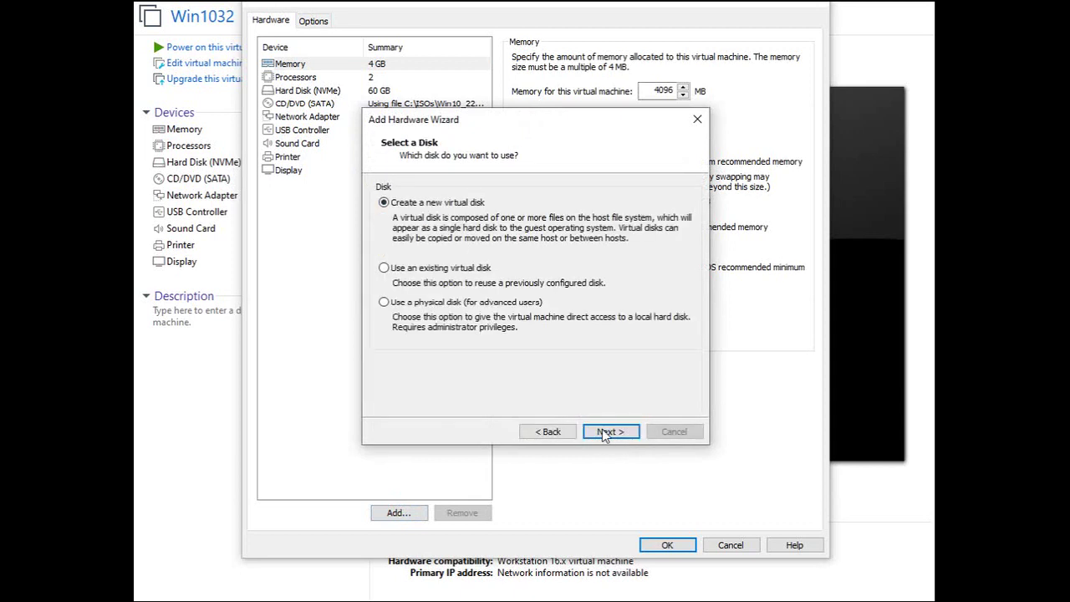
click(458, 305)
click(645, 465)
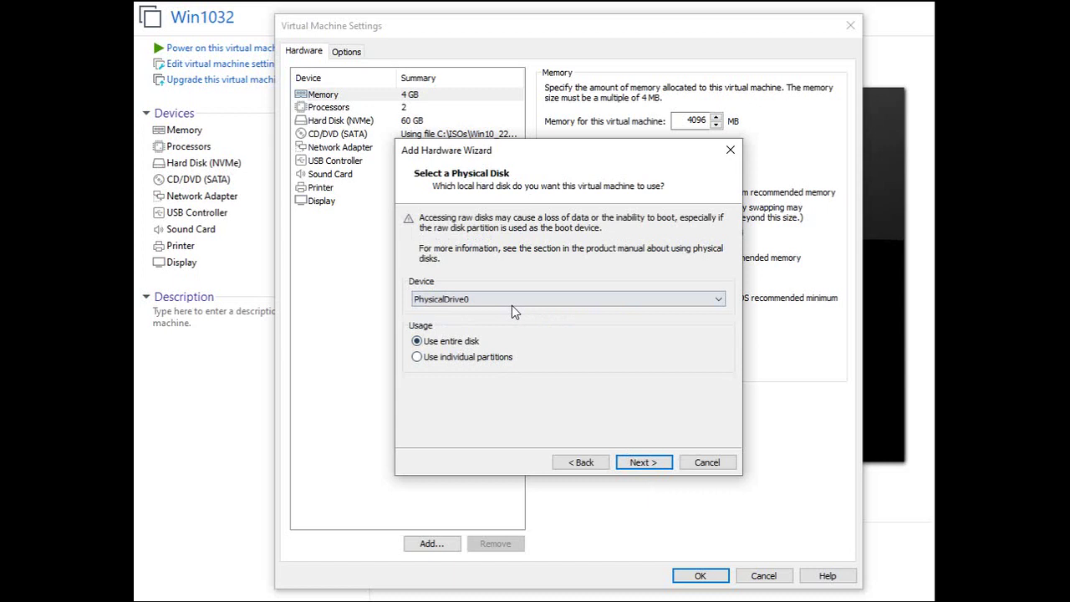
click(512, 299)
click(486, 323)
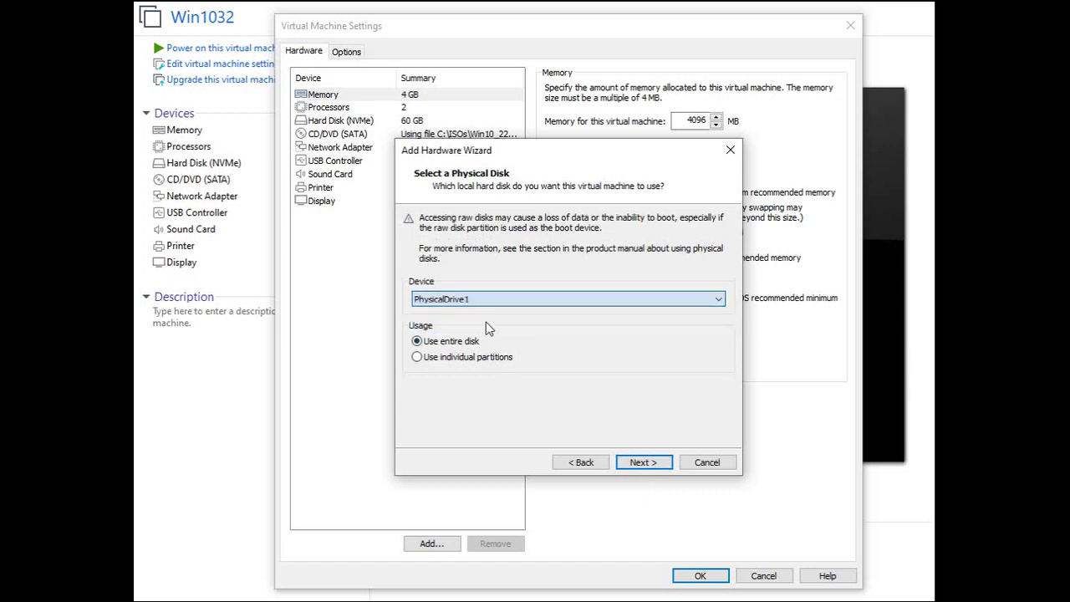
click(641, 462)
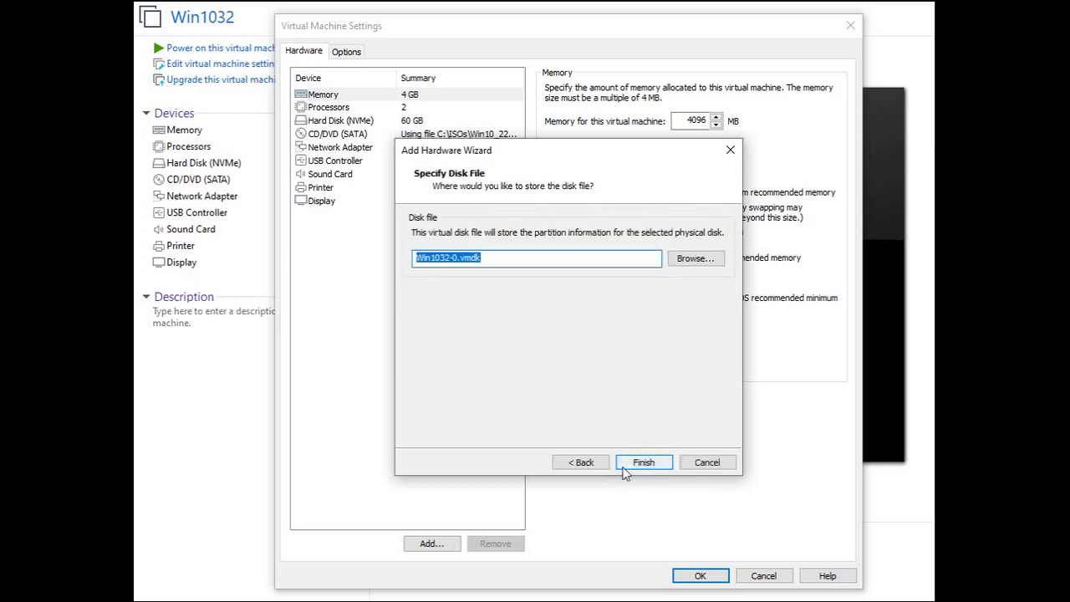
click(623, 468)
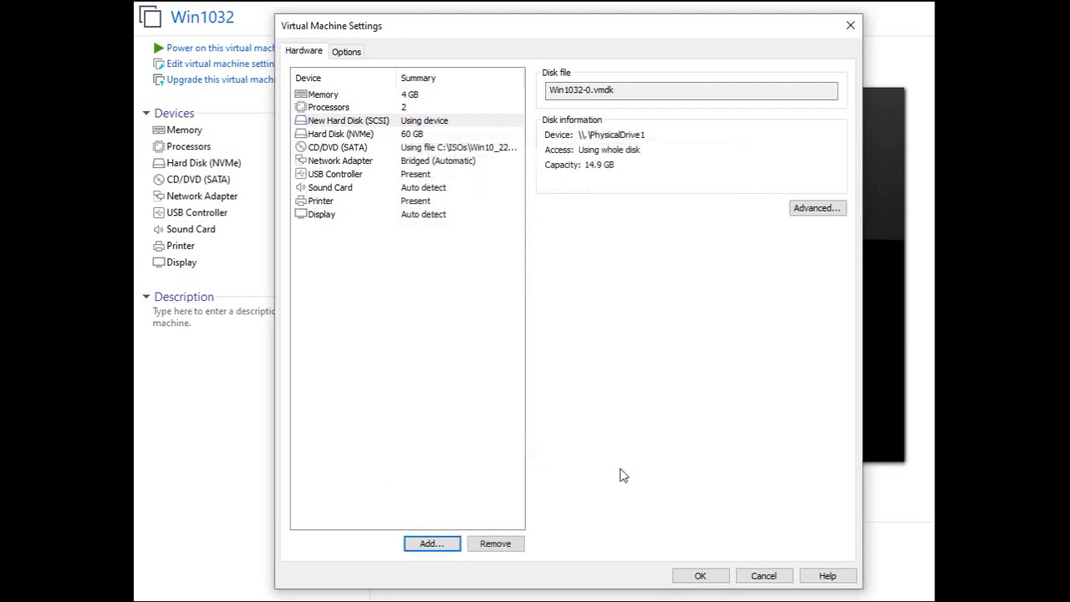
Add a new 60 GB NVMe virtual disk stored as a single file and save the settings.
click(430, 545)
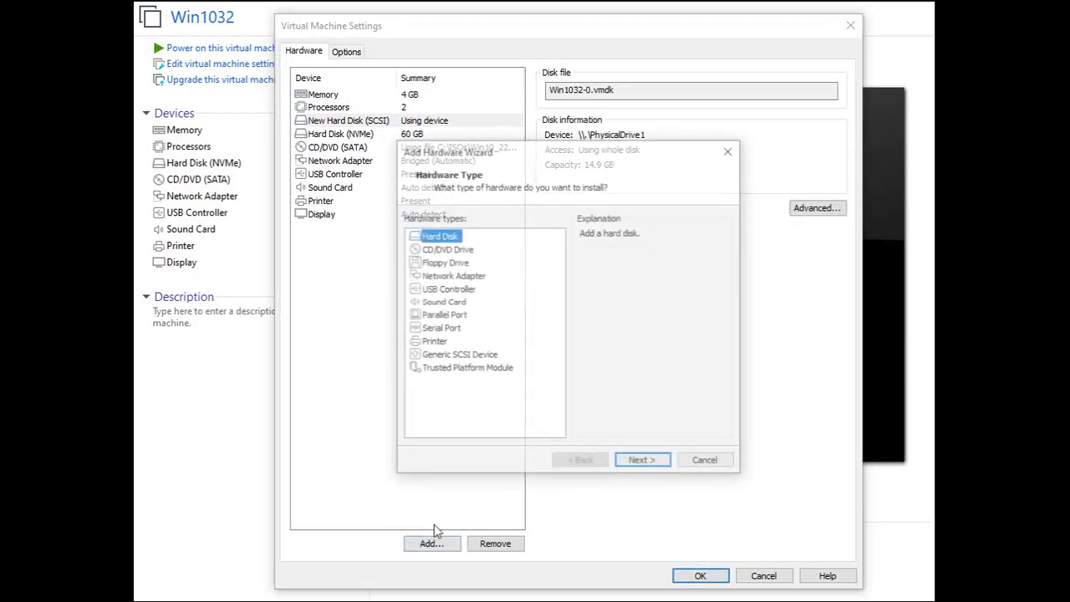
click(642, 464)
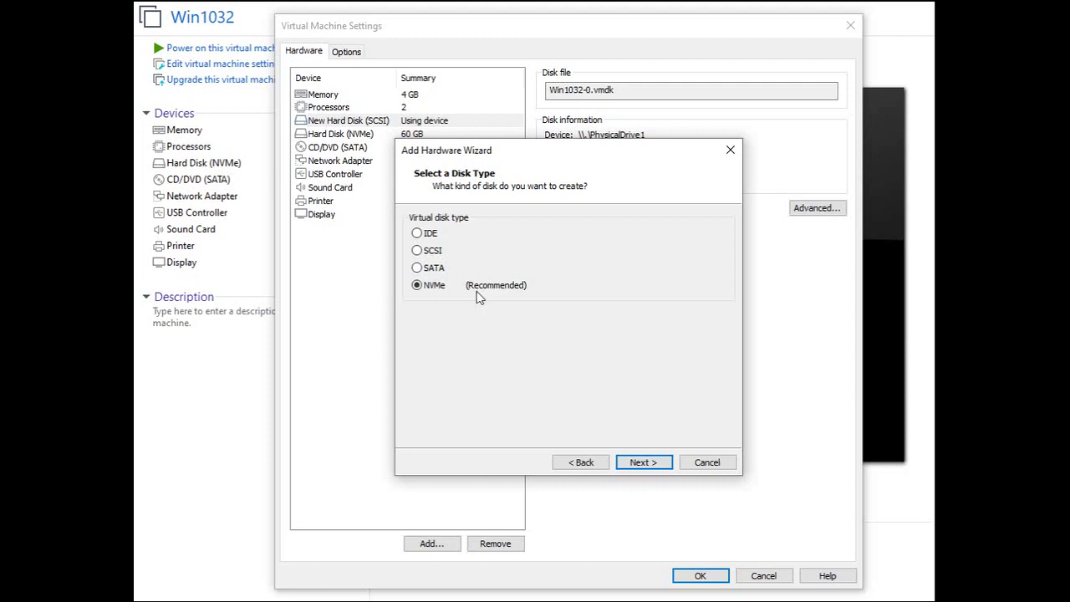
click(643, 466)
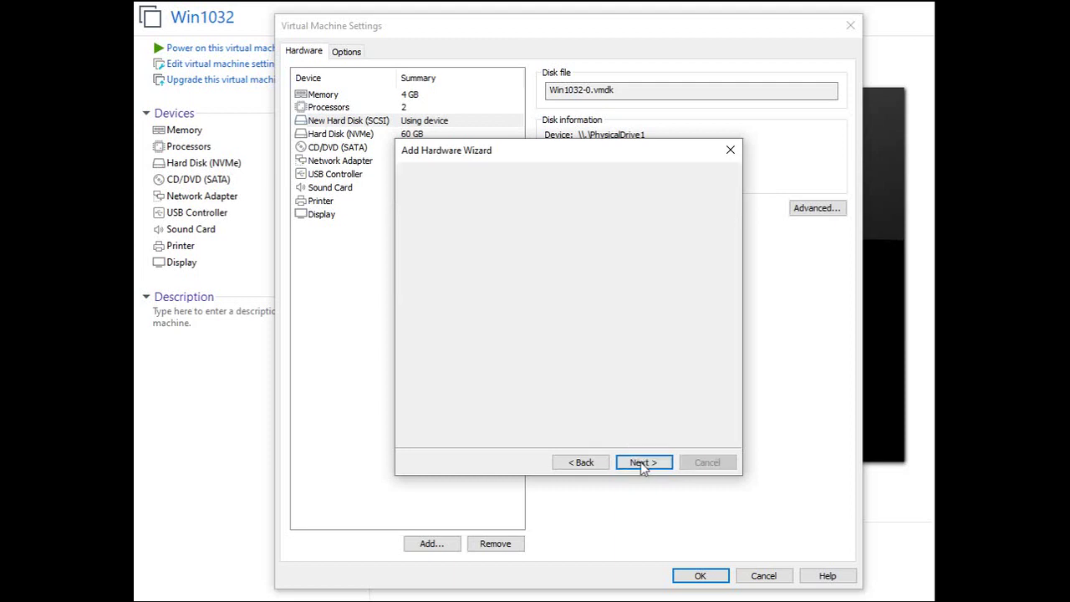
click(632, 465)
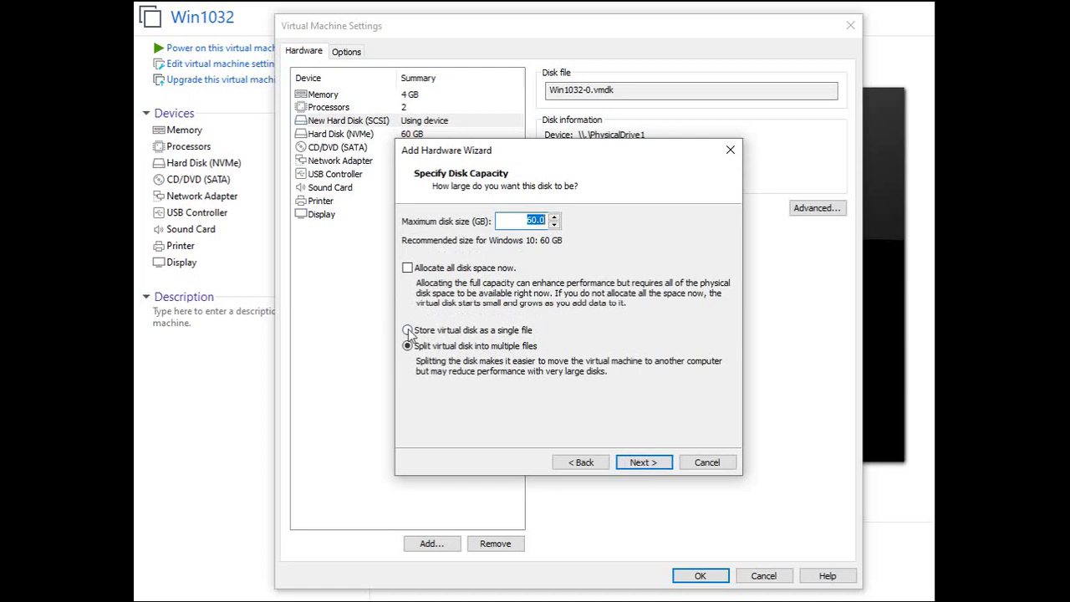
click(407, 330)
click(640, 462)
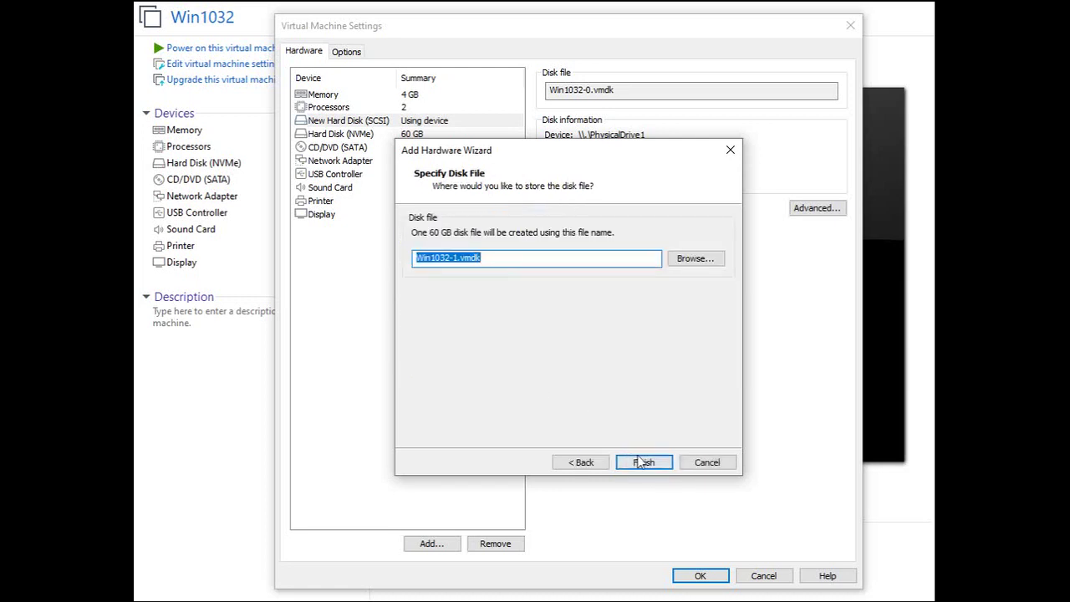
click(640, 462)
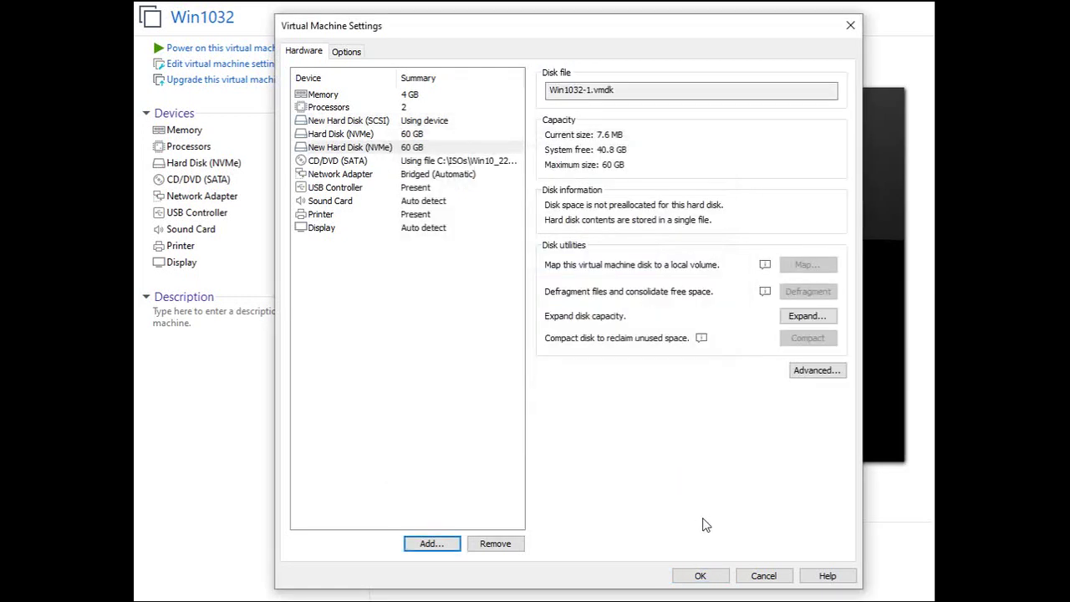
click(703, 573)
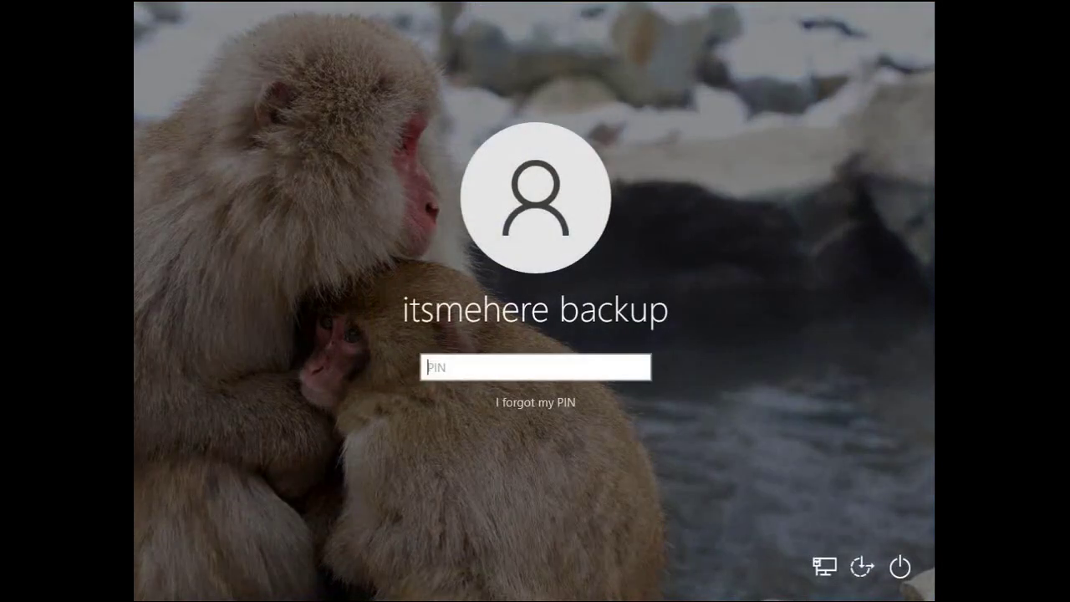
Enter the account PIN at the Windows sign-in screen to reach the desktop.
text(12)
key(Return)
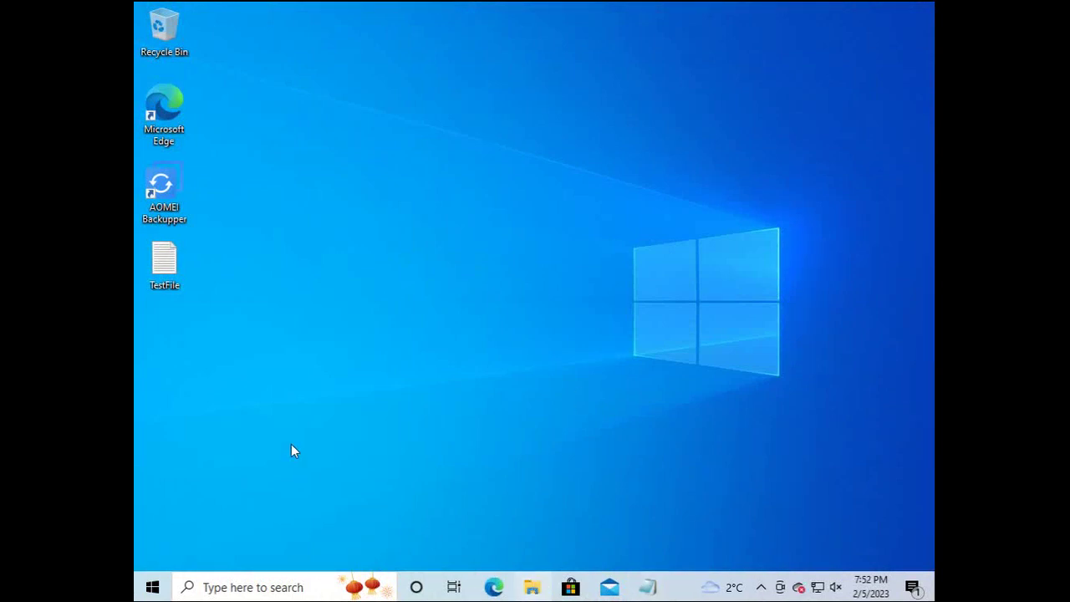
Open File Explorer and launch Computer Management from the Manage option on This PC.
key(super+e)
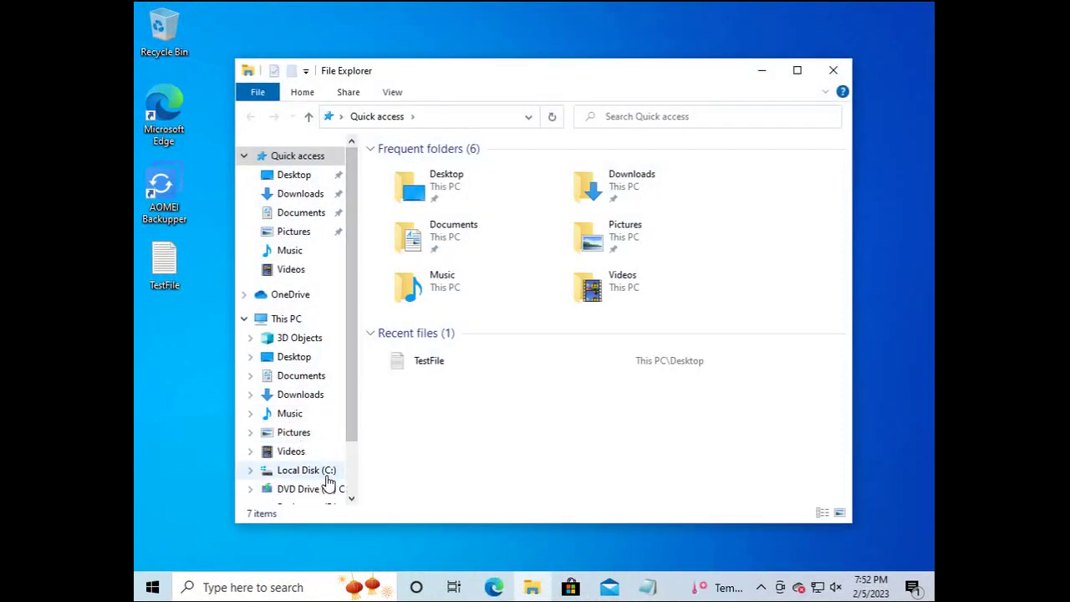
drag(351, 437, 354, 340)
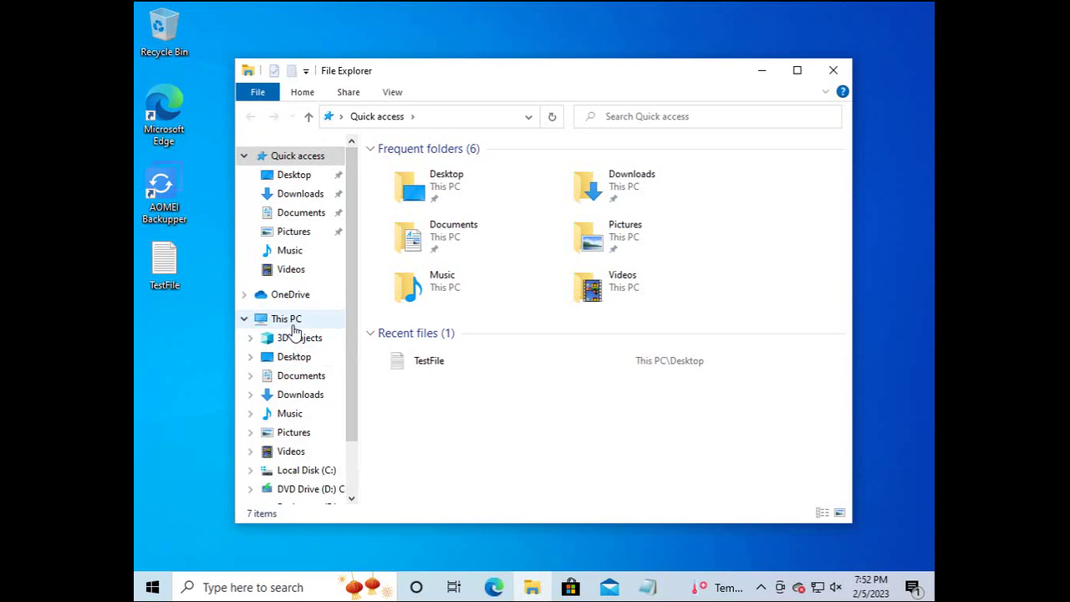
right_click(292, 326)
click(354, 361)
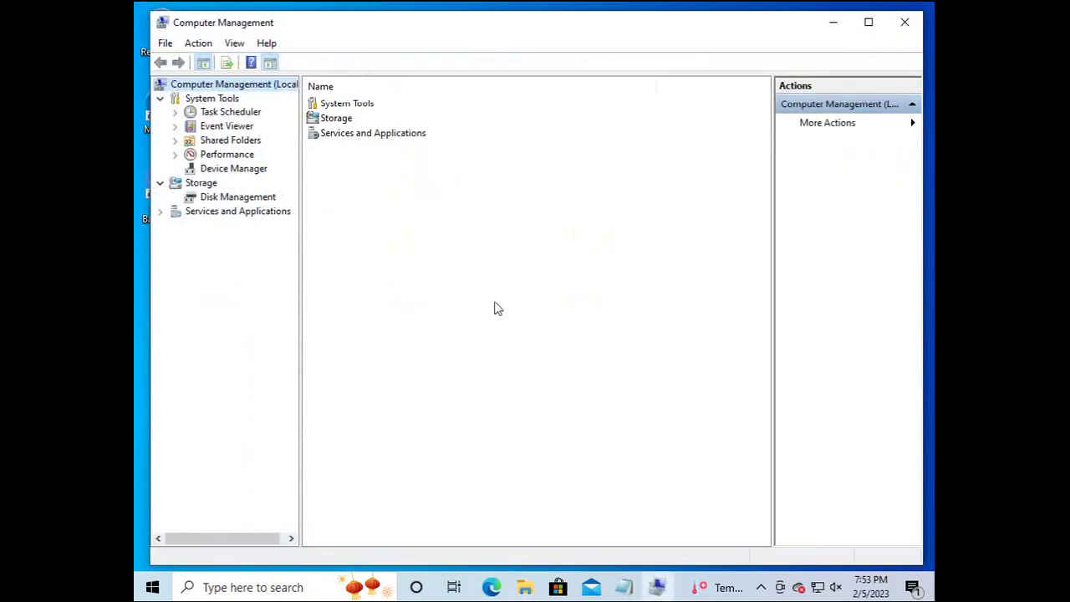
Initialize Disk 1 with MBR in Disk Management and start a New Simple Volume on its unallocated space.
click(264, 200)
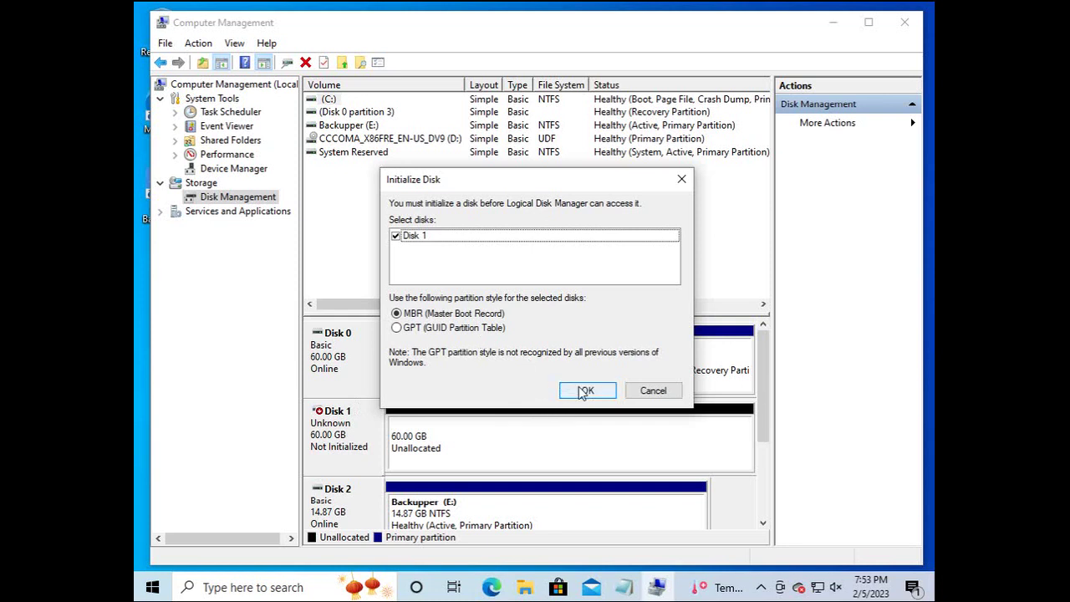
click(577, 390)
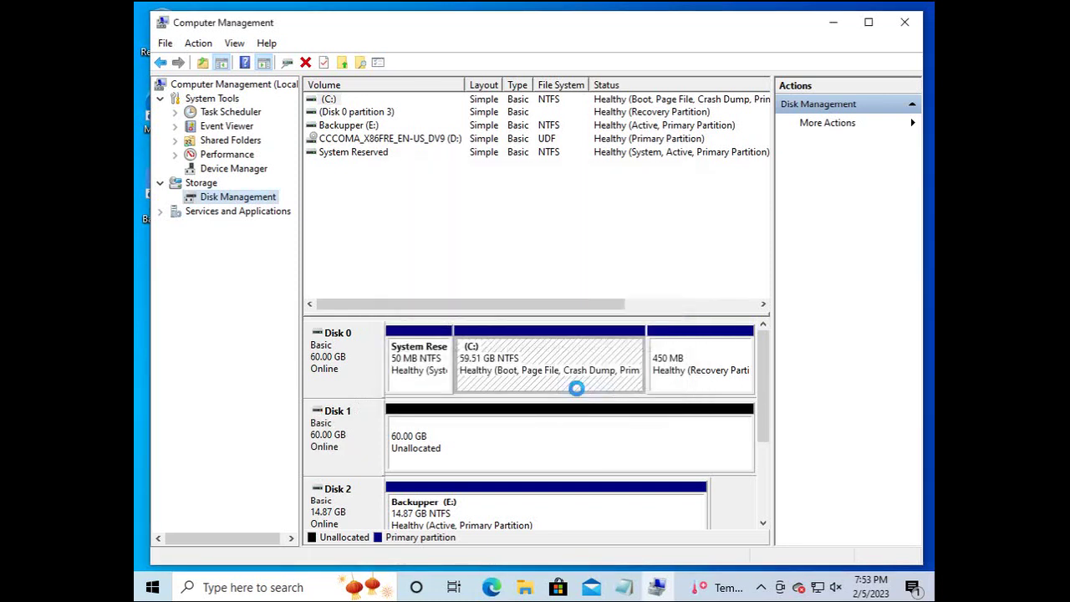
click(564, 443)
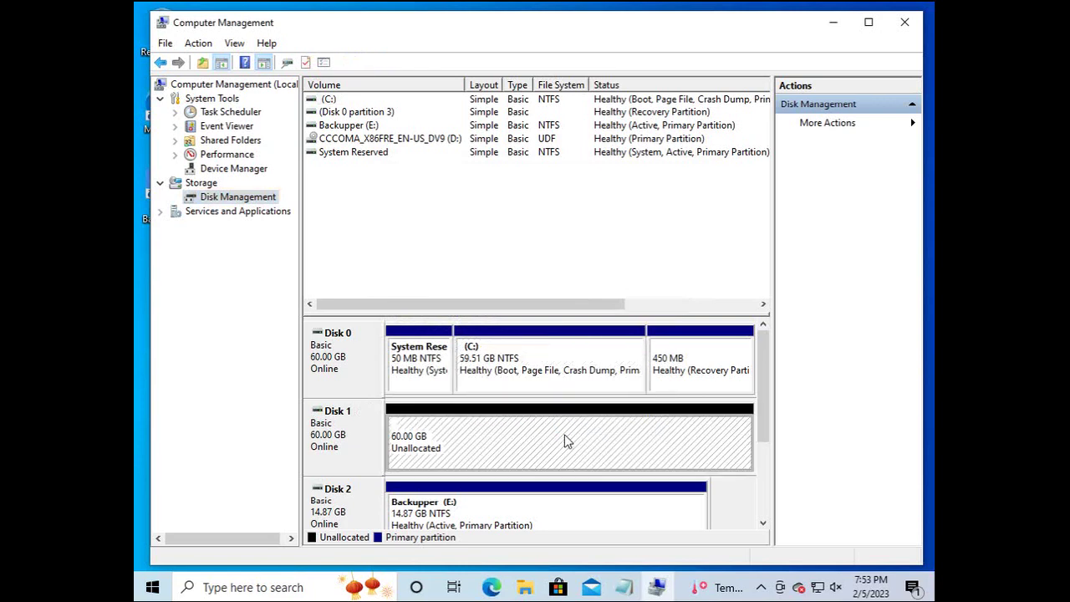
right_click(565, 438)
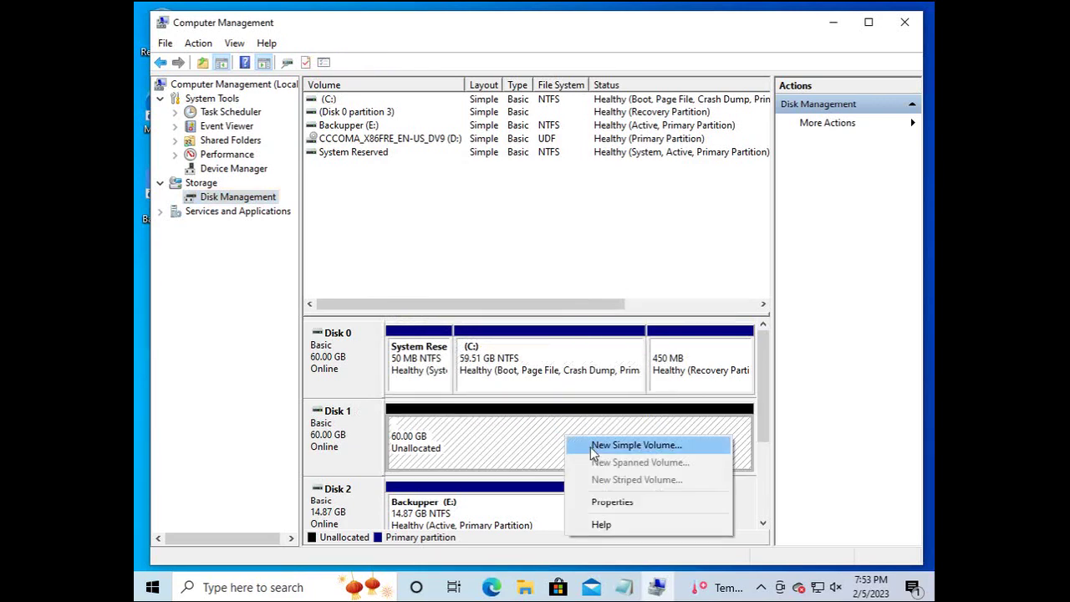
click(592, 446)
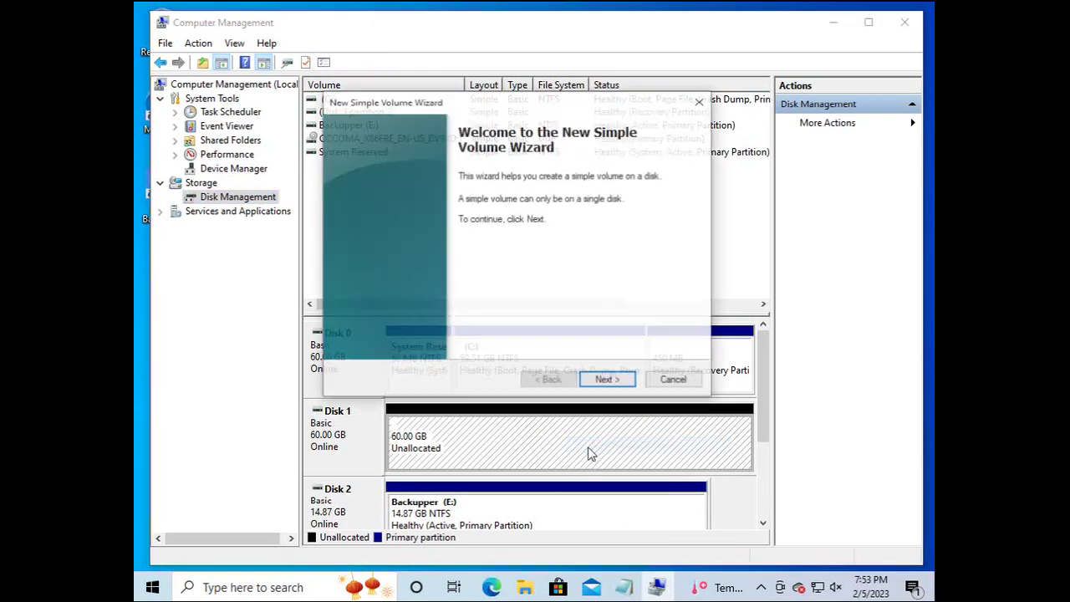
Accept the wizard defaults with drive letter F to create the NTFS volume, then close Computer Management.
click(604, 380)
click(604, 380)
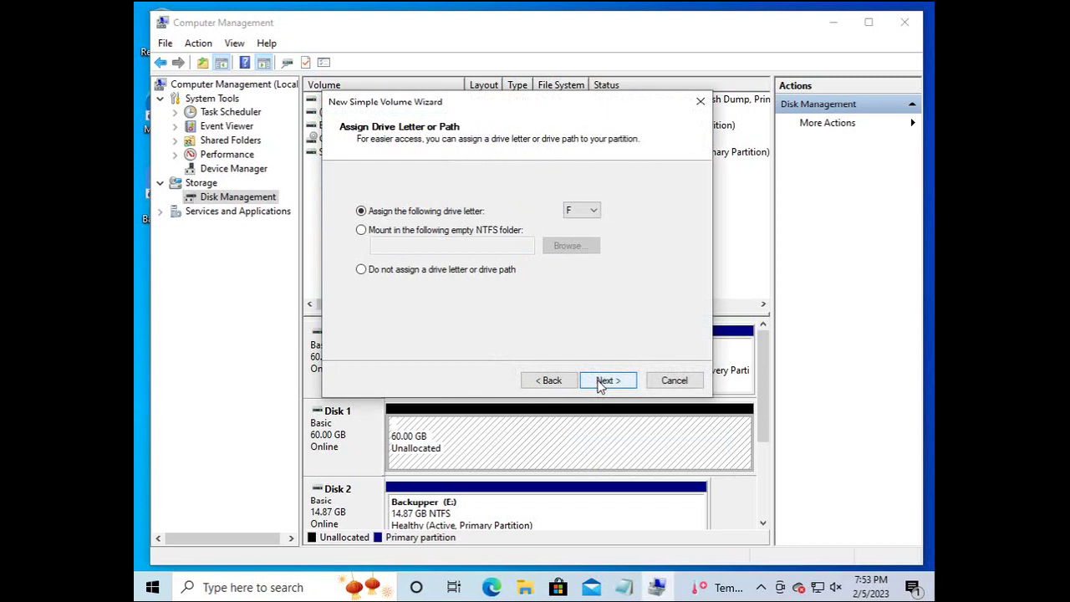
click(604, 381)
click(599, 384)
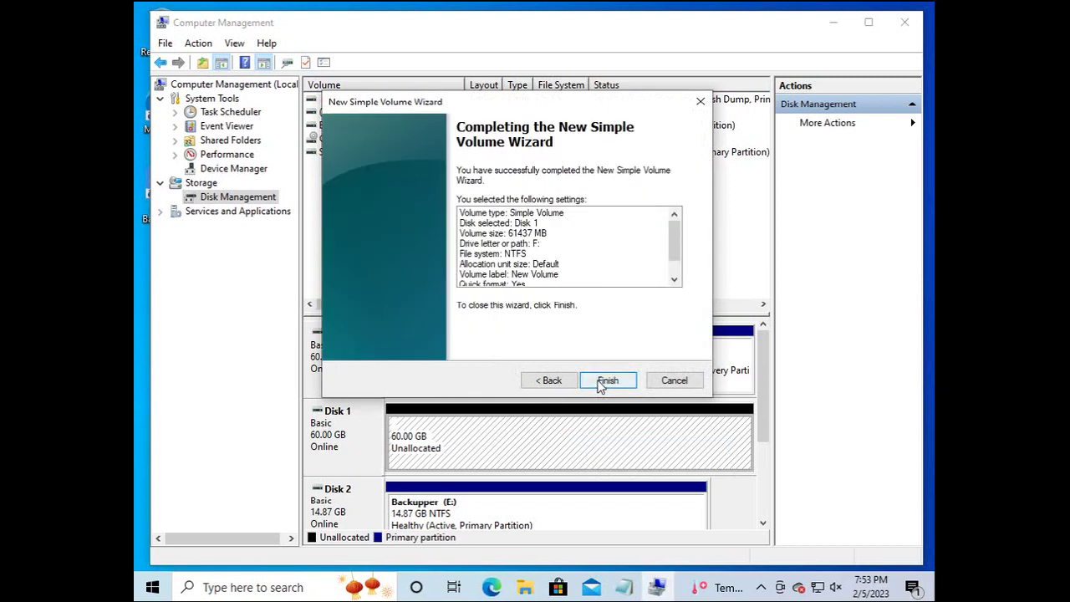
click(601, 382)
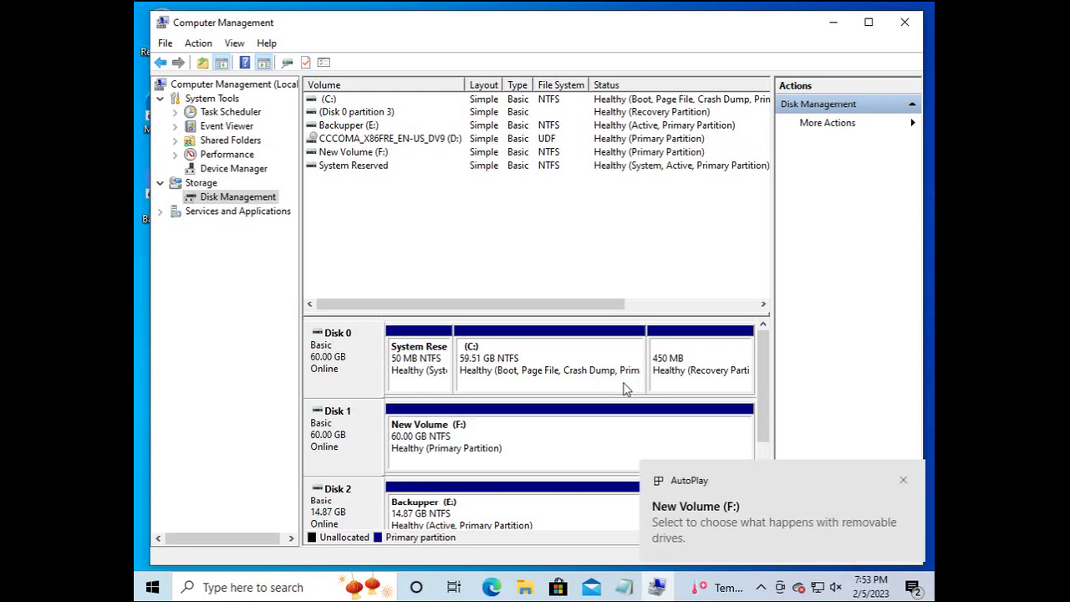
click(905, 24)
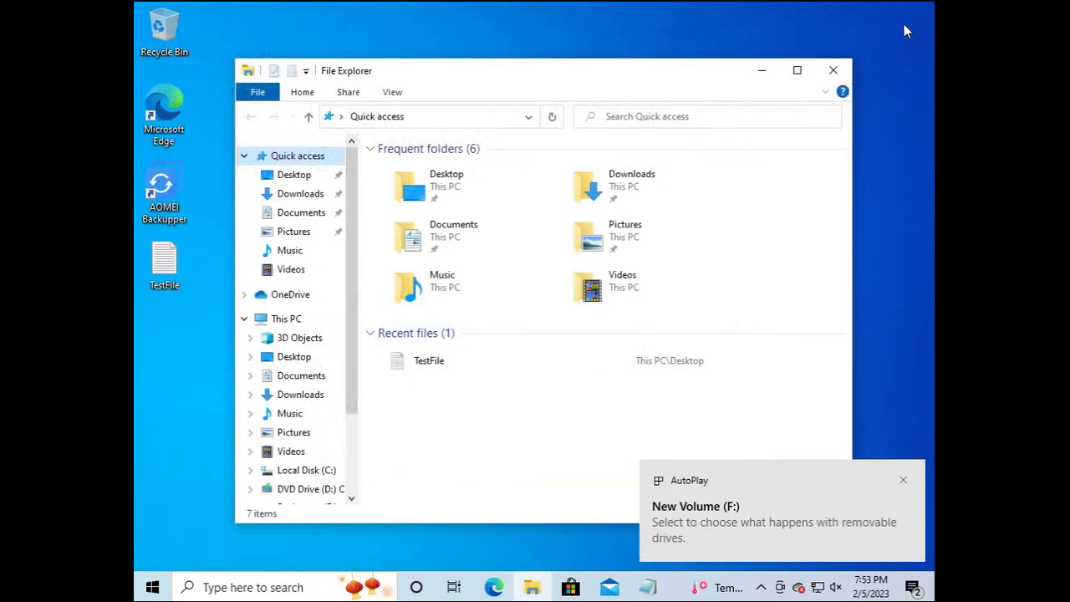
Dismiss the F: AutoPlay notice and inspect the System Backup(2) folder on Local Disk (C:).
click(833, 70)
click(897, 477)
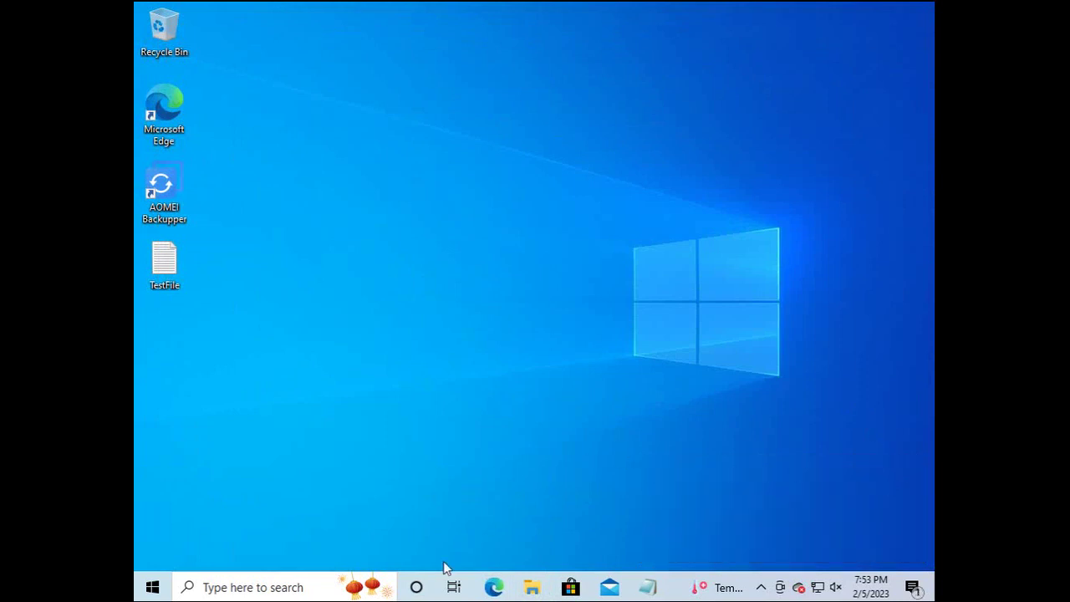
click(532, 586)
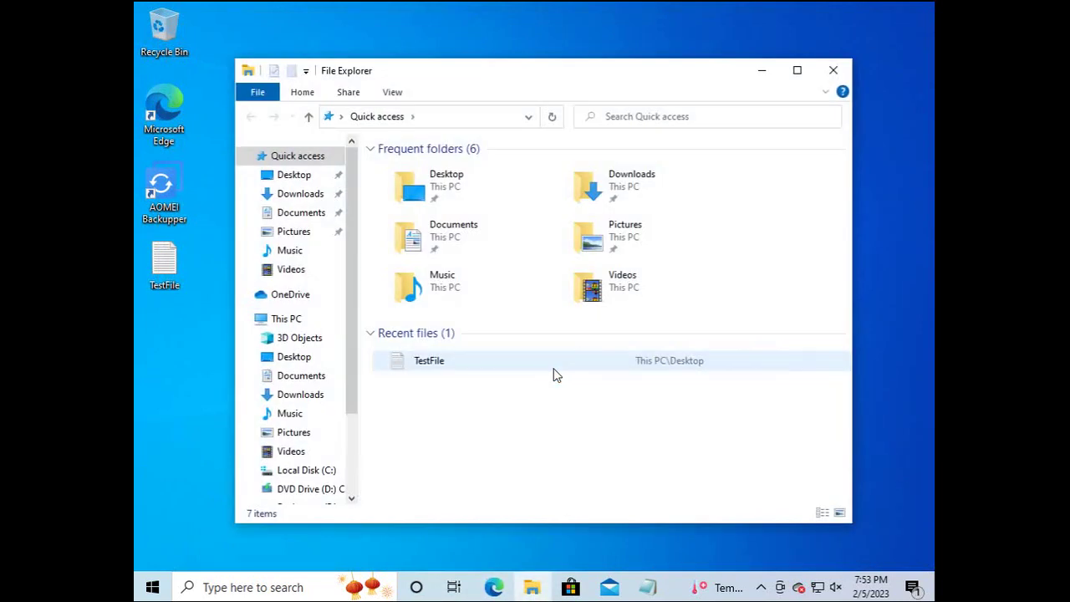
scroll(342, 459, down, 2)
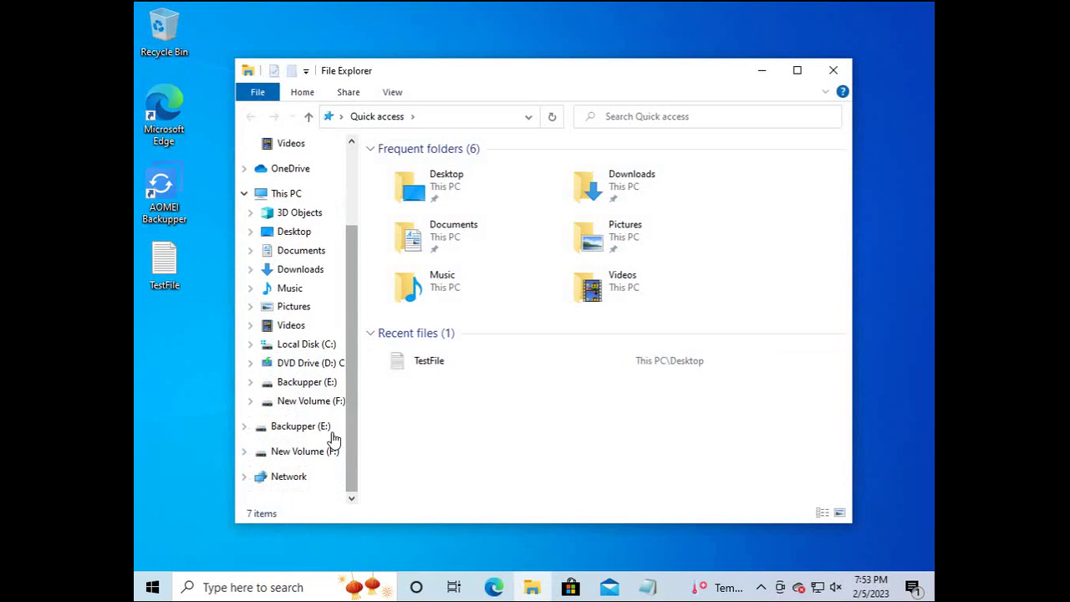
click(306, 345)
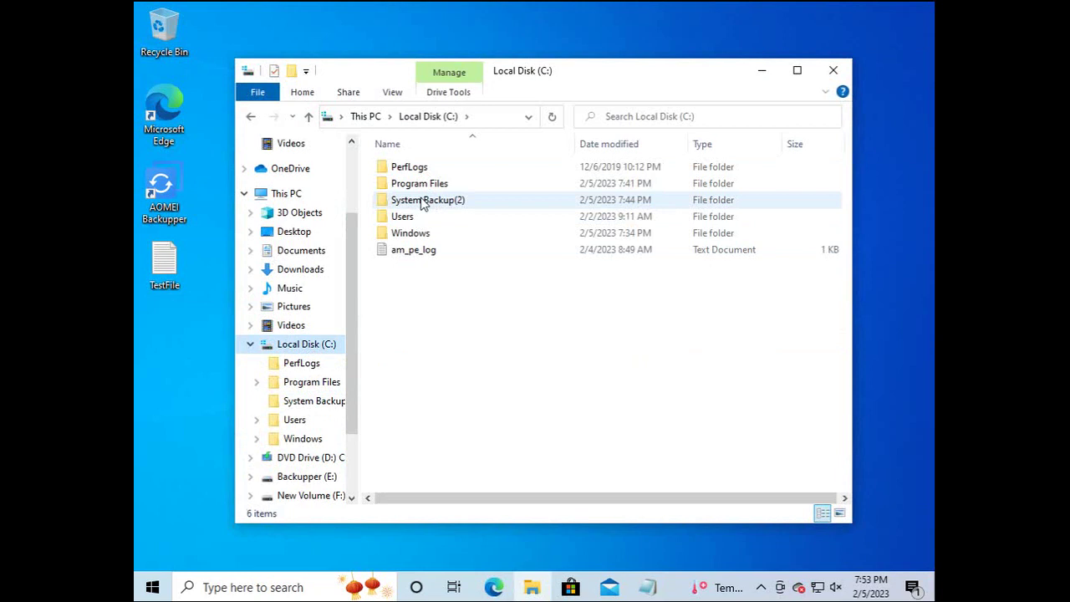
double_click(422, 204)
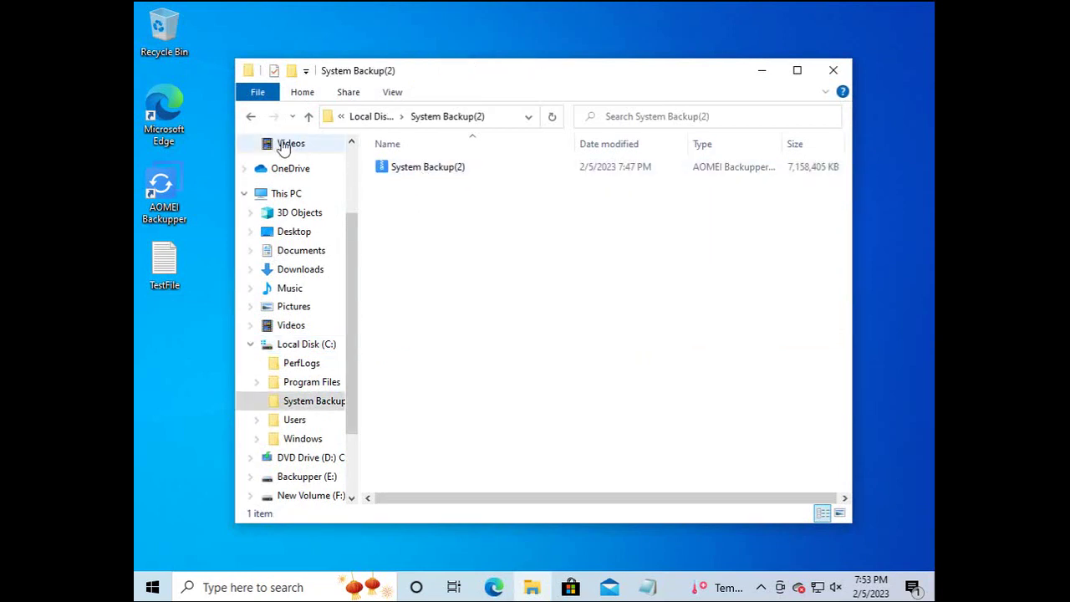
click(251, 116)
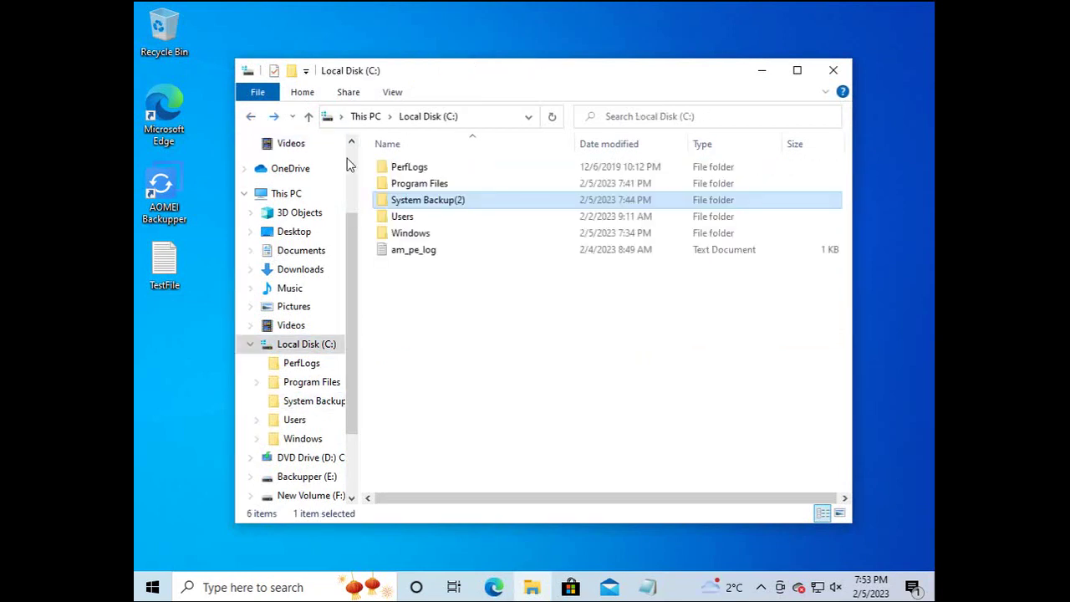
Copy the System Backup(2) folder from C: and paste it into New Volume (F:).
right_click(424, 205)
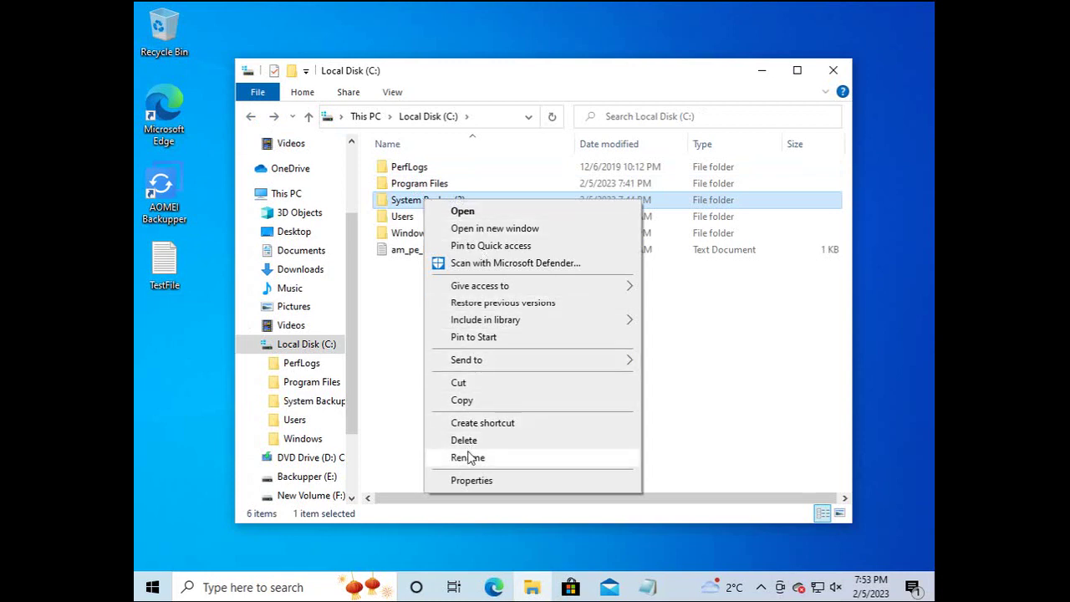
click(463, 400)
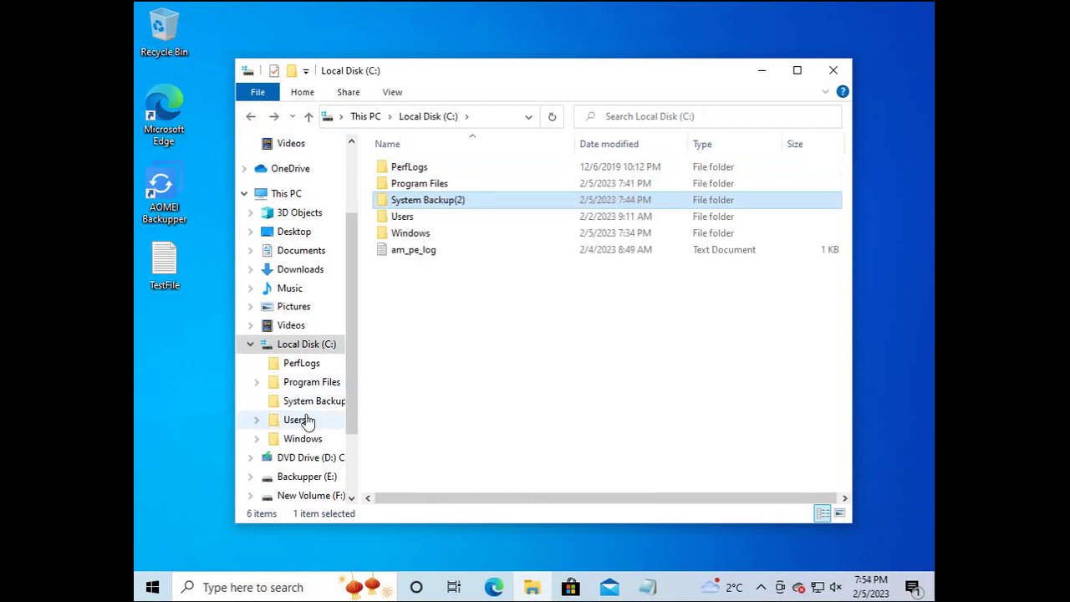
click(308, 494)
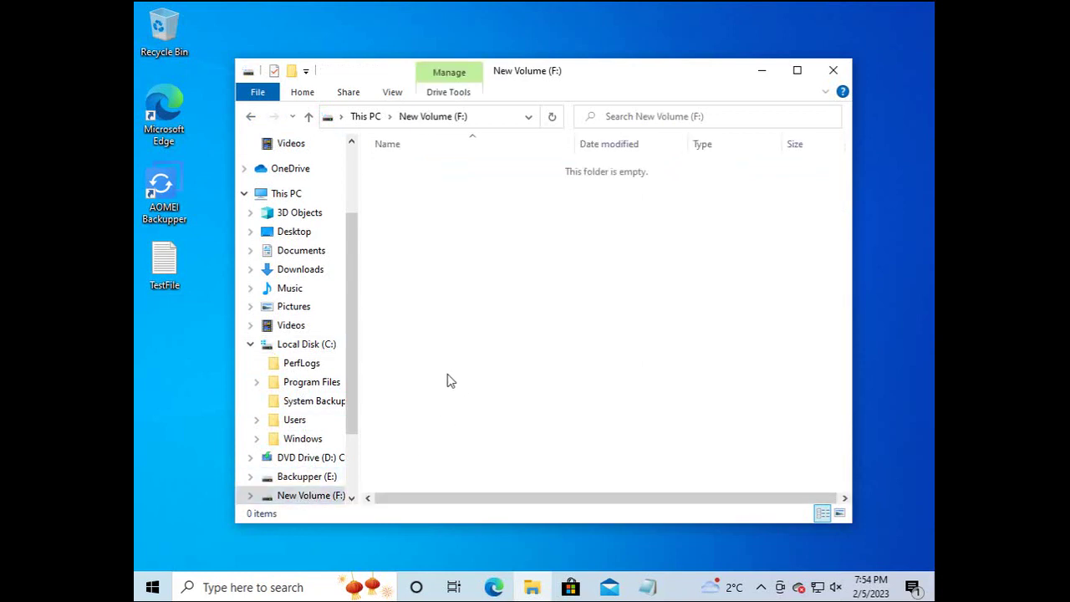
right_click(447, 381)
click(490, 270)
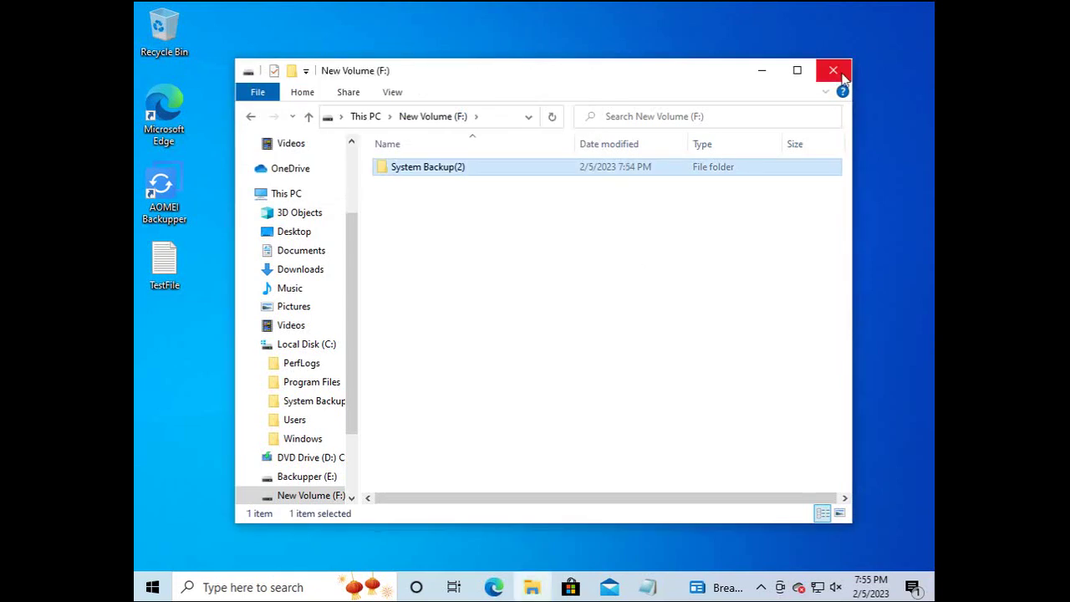
Confirm under This PC that F: now holds System Backup(2), with 53.0 GB free.
click(294, 346)
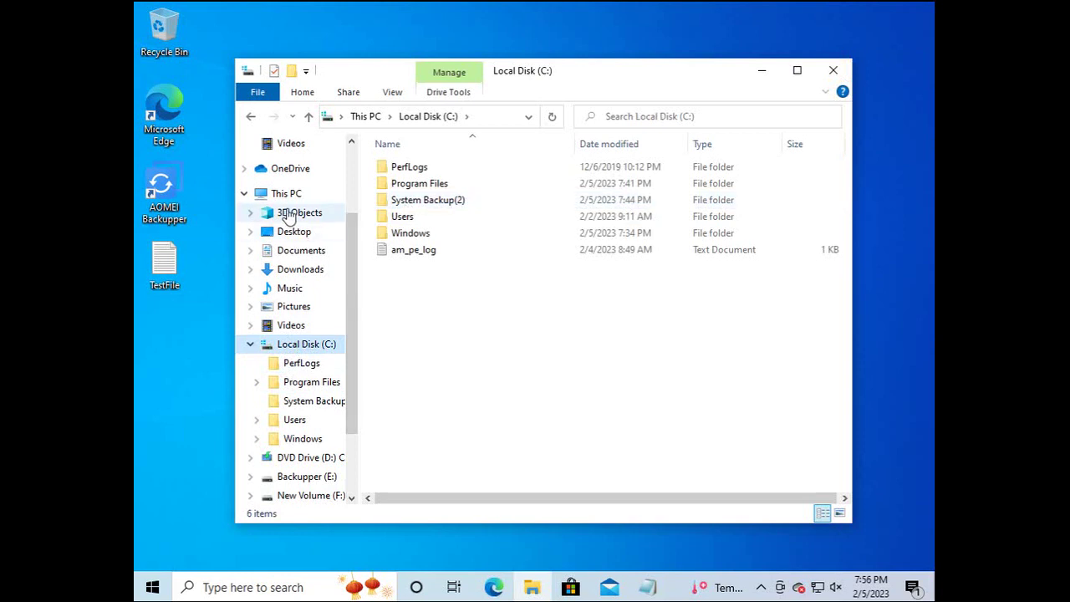
click(286, 195)
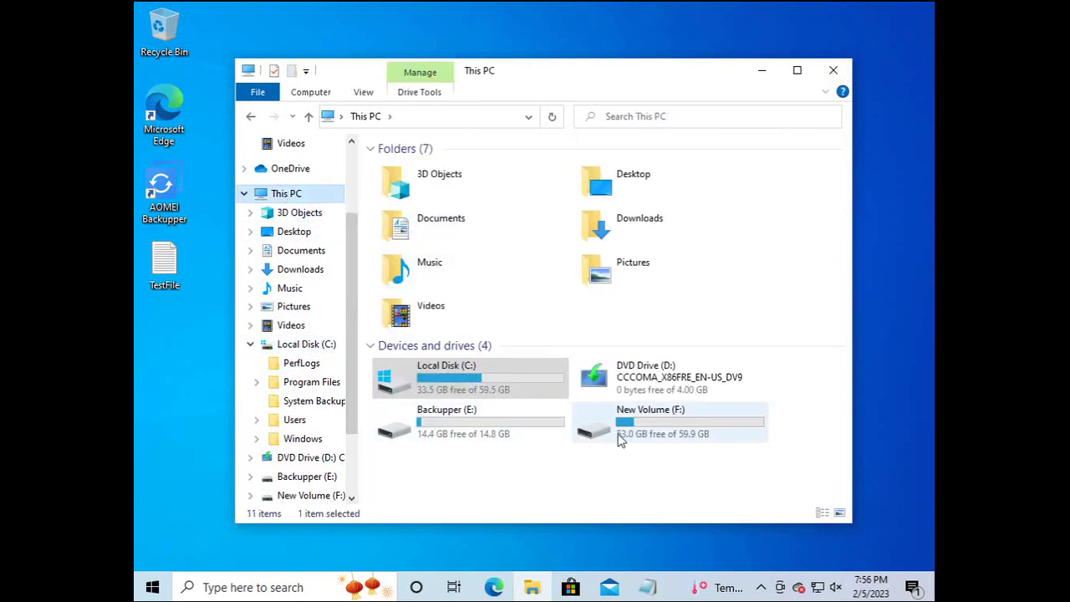
double_click(620, 441)
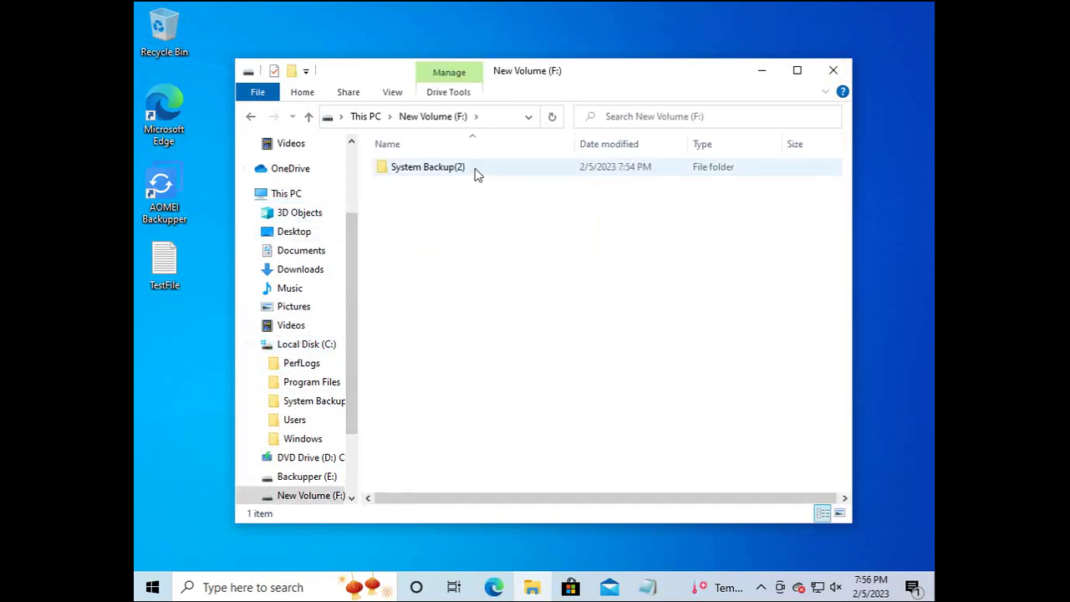
click(250, 117)
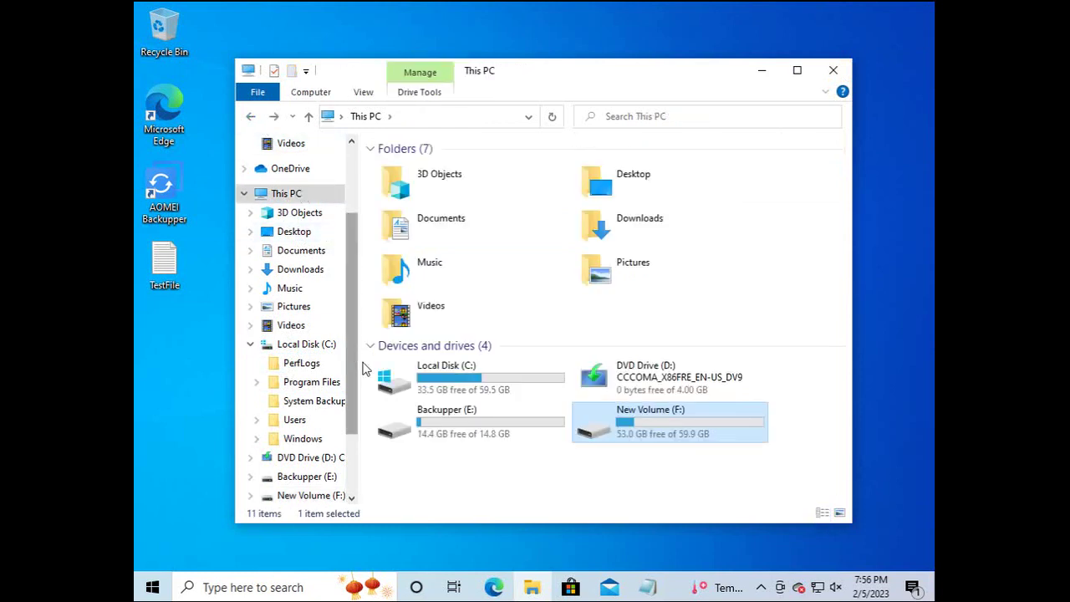
click(408, 386)
double_click(409, 386)
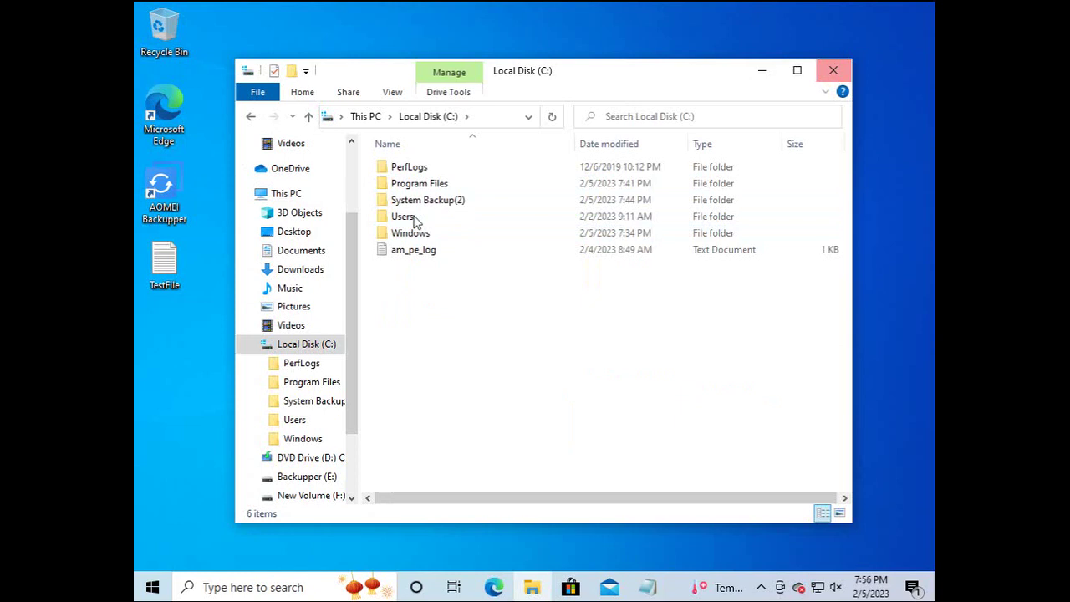
click(182, 204)
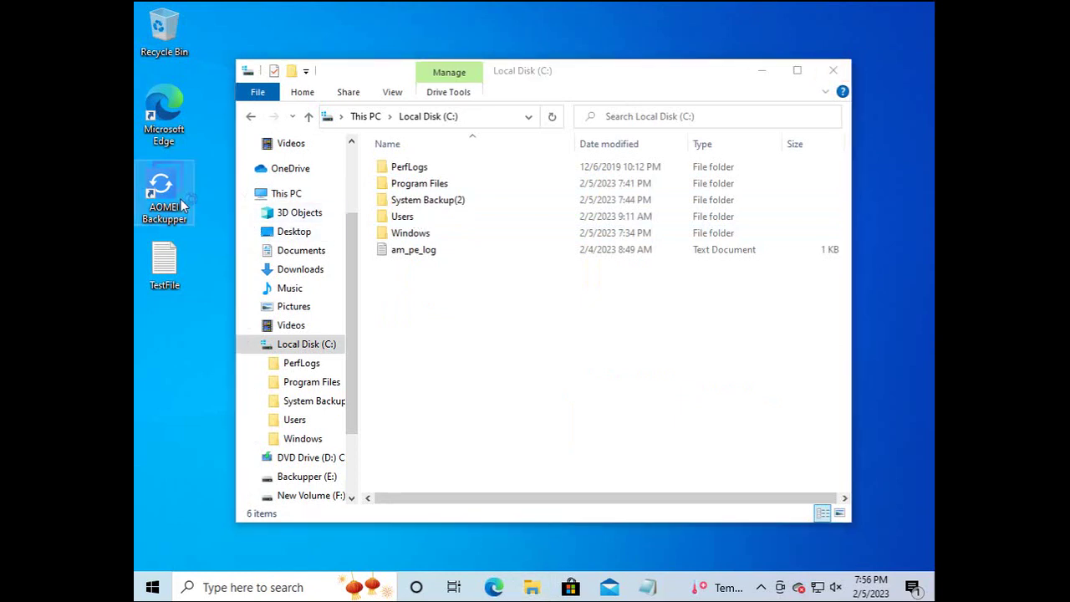
Launch AOMEI Backupper as administrator and delete the System Backup(2) task along with its image file.
double_click(183, 204)
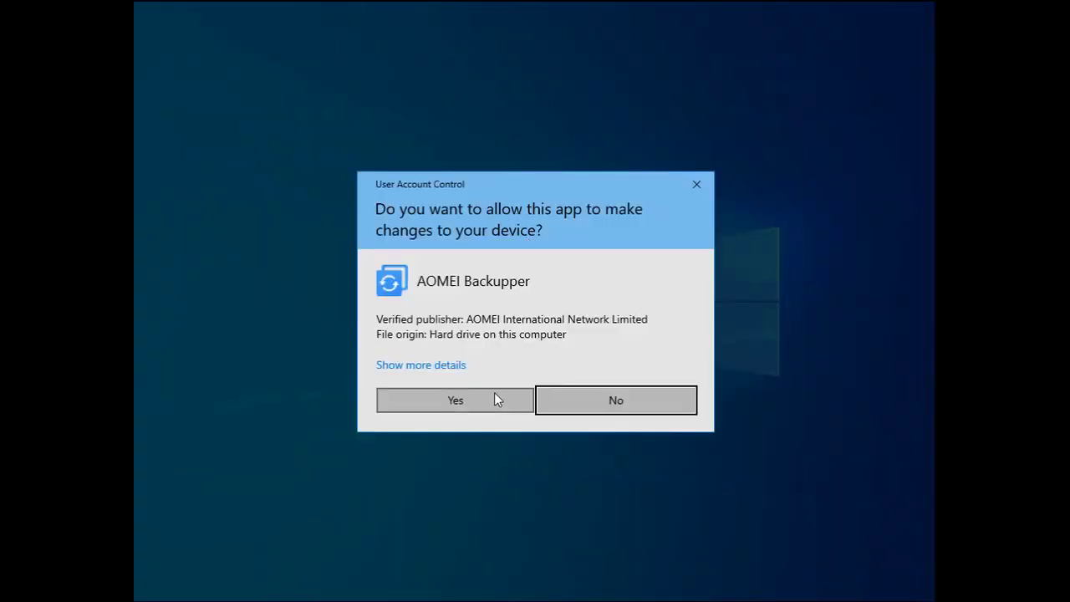
click(494, 398)
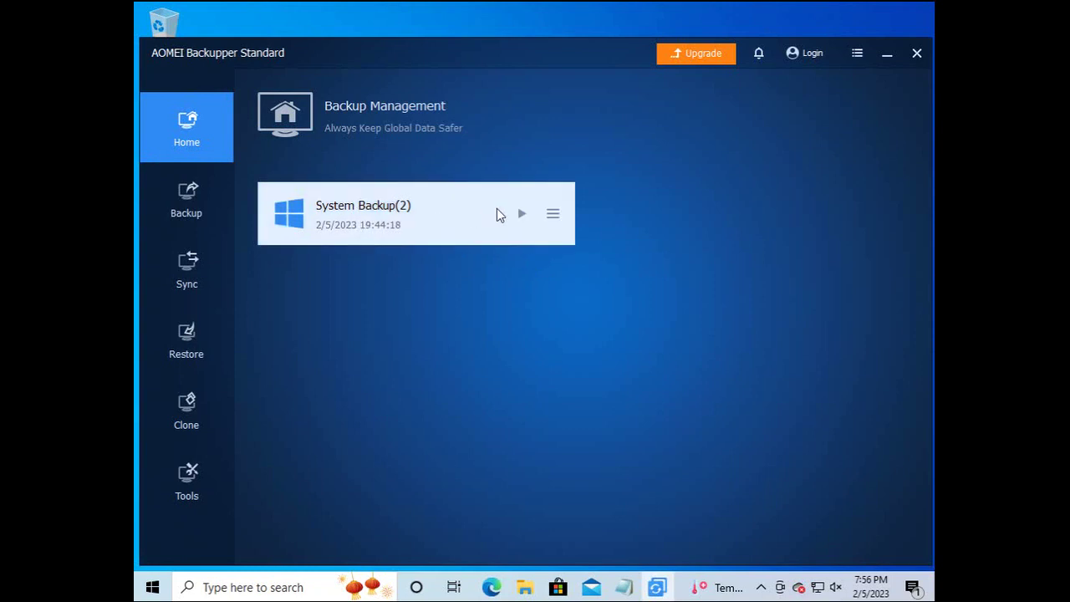
click(550, 215)
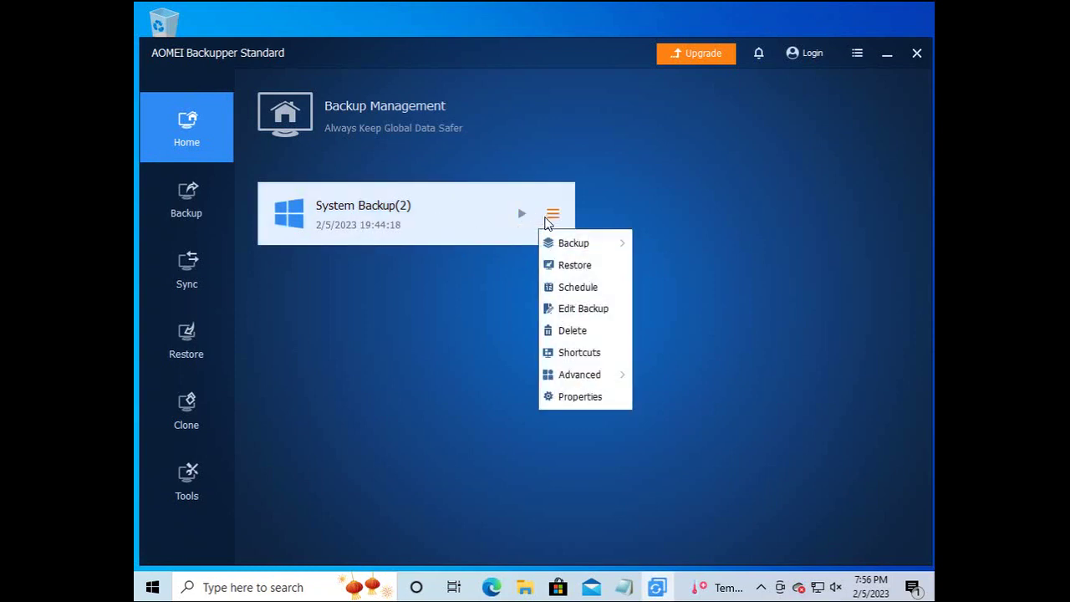
click(570, 330)
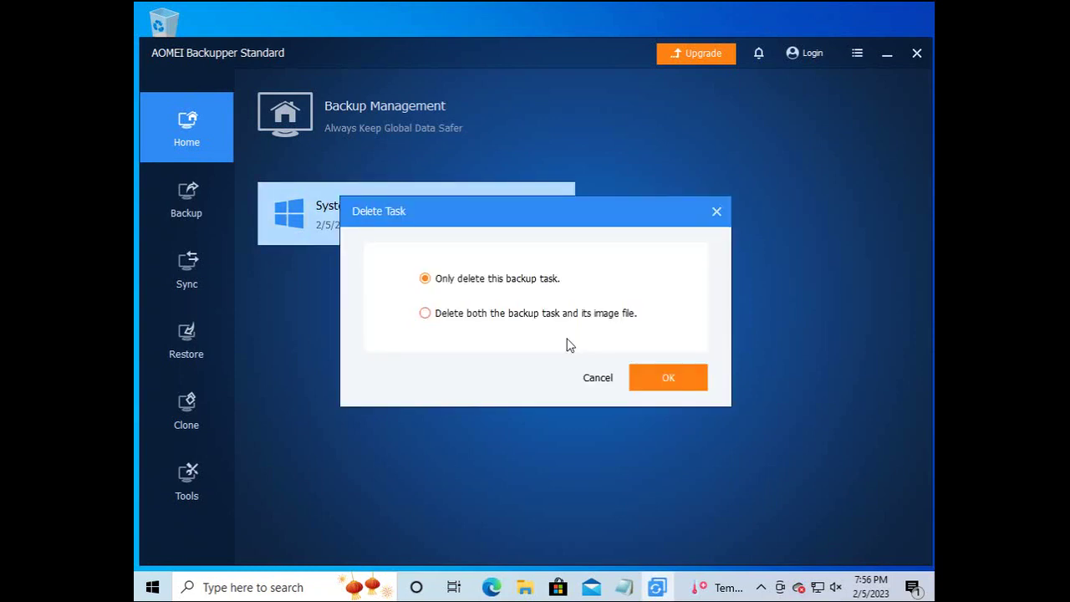
click(504, 318)
click(668, 383)
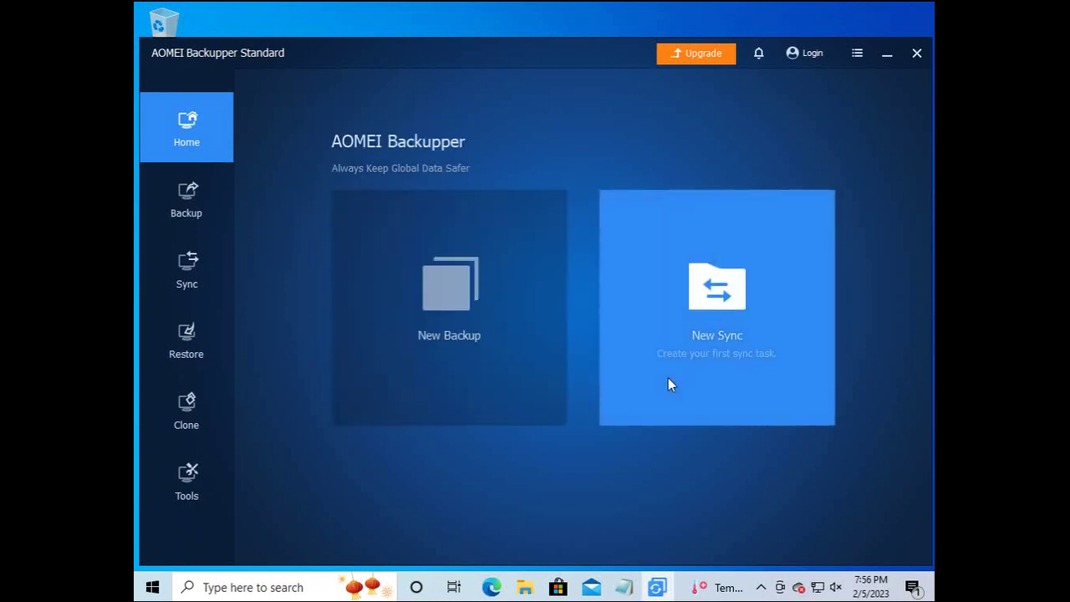
Check New Volume (F:) and Local Disk (C:) in File Explorer, then close it.
click(525, 587)
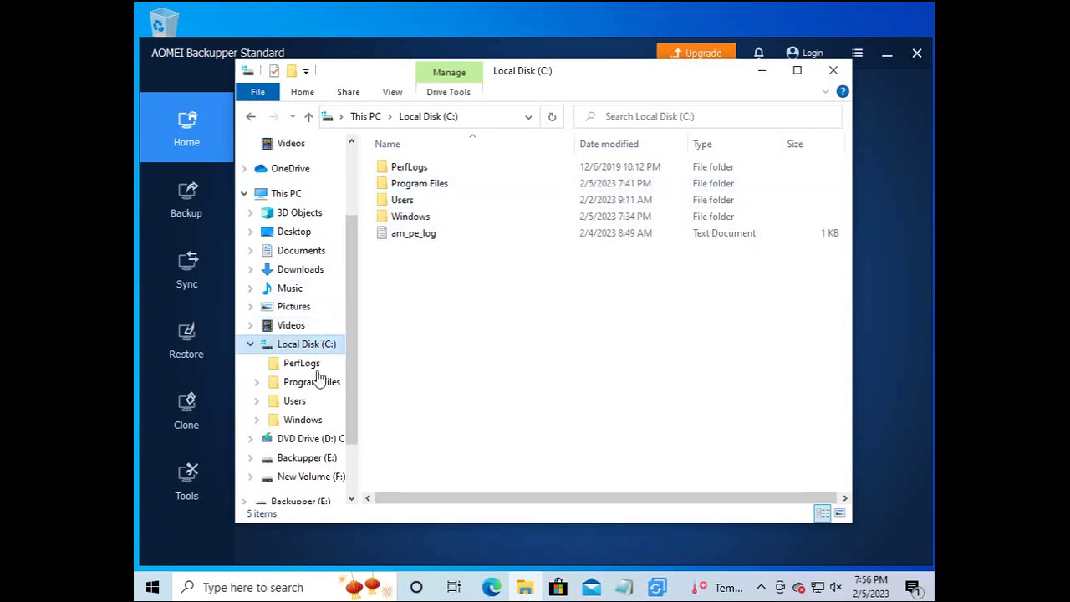
click(317, 480)
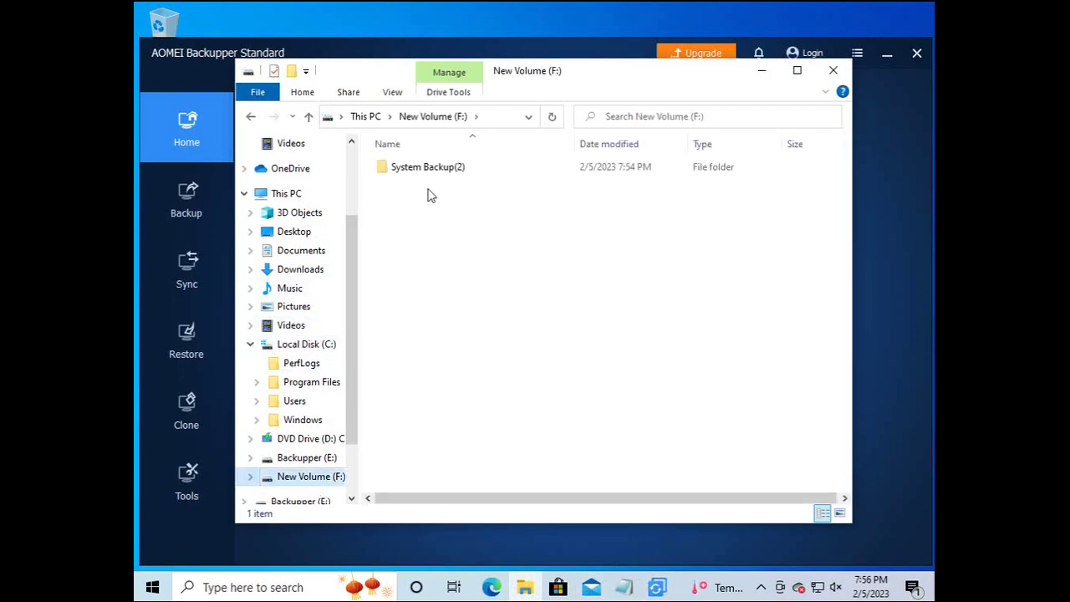
click(323, 343)
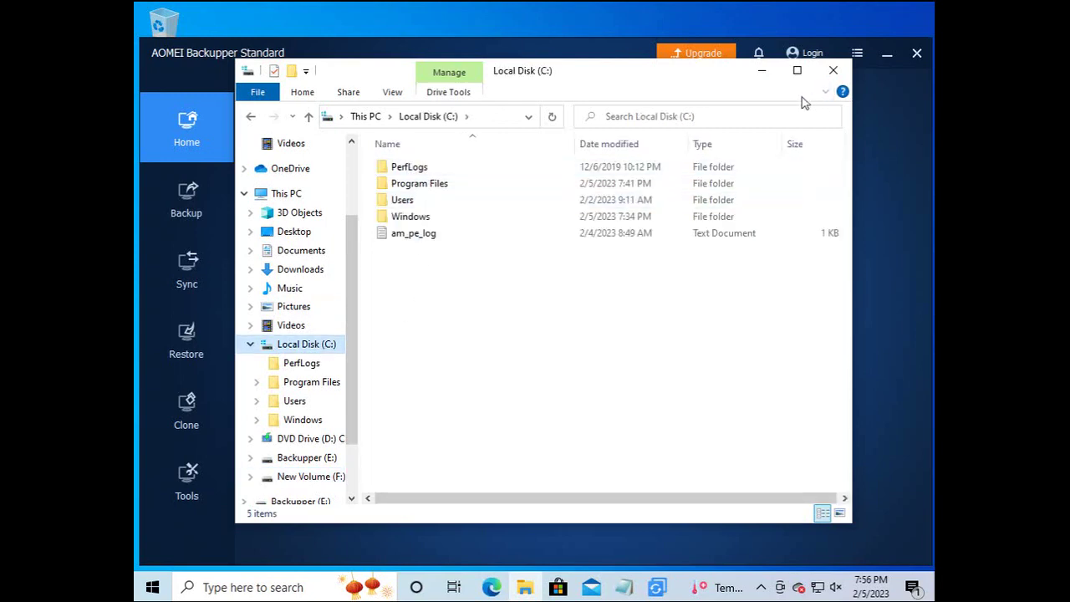
click(830, 73)
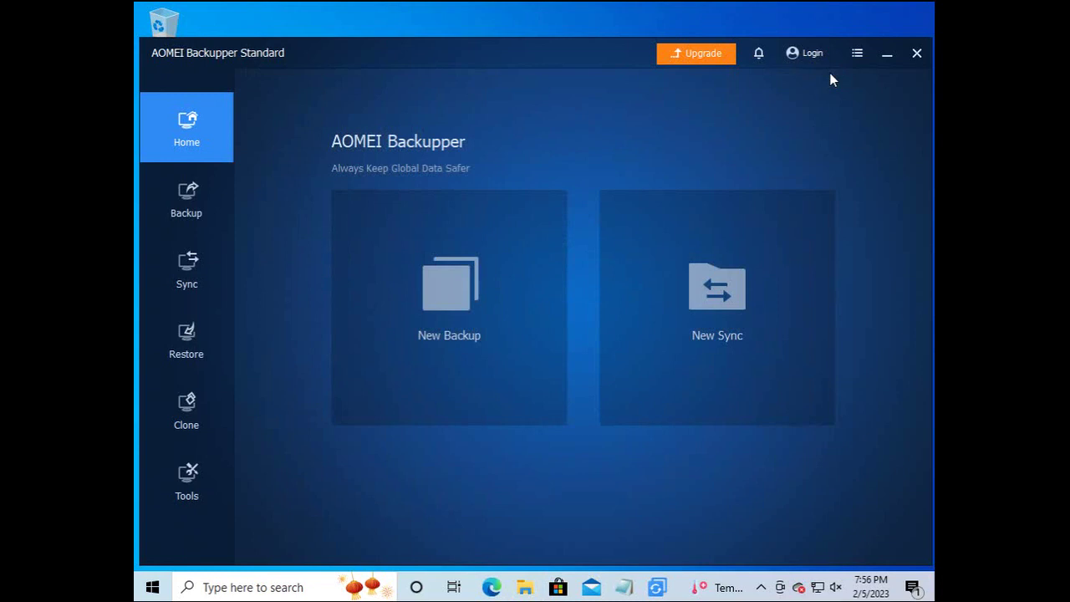
Launch Command Prompt as administrator from the Start menu's Windows System group.
click(156, 586)
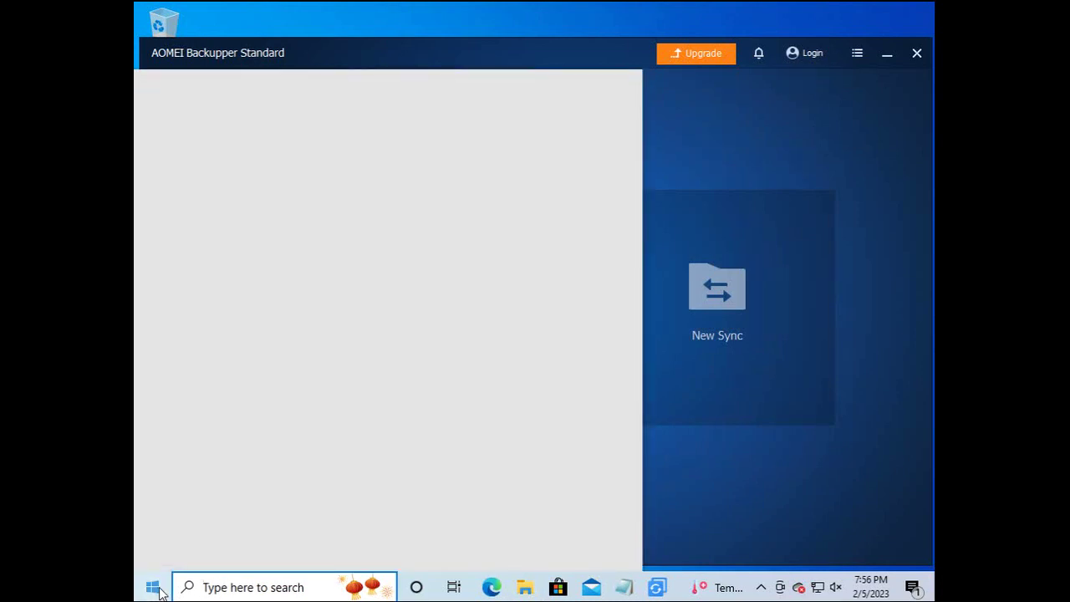
click(154, 589)
click(155, 588)
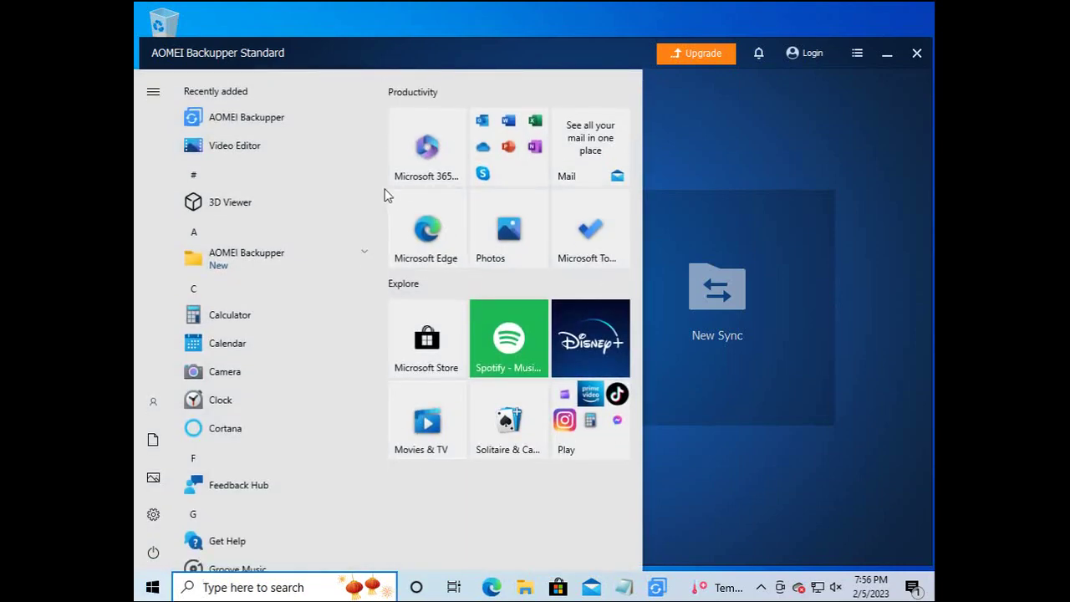
scroll(366, 479, down, 15)
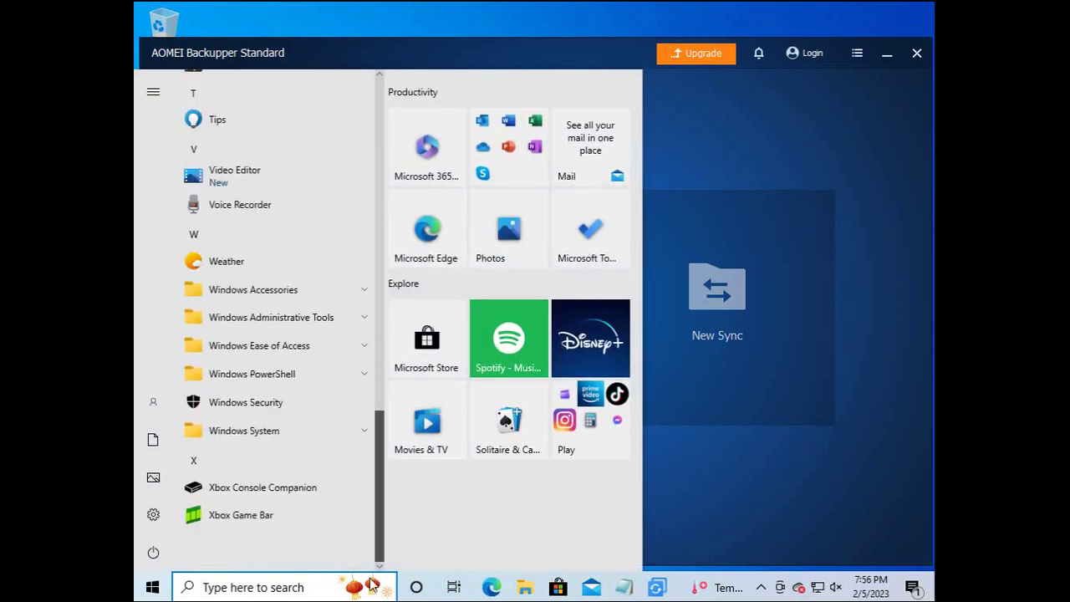
click(256, 431)
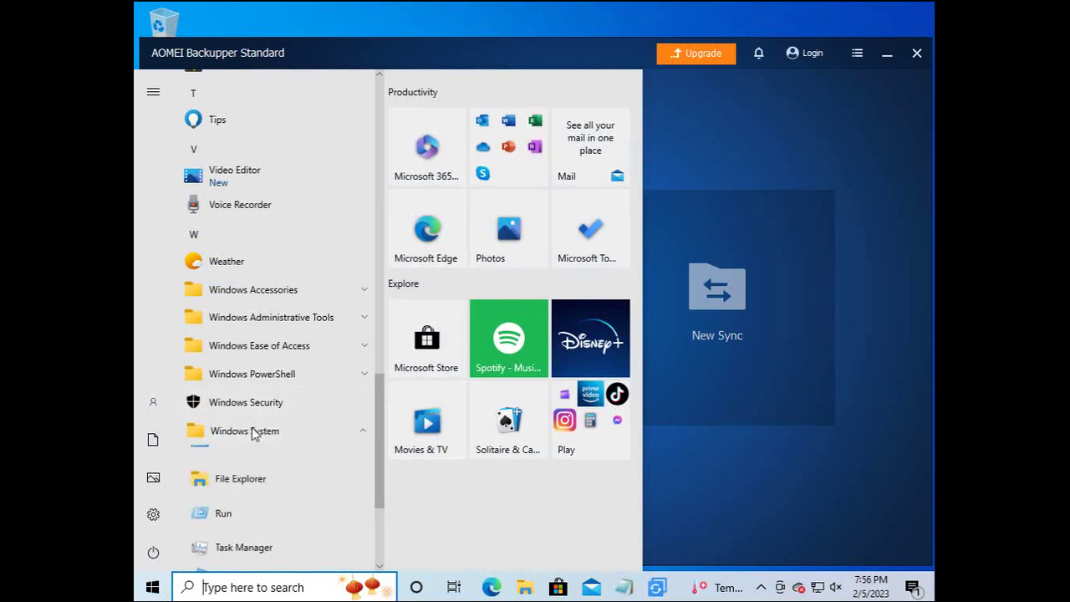
right_click(255, 465)
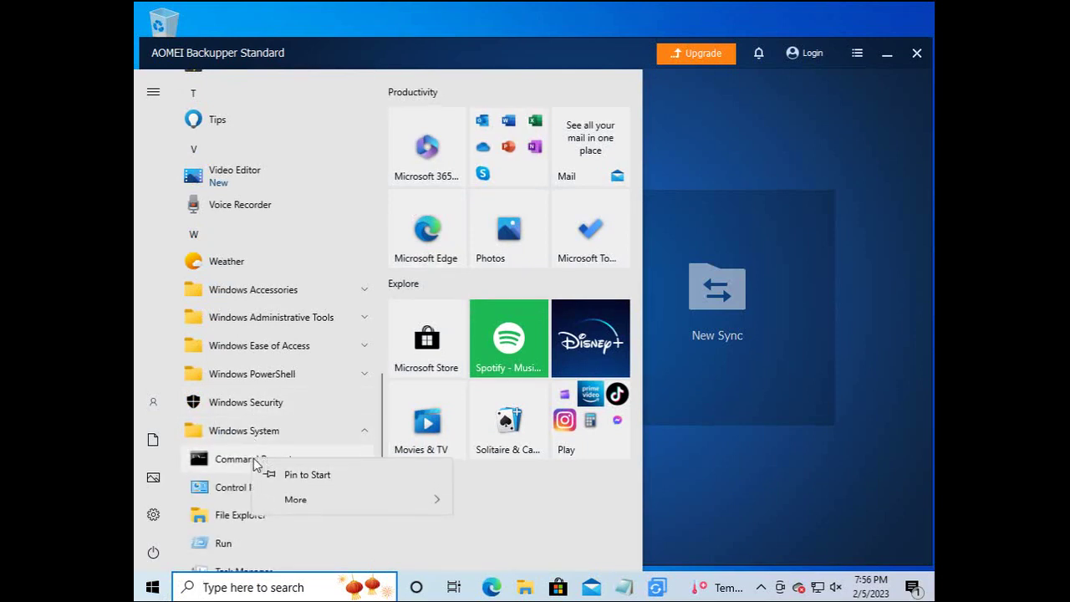
mouse_move(334, 506)
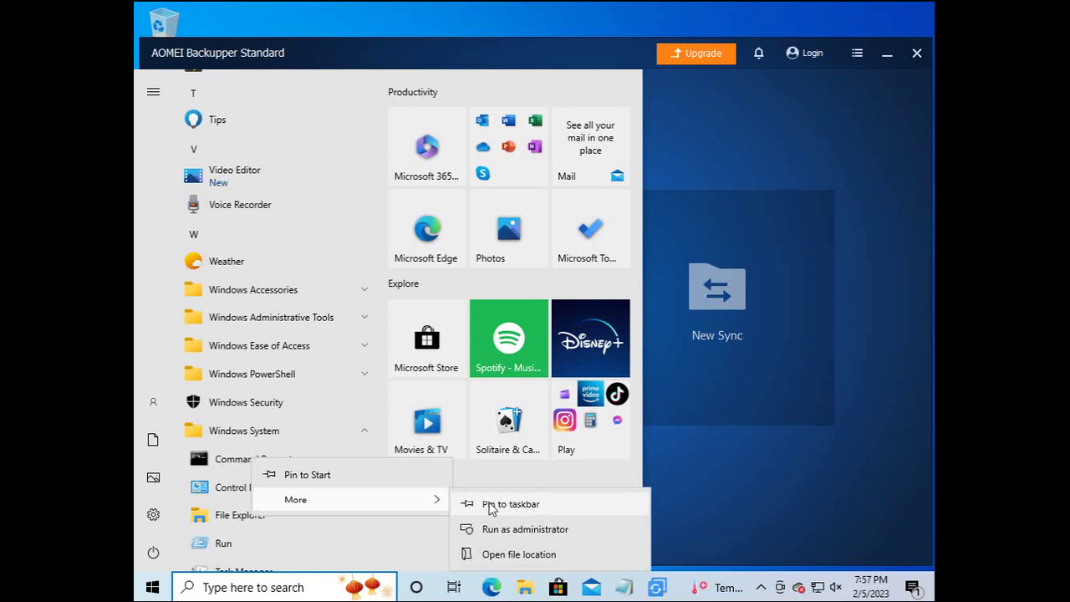
click(506, 528)
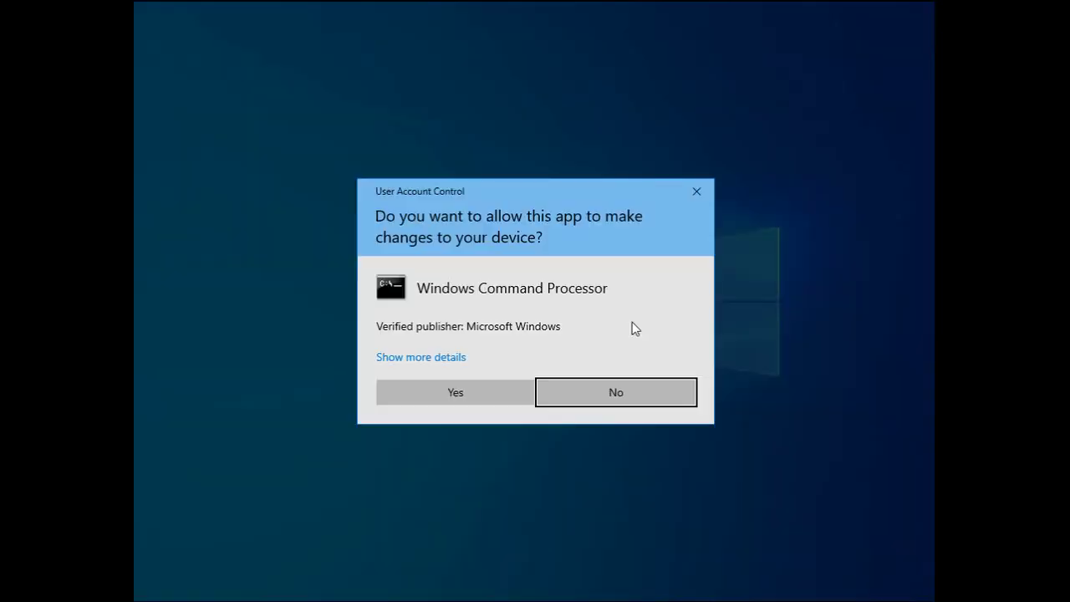
click(468, 390)
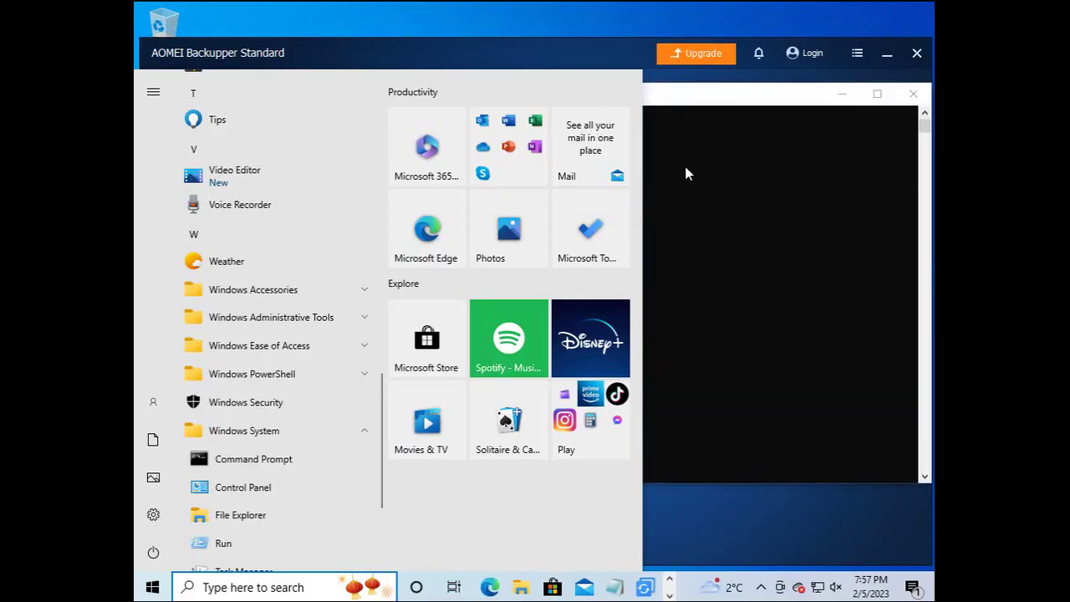
Run bcdedit.exe /v to list the full boot configuration.
click(690, 176)
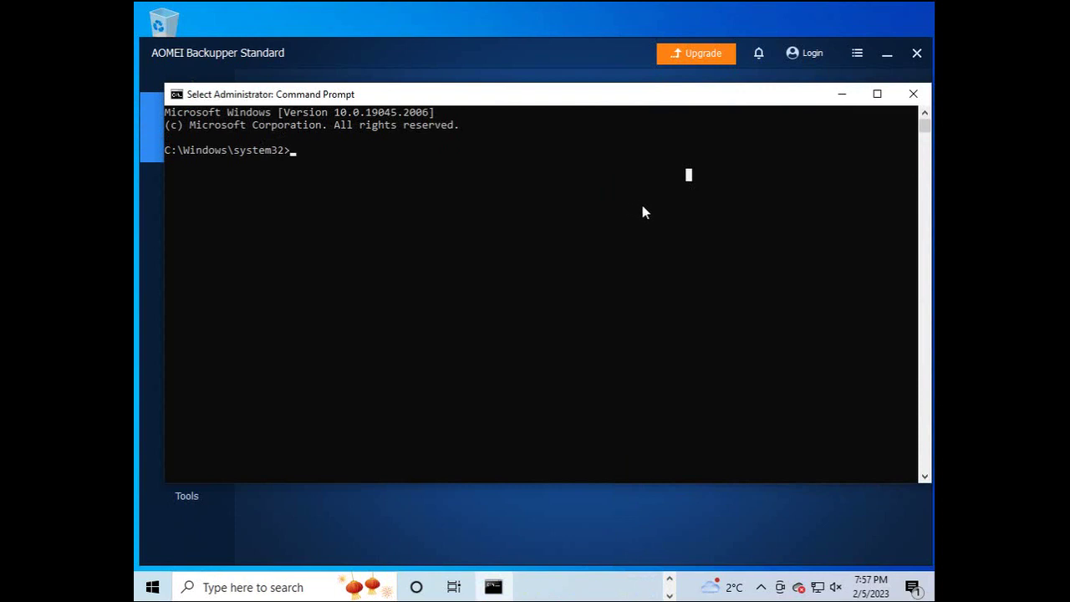
key(Escape)
text(bcd)
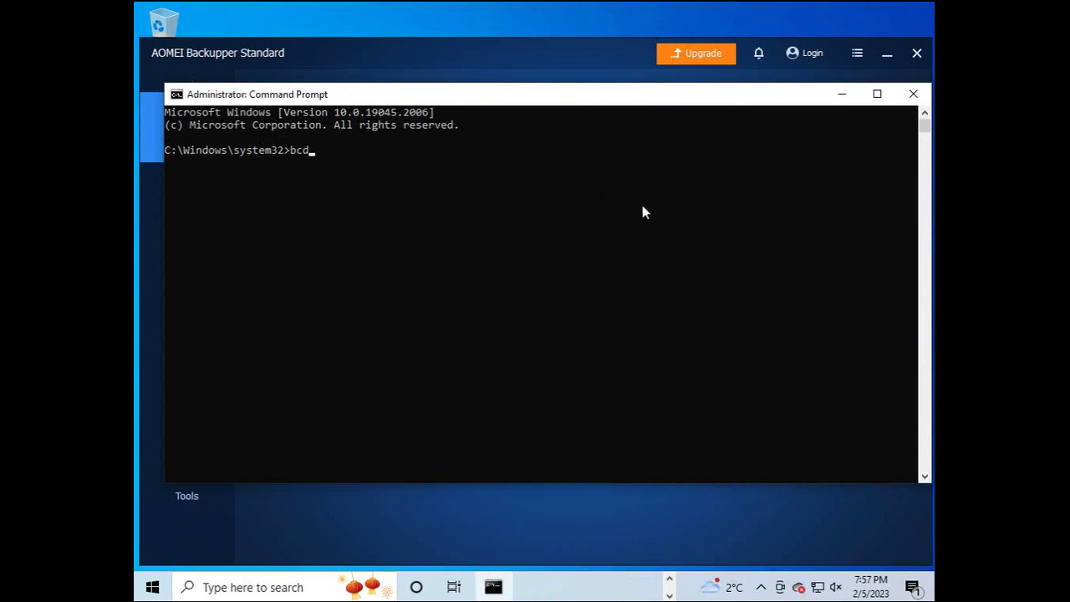
text(edit.exe /v)
key(Return)
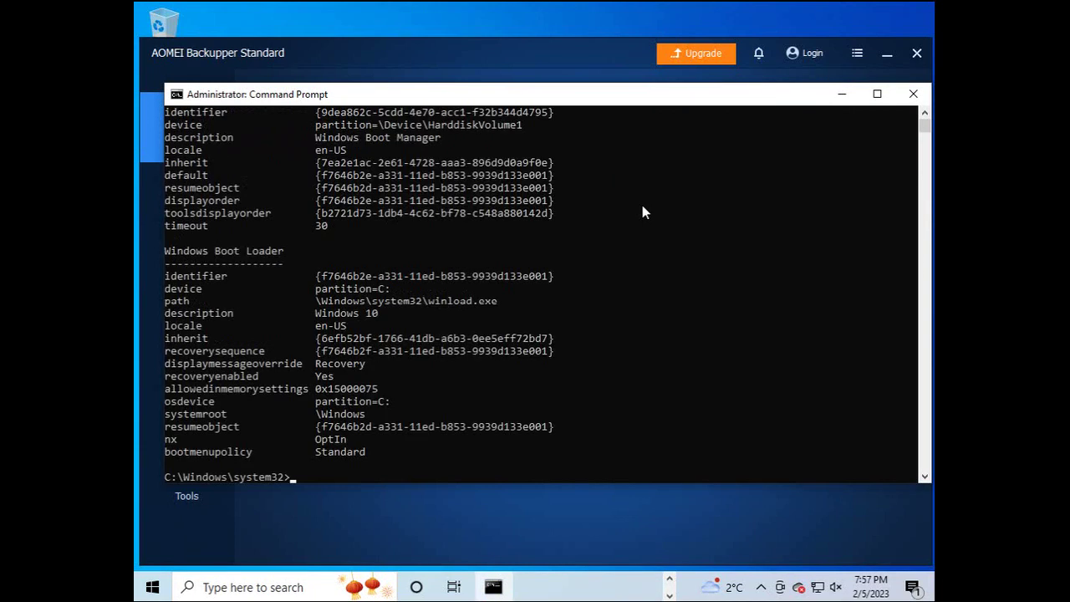
key(Return)
key(Return)
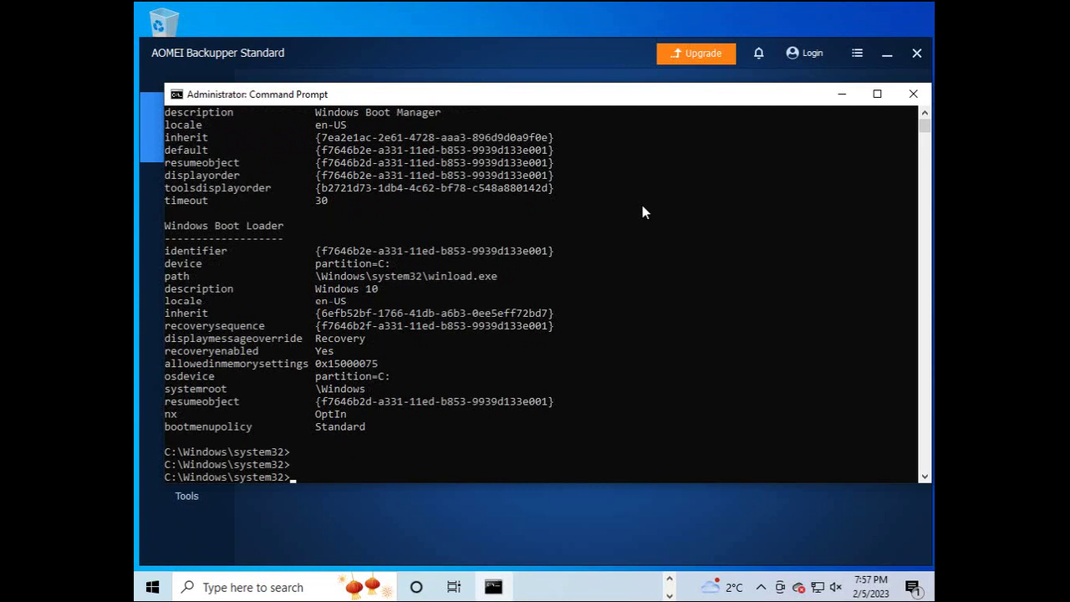
Run bcdedit.exe /delete {current} to remove the current Windows boot entry.
key(Up)
key(BackSpace)
text(delete )
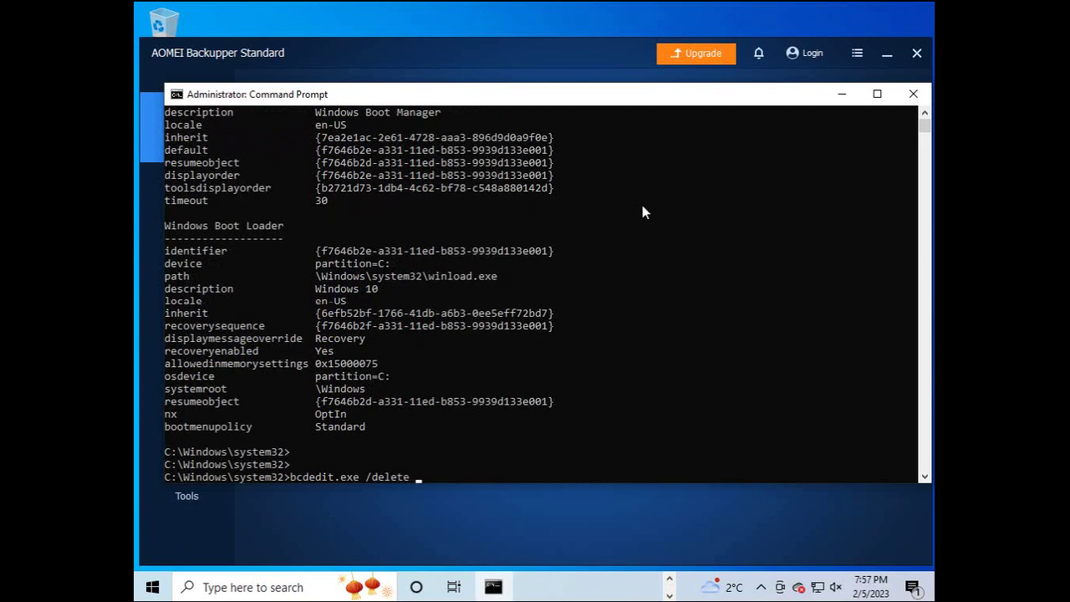
text({current})
key(Return)
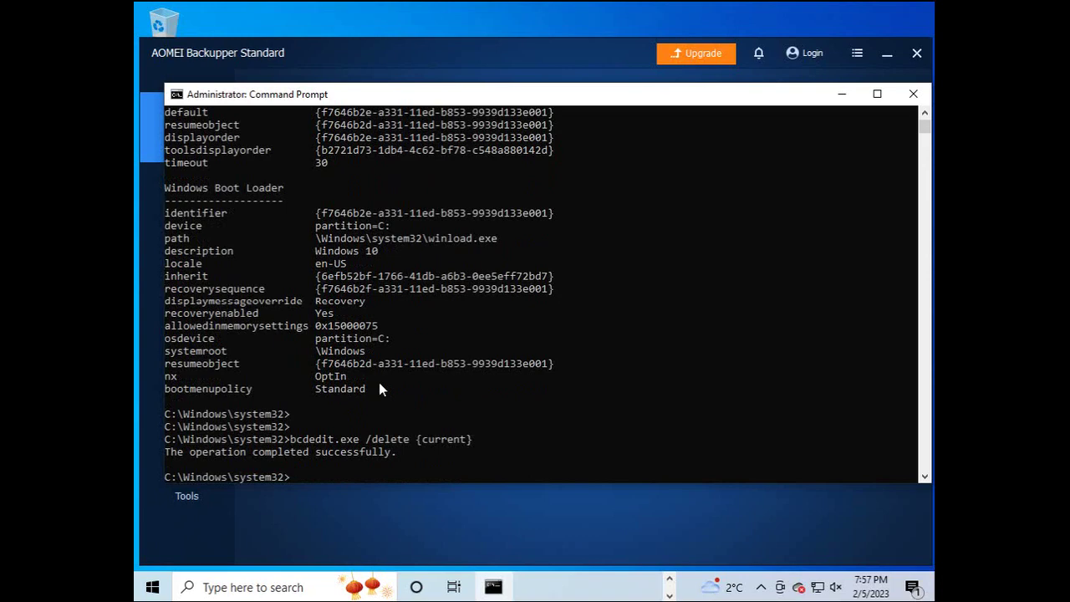
Restart Windows from the Start menu's power options.
click(154, 587)
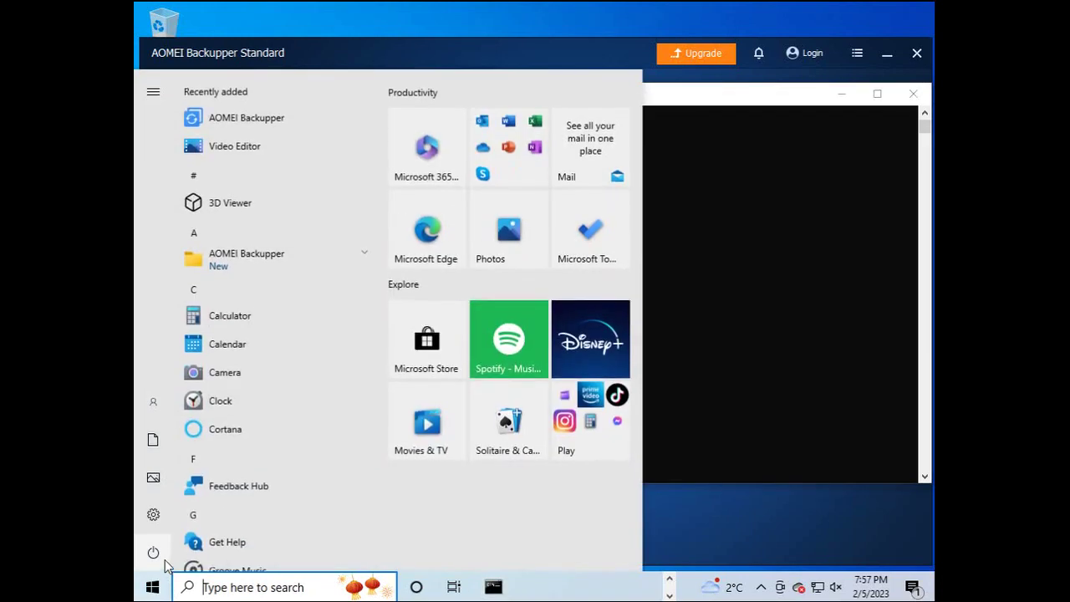
click(162, 551)
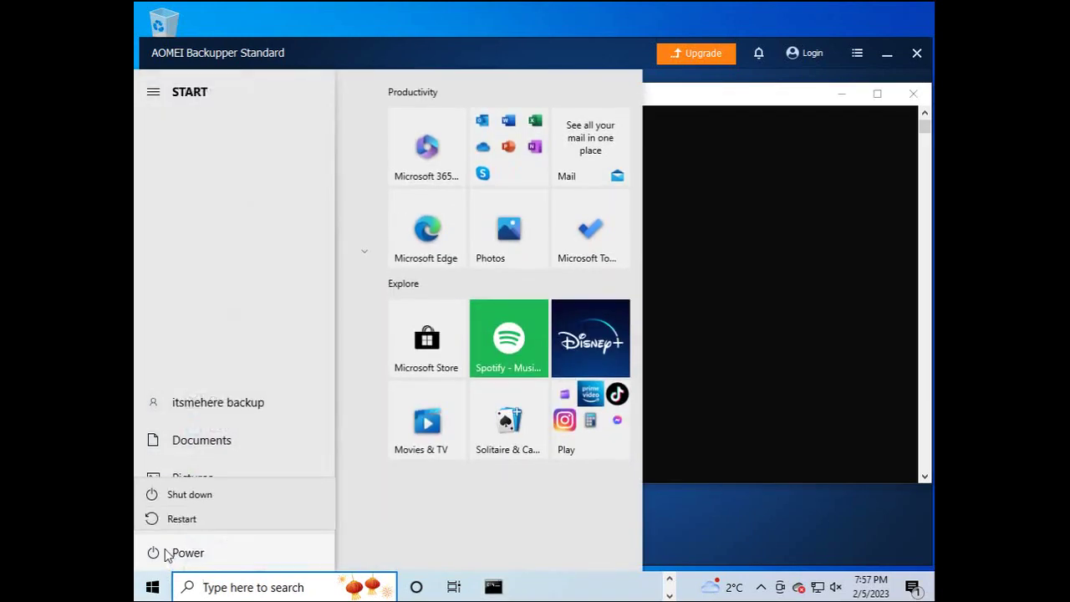
click(190, 513)
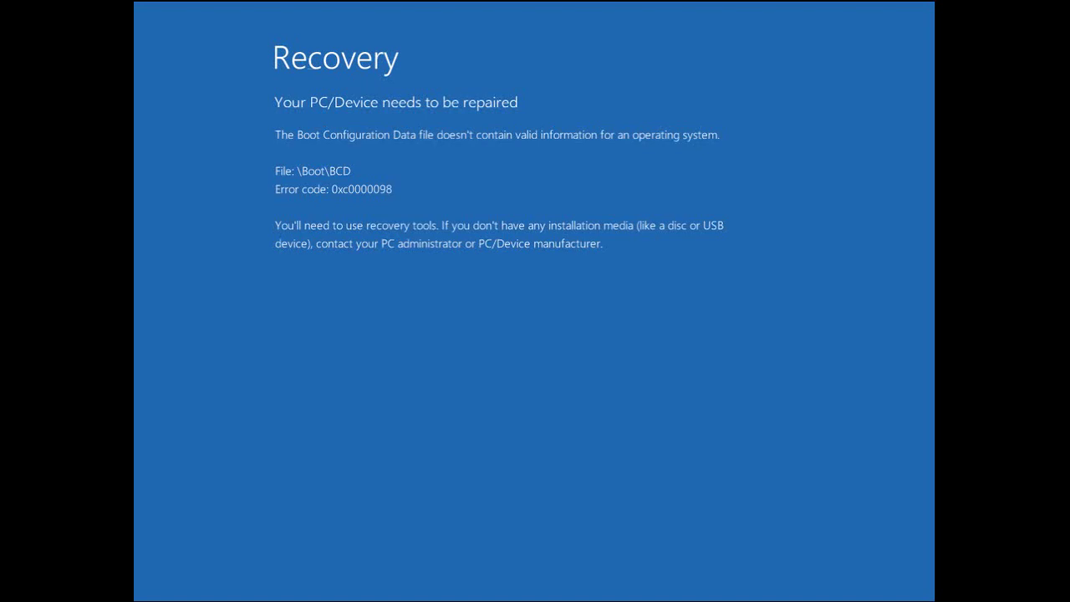
Shut down the Win1032 guest from the VM power menu after the 0xc0000098 boot error.
click(370, 1)
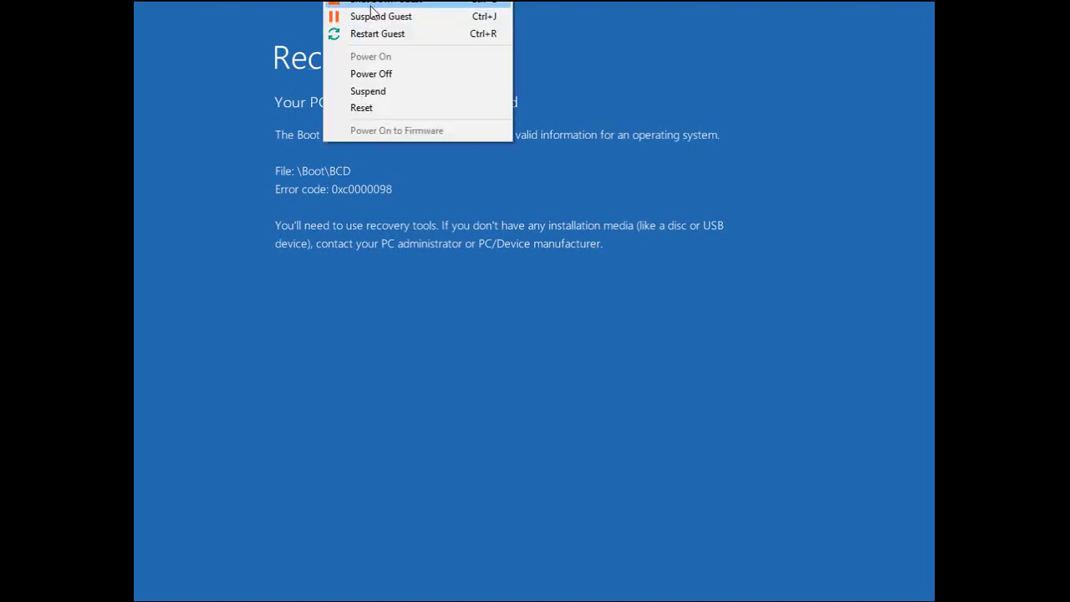
click(370, 33)
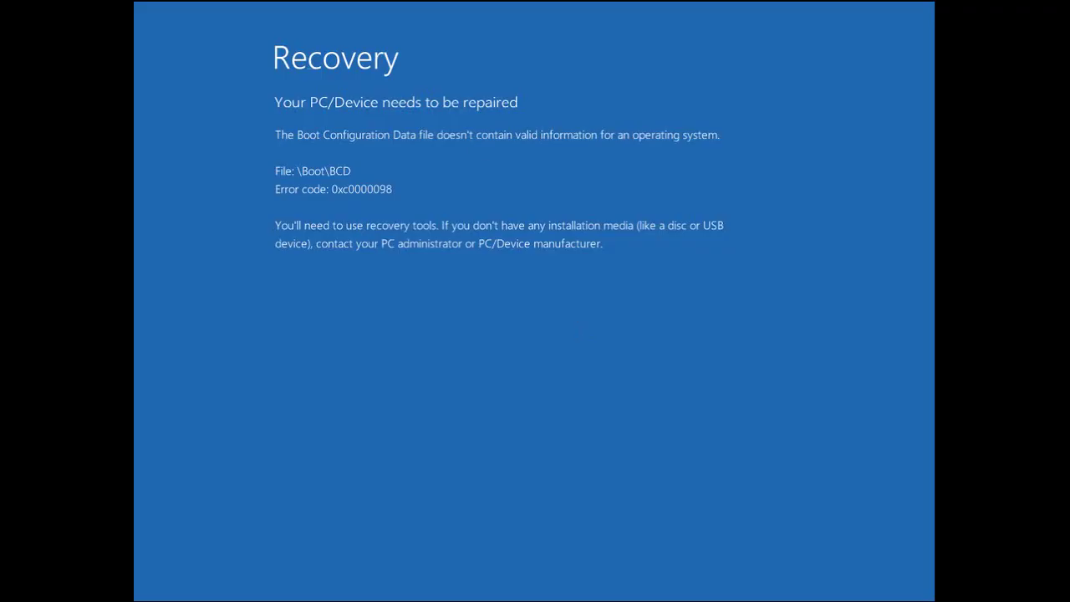
click(386, 3)
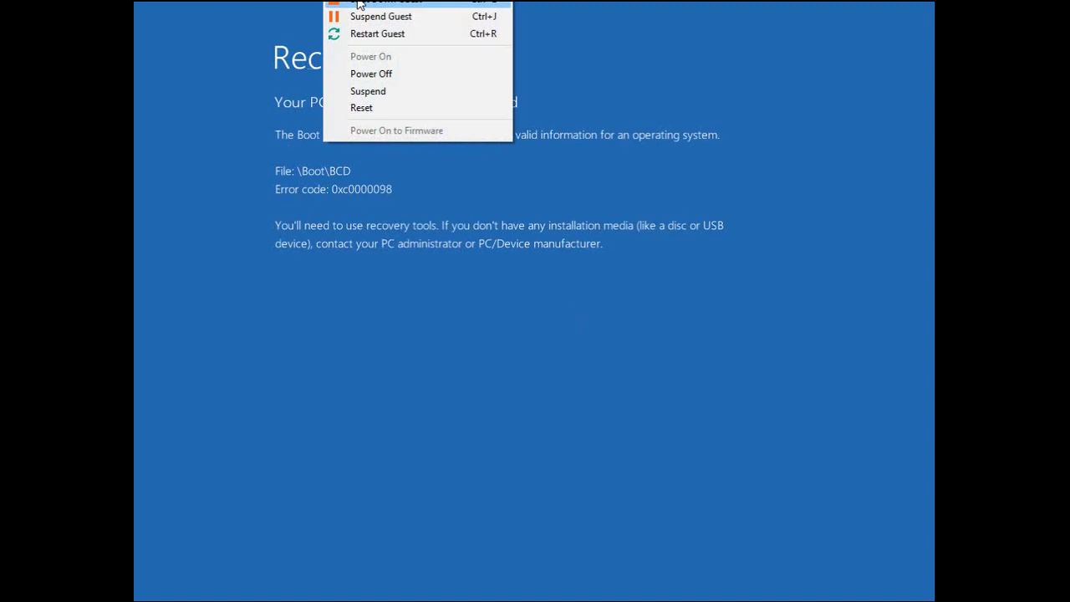
click(384, 2)
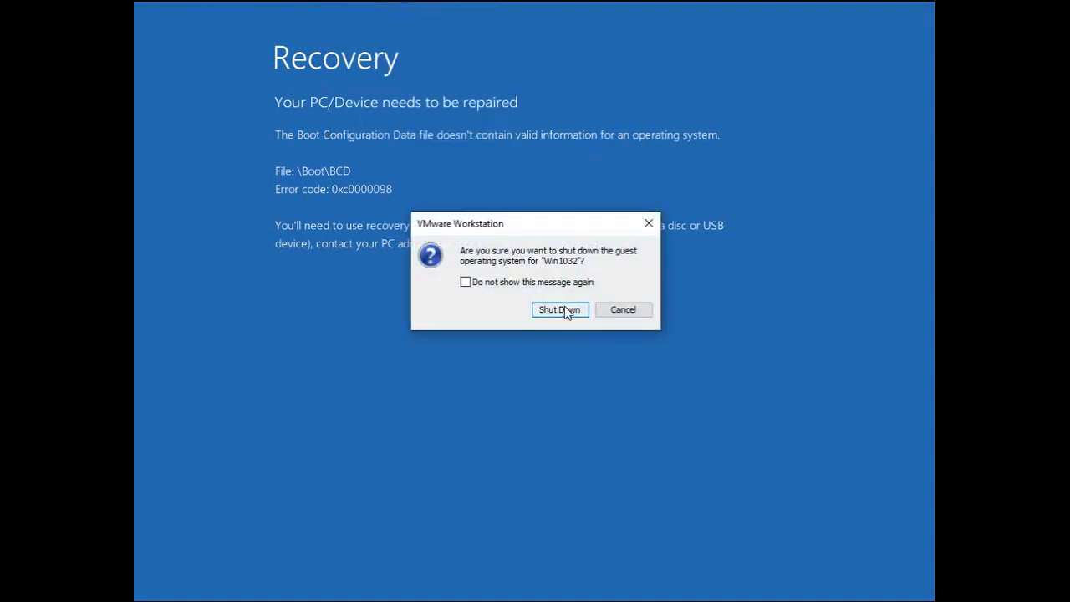
click(562, 310)
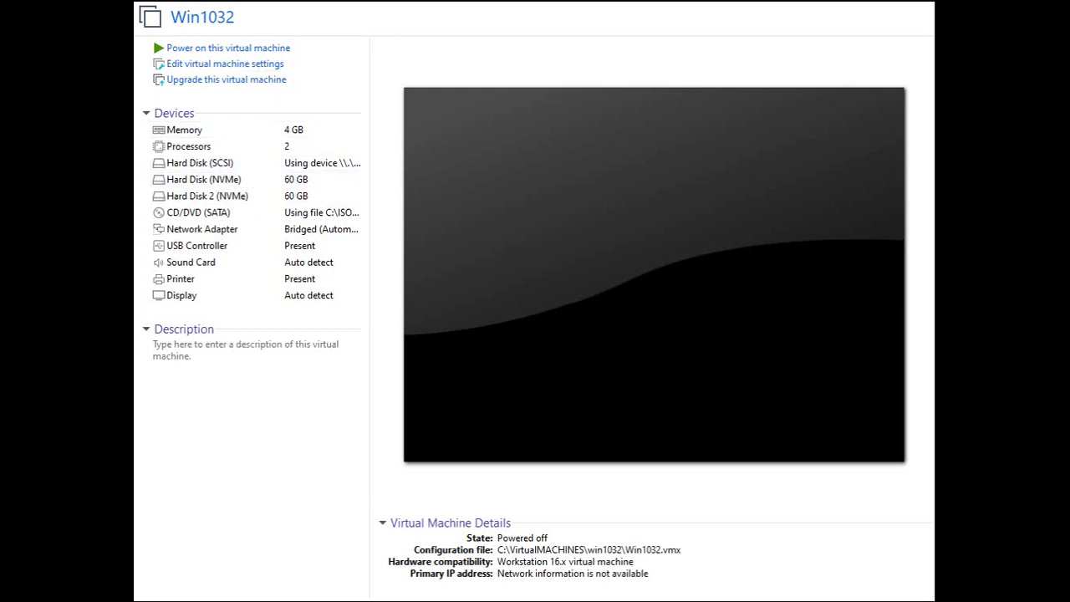
Power on Win1032 to its PhoenixBIOS firmware and enlarge the VM window.
click(330, 0)
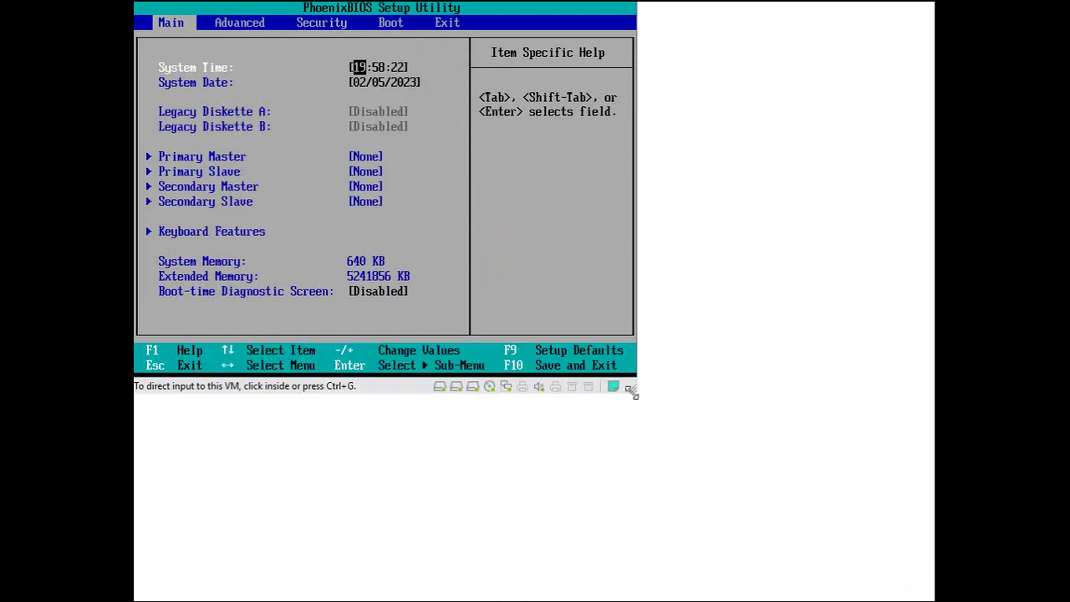
drag(633, 393, 930, 593)
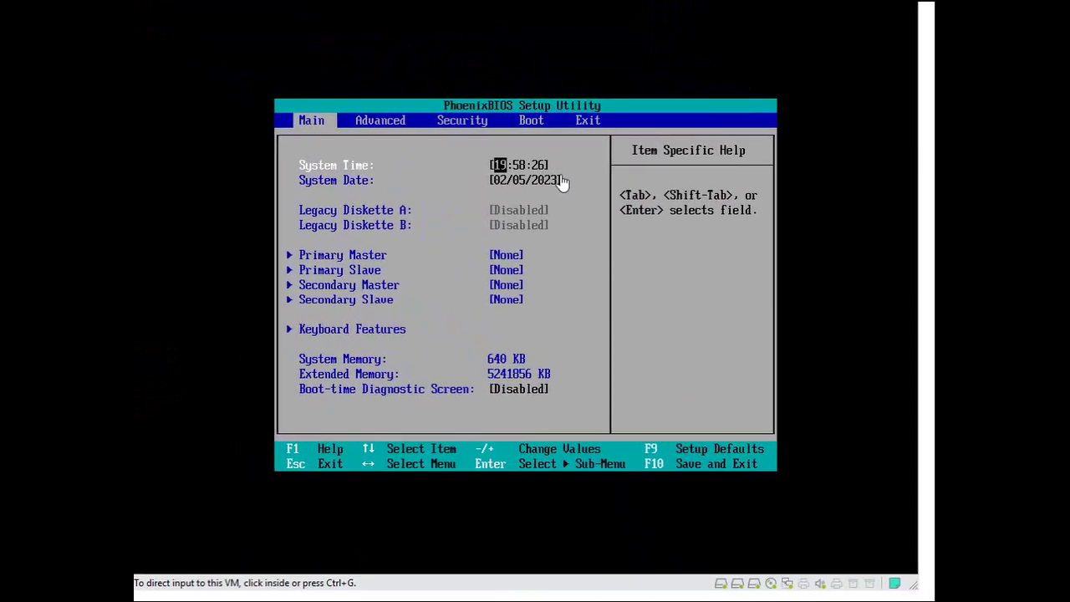
Go to the PhoenixBIOS Boot page and expand the Hard Drive list.
click(495, 171)
key(Right)
key(Right)
key(Right)
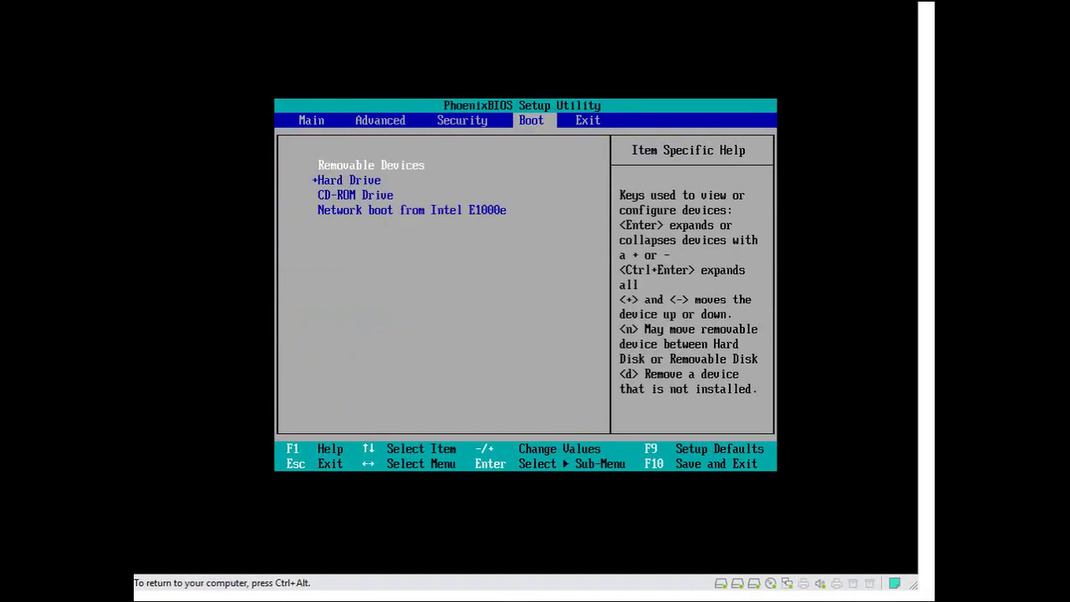
key(Down)
key(Return)
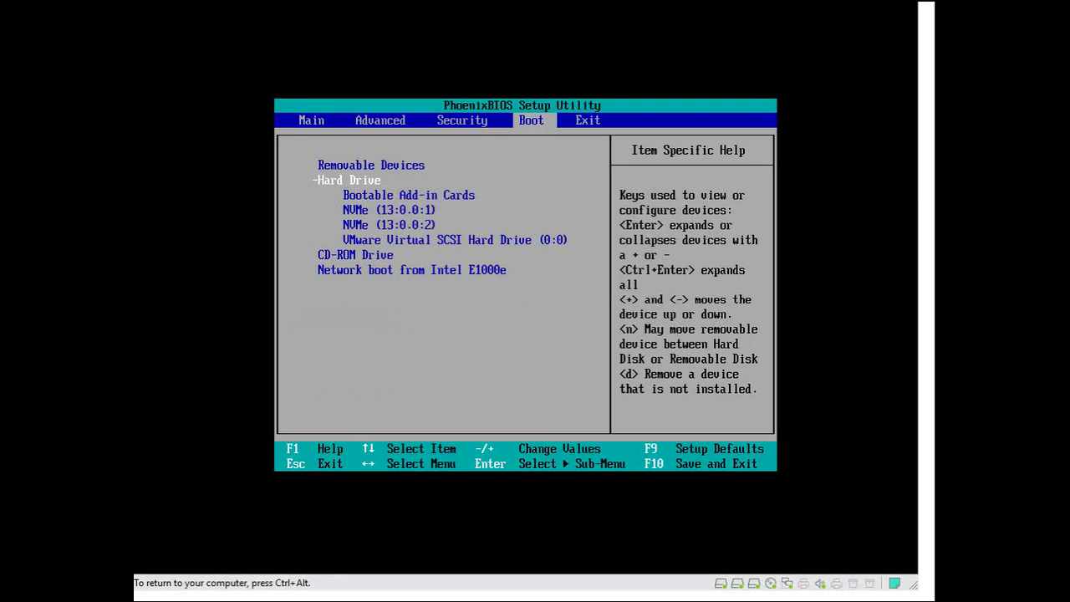
Move both NVMe disks below the VMware Virtual SCSI Hard Drive, then save changes and exit.
key(Down)
key(Down)
key(Down)
key(Down)
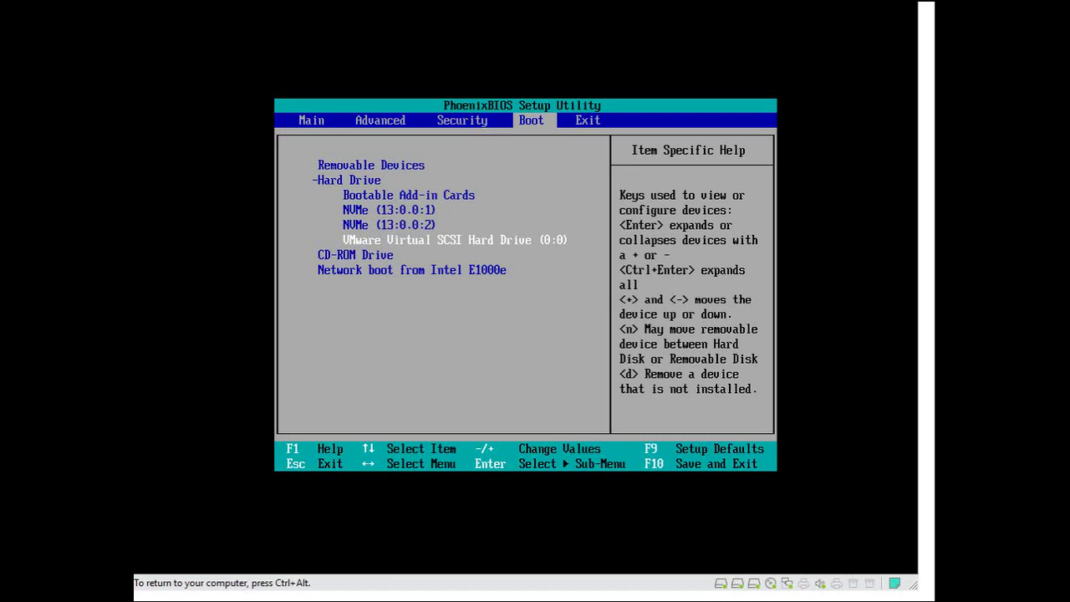
key(Down)
key(Up)
key(Up)
key(Up)
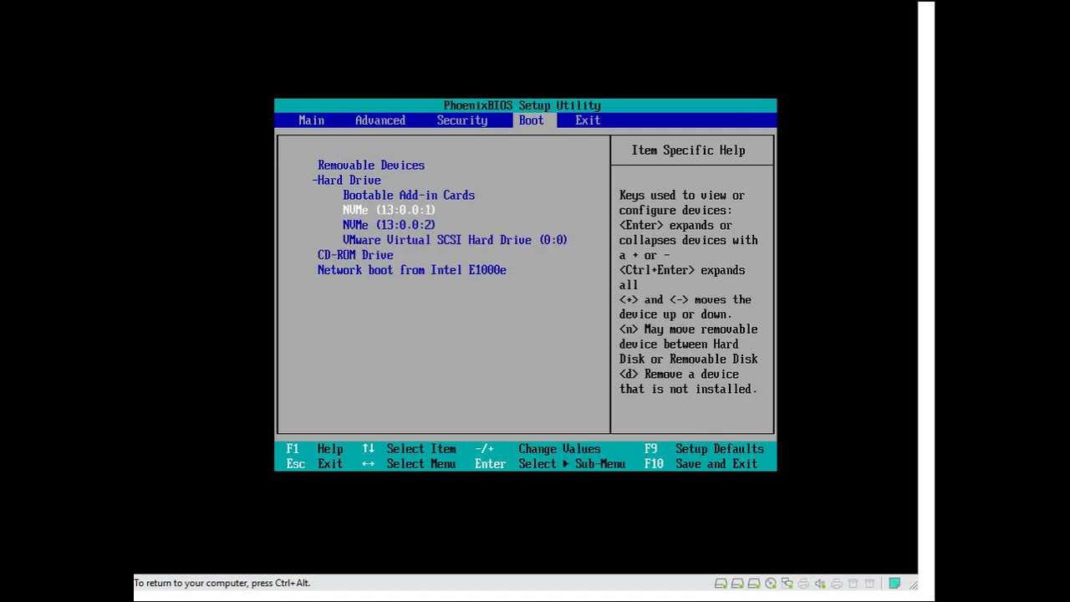
key(Down)
key(minus)
key(Up)
key(Up)
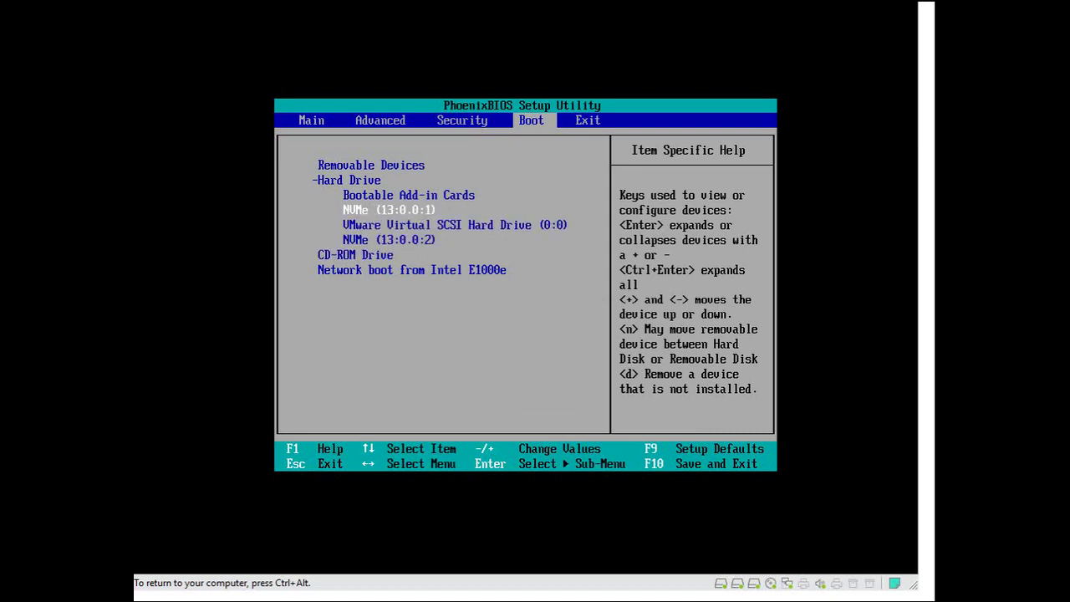
key(minus)
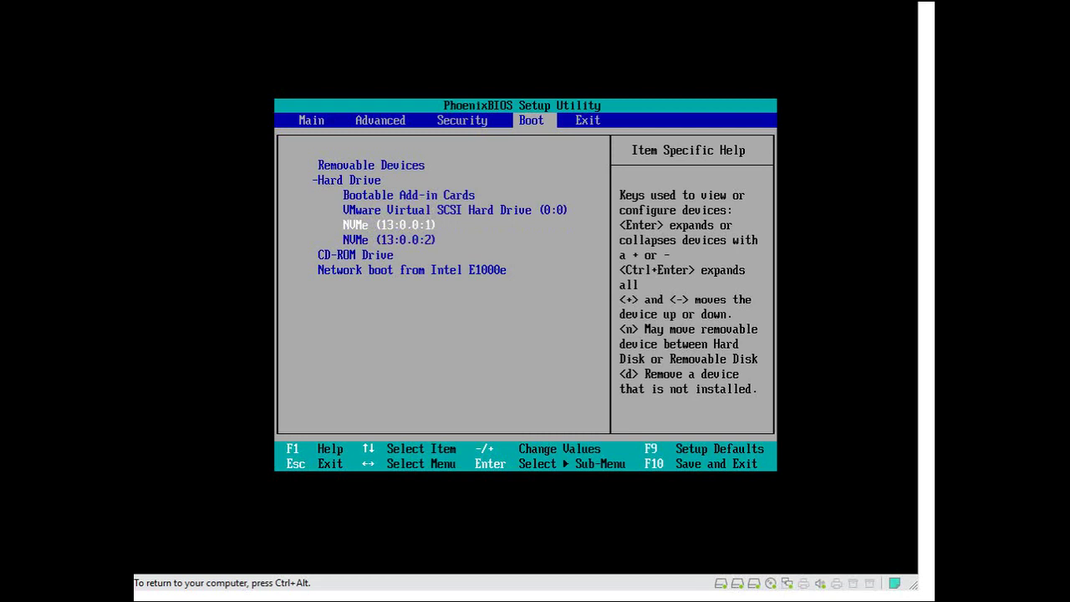
key(Right)
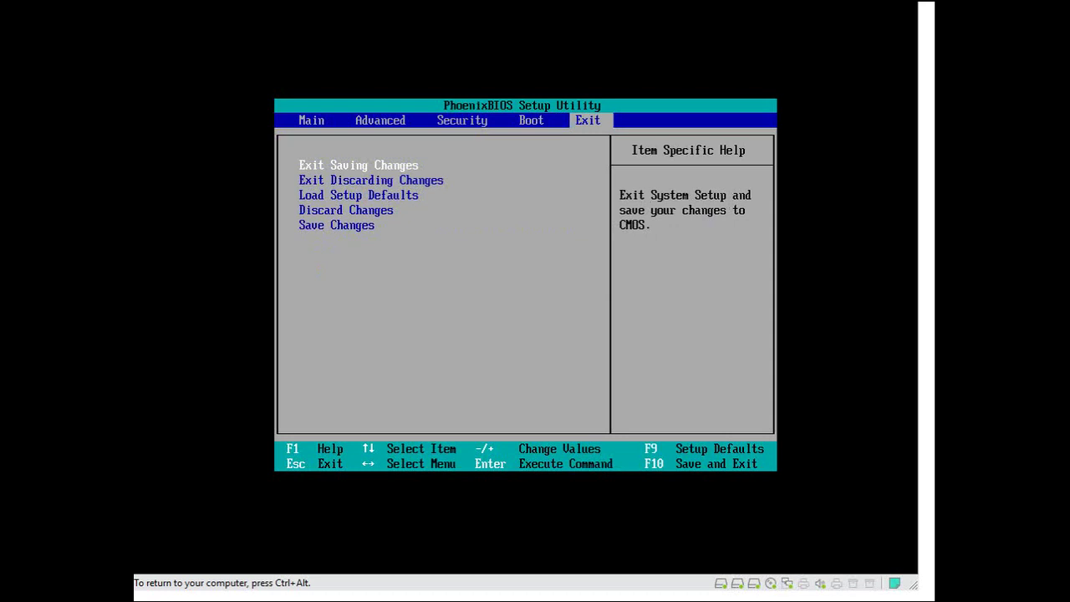
key(Return)
key(Return)
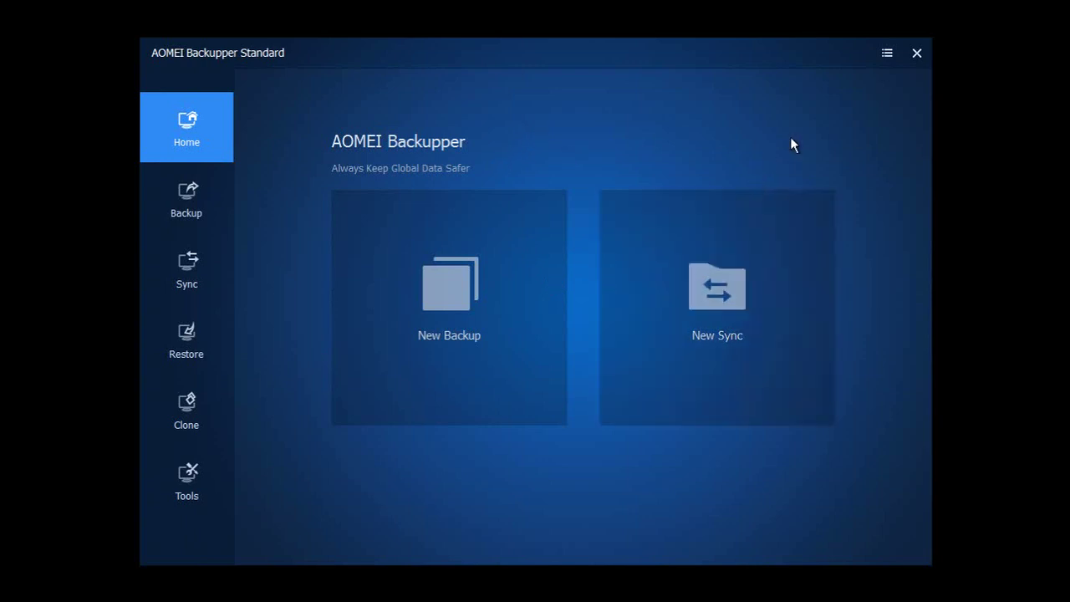
Under Restore, browse past F: and G: to New Volume (E:) and load System Backup(2).adi.
click(194, 341)
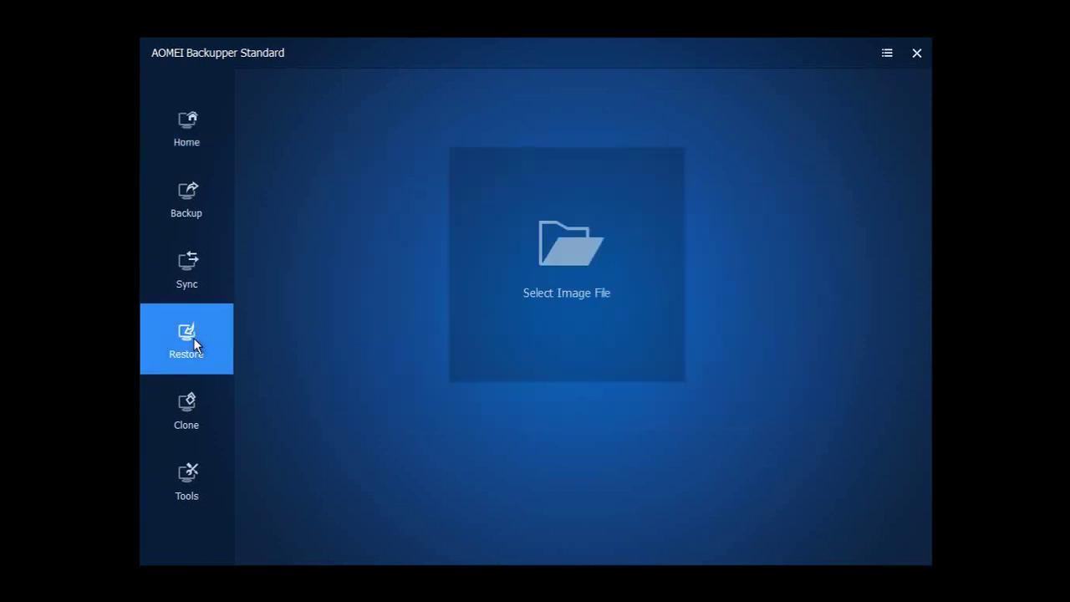
click(550, 256)
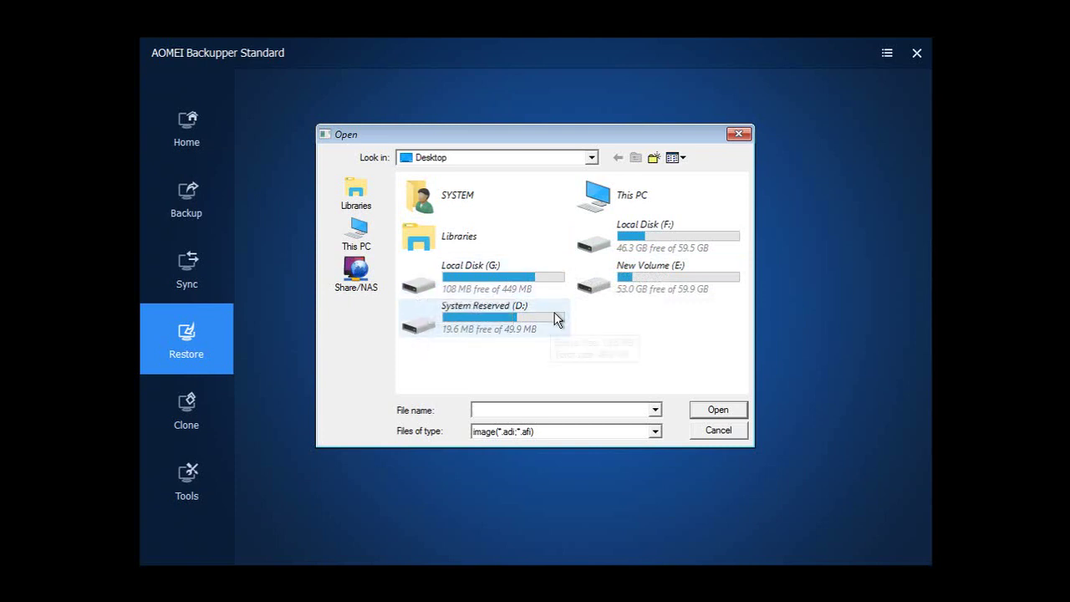
double_click(585, 245)
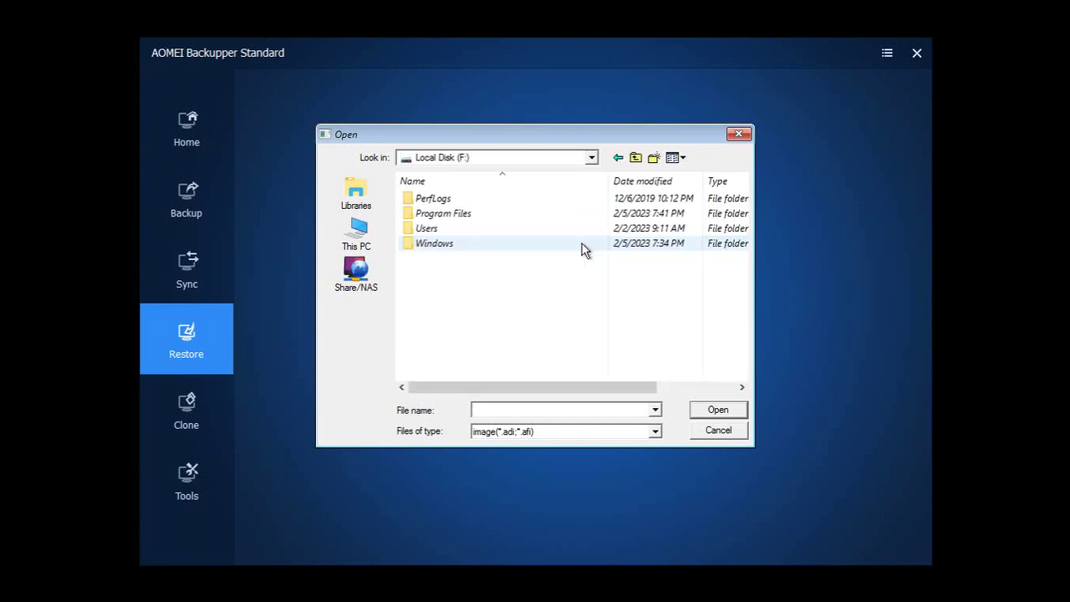
click(592, 158)
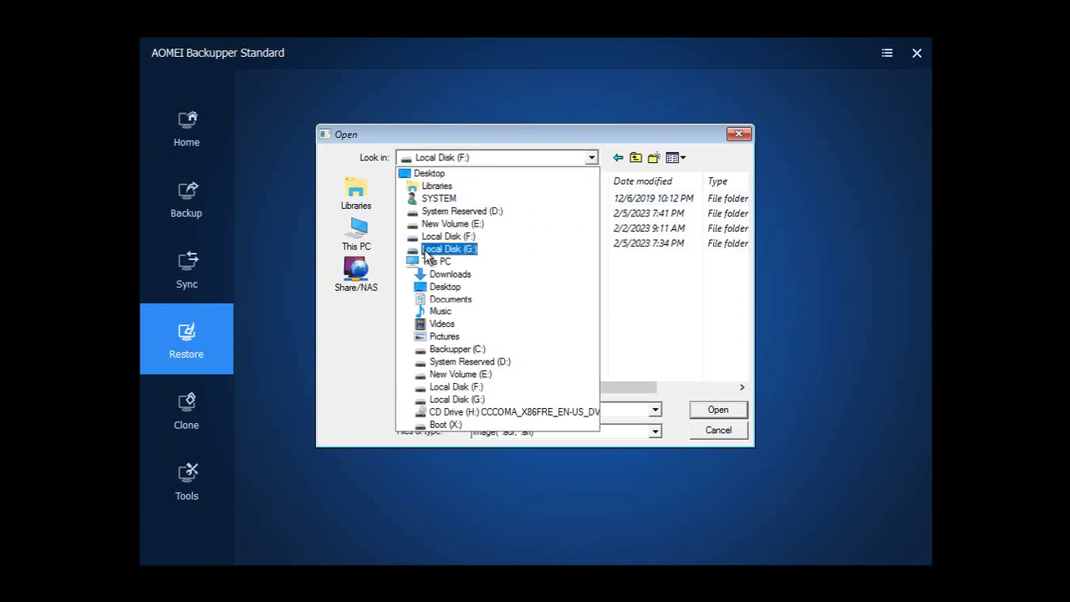
click(430, 249)
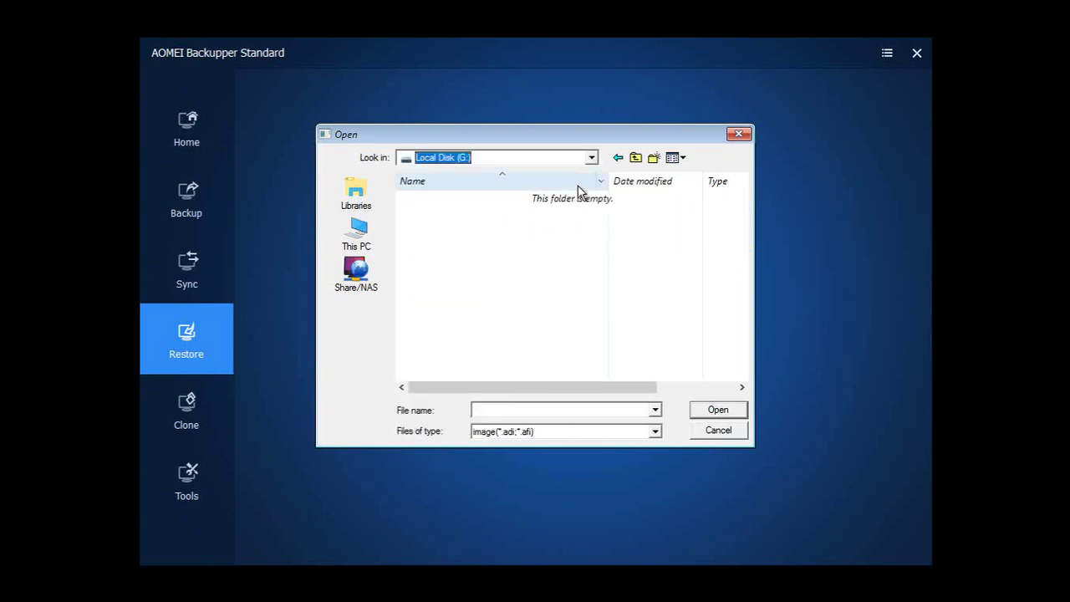
click(636, 159)
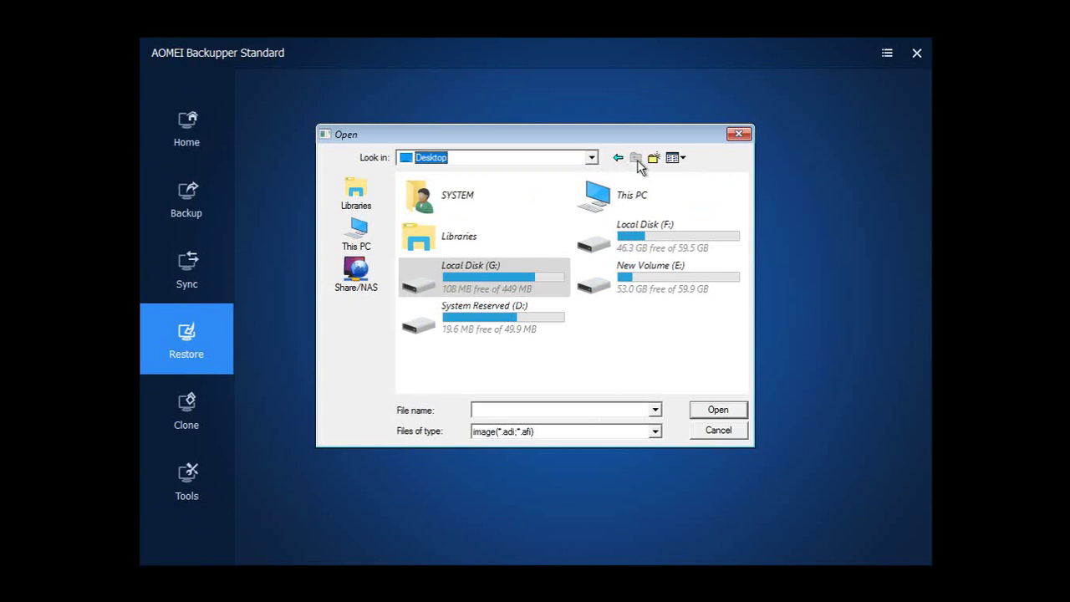
double_click(641, 283)
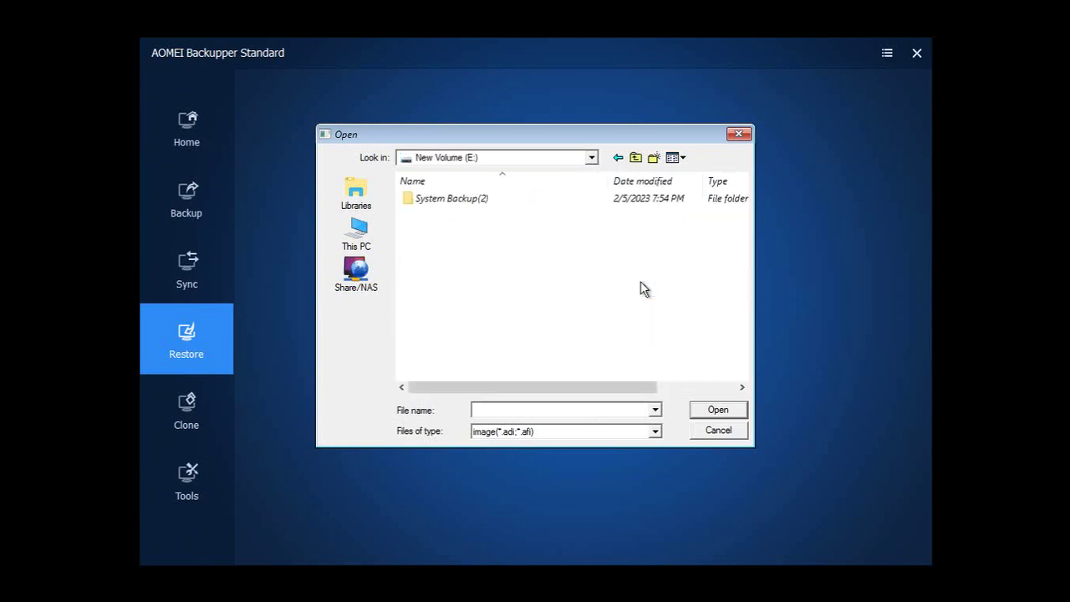
double_click(470, 202)
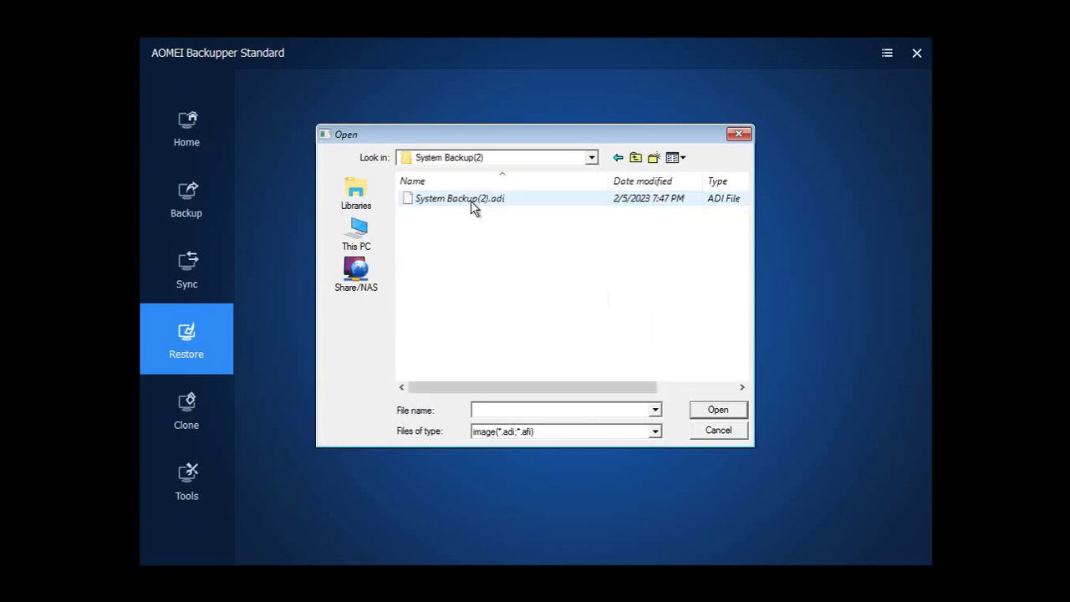
click(471, 200)
click(712, 411)
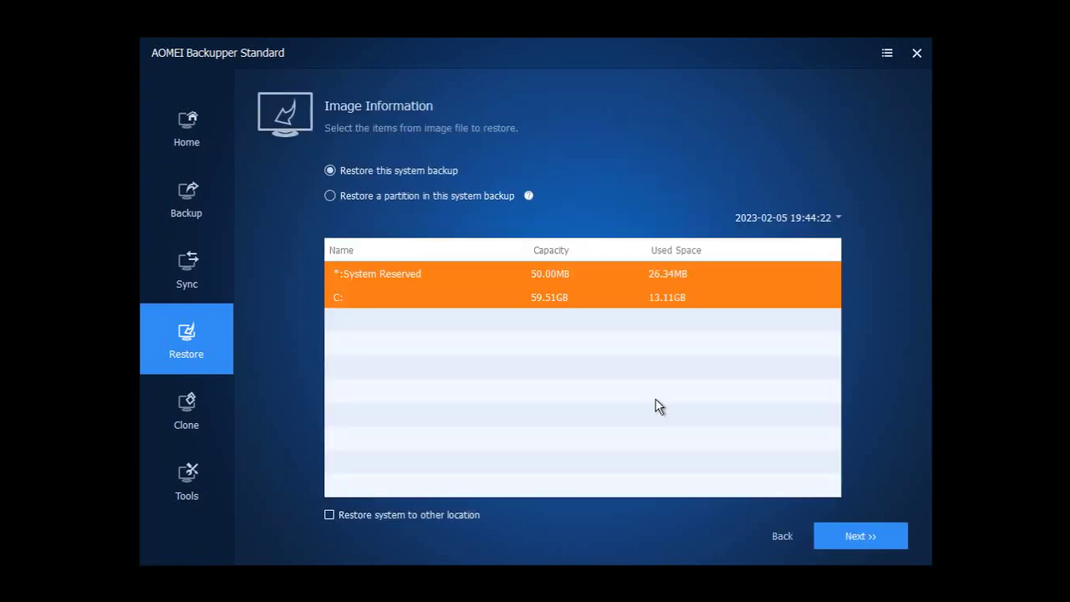
Continue past Image Information and start restoring C: and System Reserved onto F: and D:.
click(842, 543)
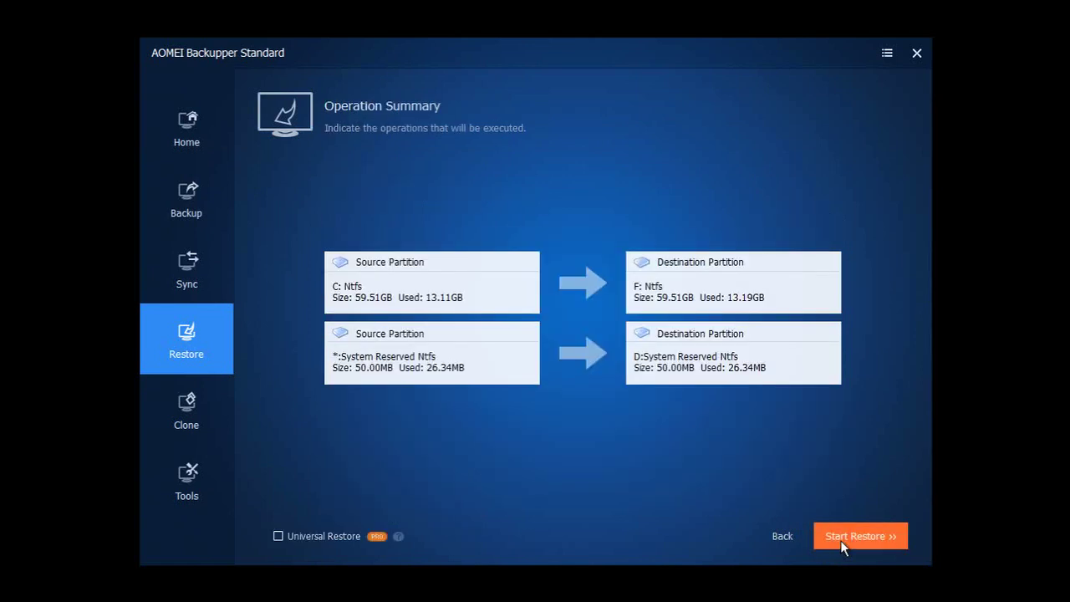
click(861, 544)
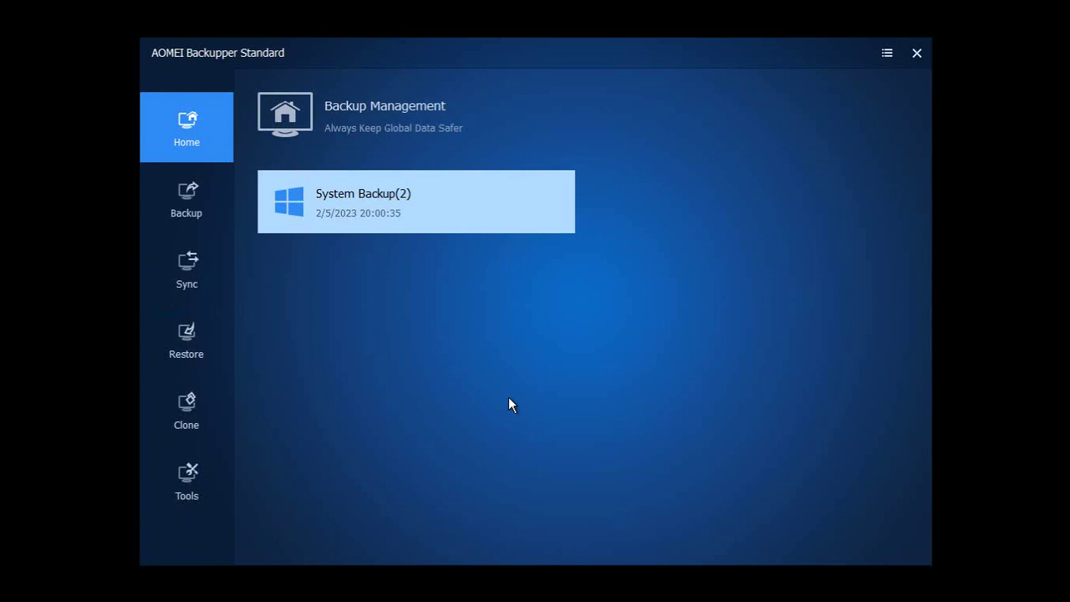
Shut down the Win1032 guest from VMware's power menu and confirm.
click(887, 54)
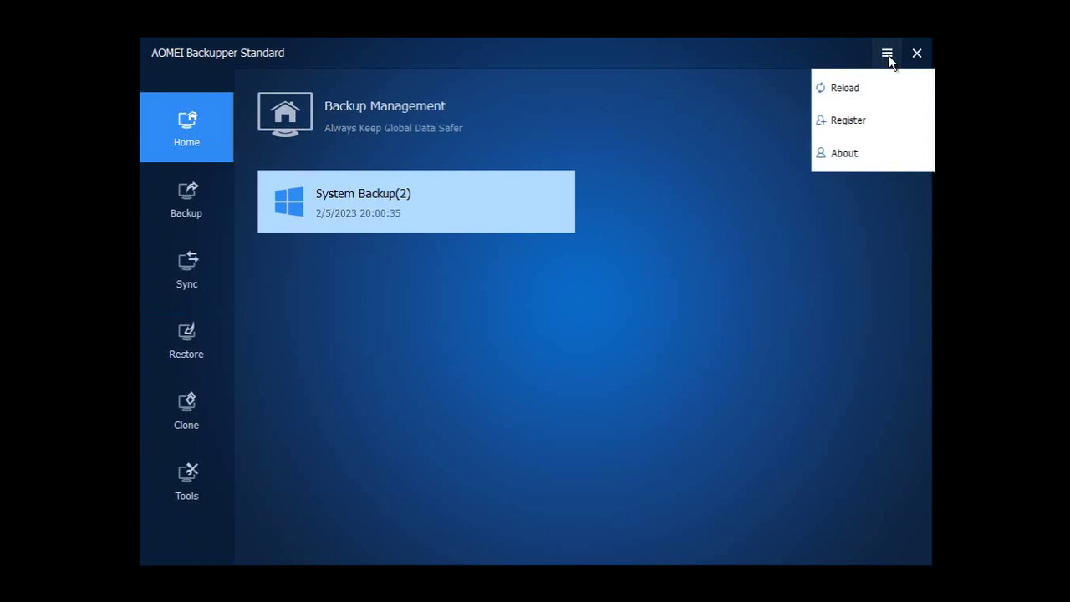
click(194, 477)
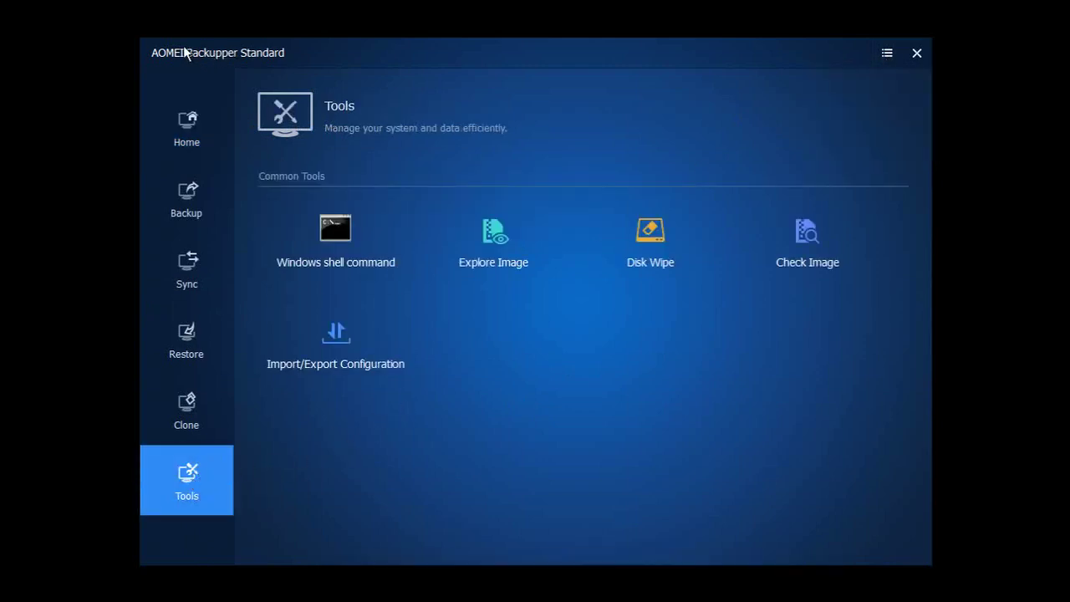
click(368, 7)
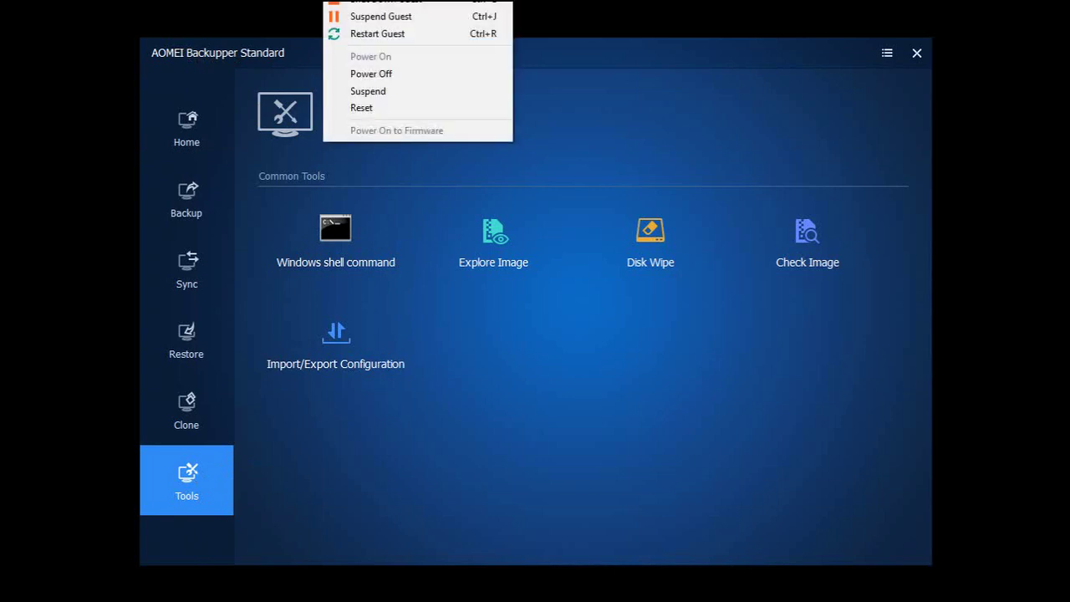
click(375, 8)
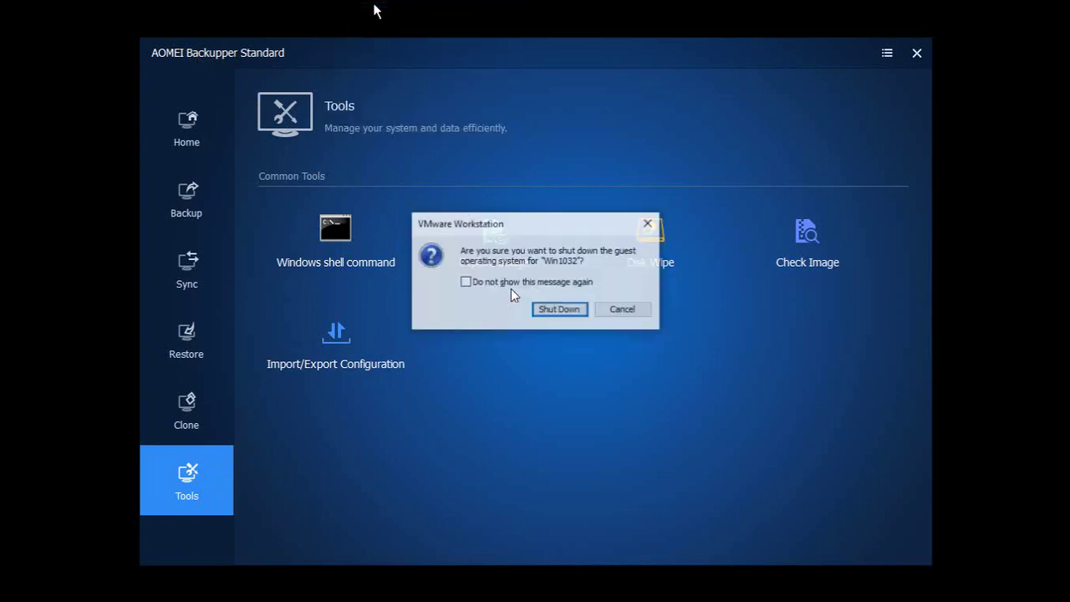
click(552, 309)
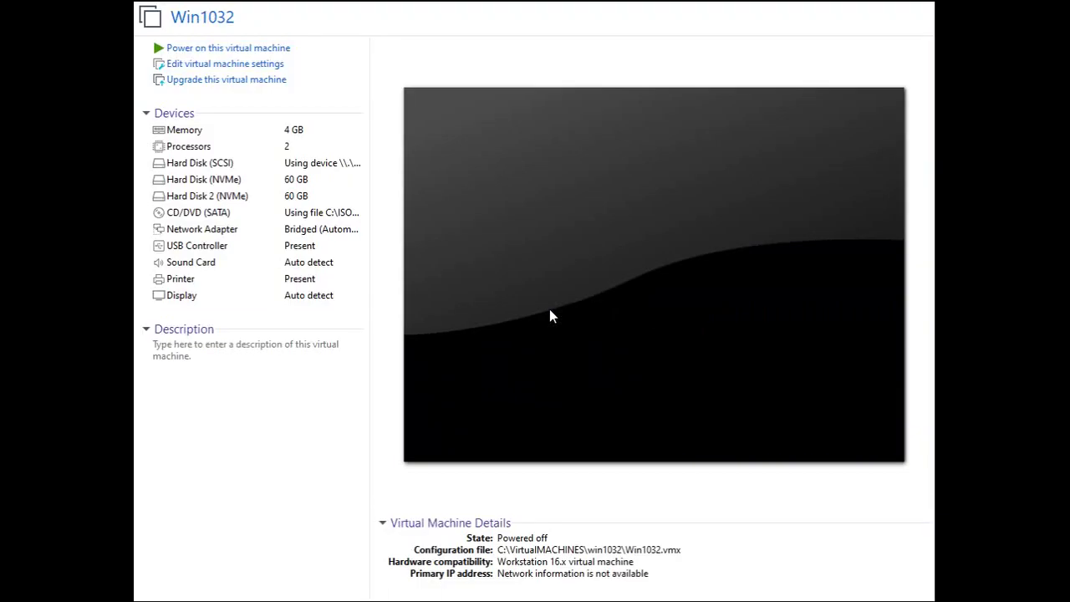
Remove Hard Disk 2 (NVMe) and Hard Disk (SCSI) from the VM settings and save.
double_click(226, 199)
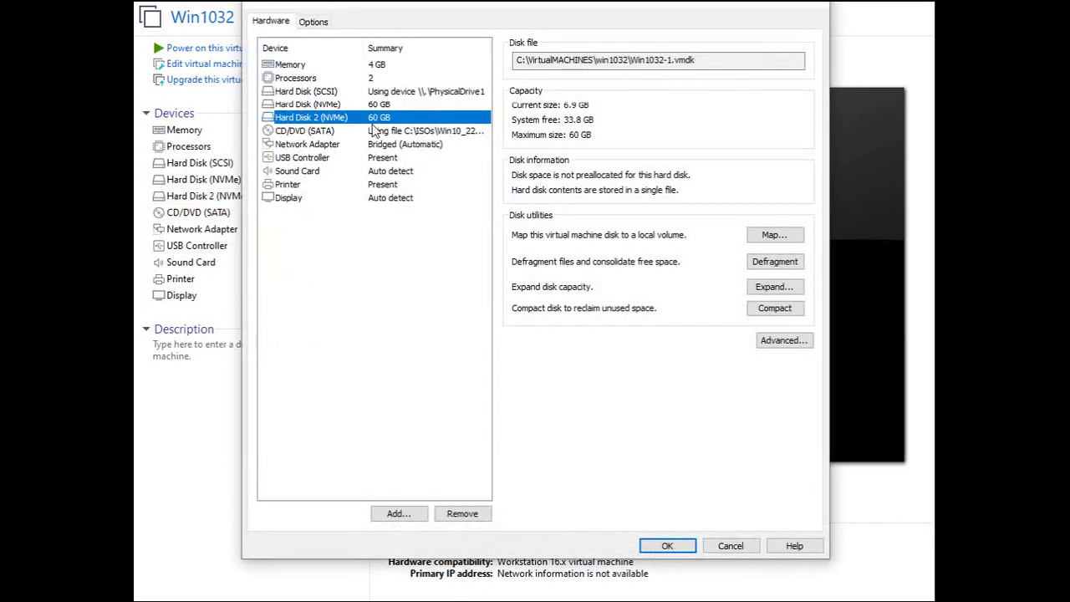
click(454, 513)
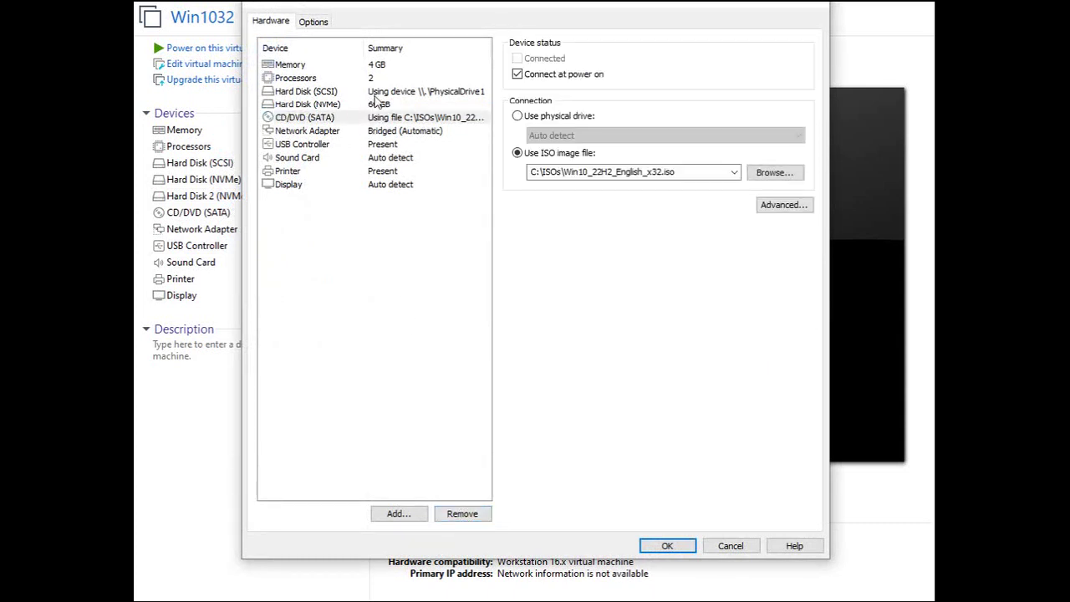
click(378, 92)
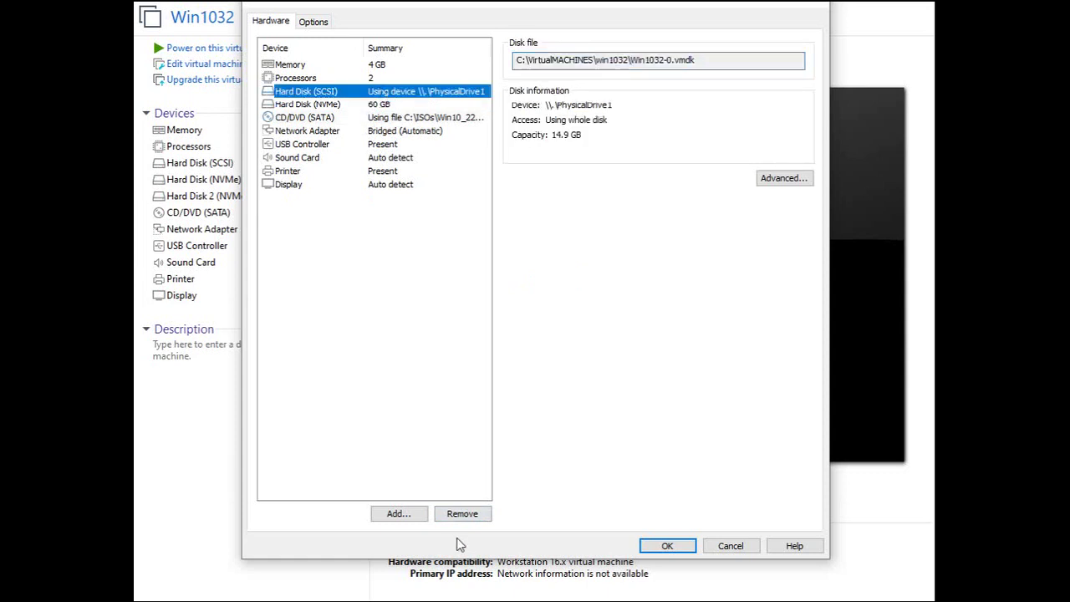
click(461, 513)
click(665, 545)
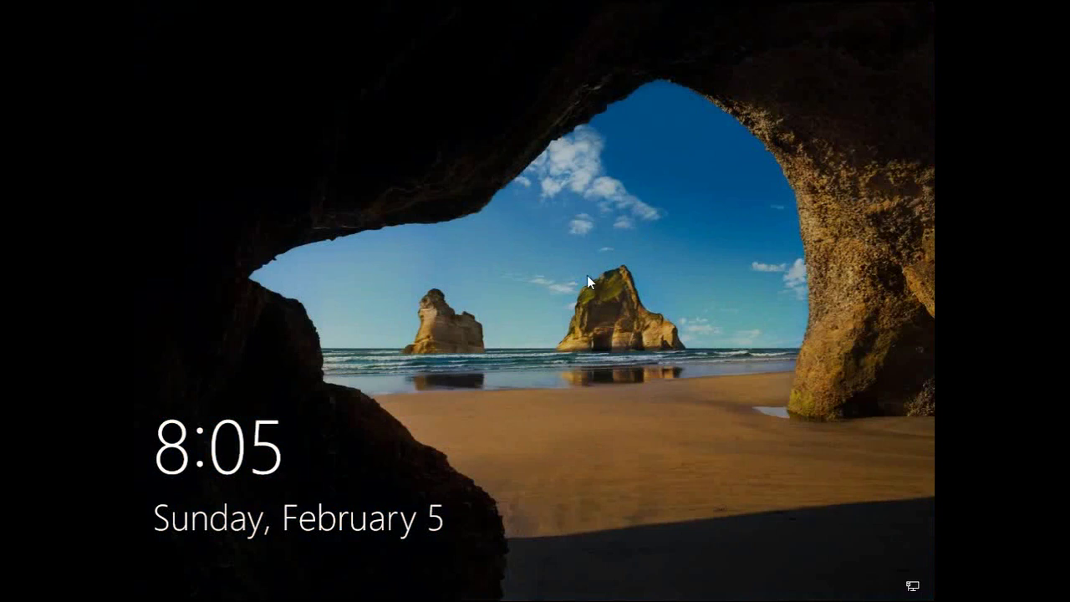
Dismiss the lock screen and sign in to Windows 10 with the account PIN.
click(539, 302)
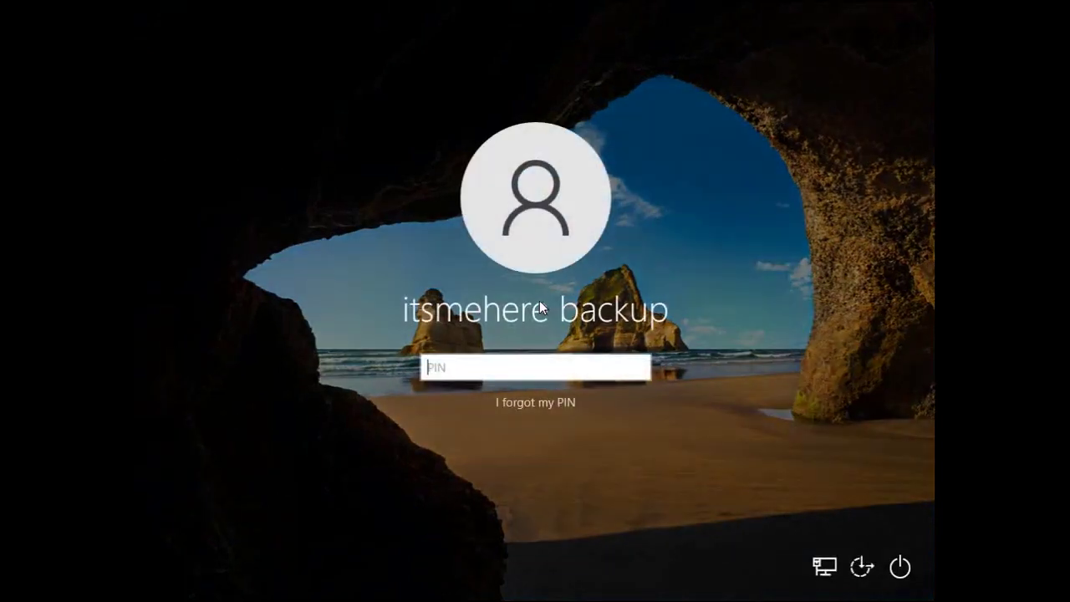
text(*******)
key(Return)
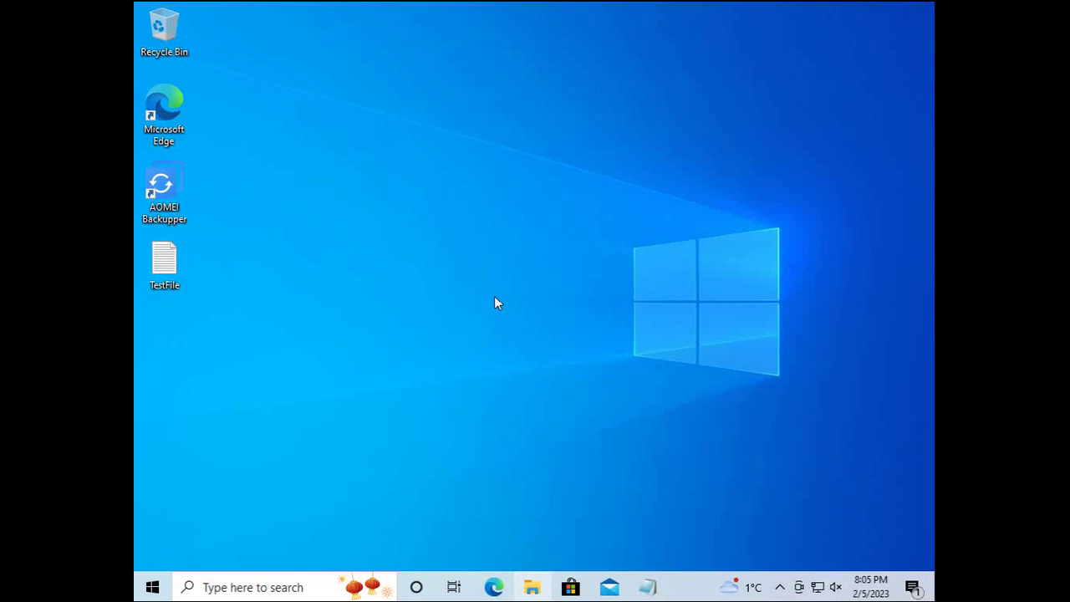
Check in File Explorer that This PC shows a single Local Disk (C:) with its folders.
key(super+e)
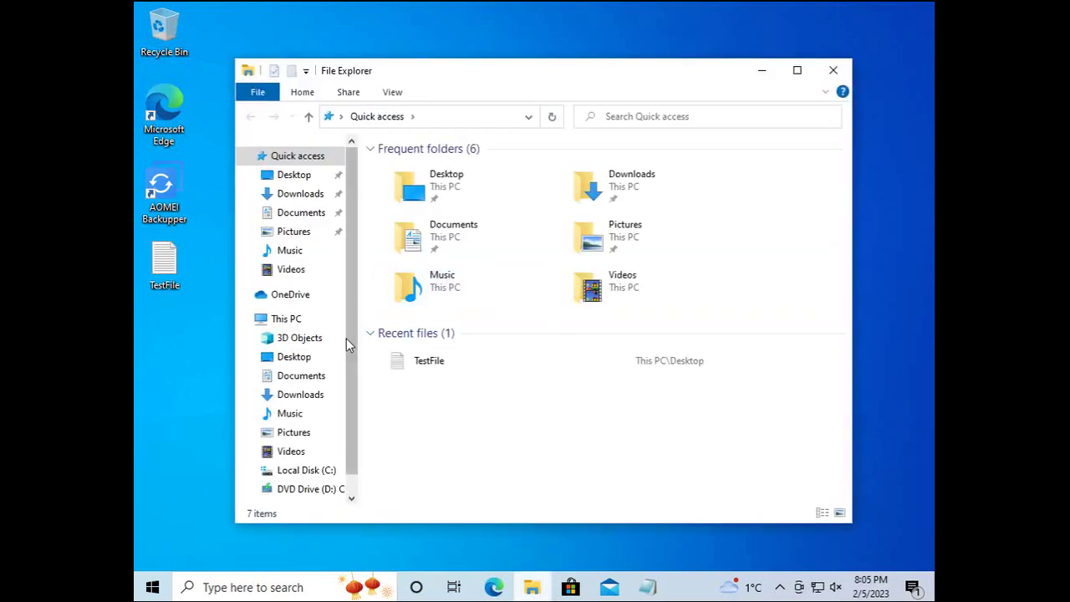
click(298, 319)
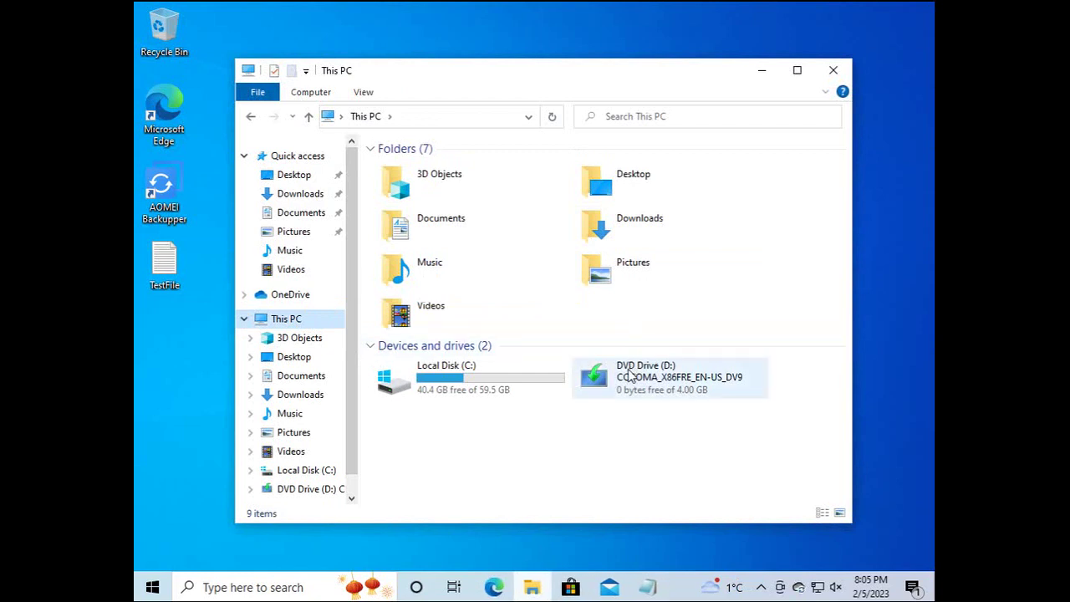
click(399, 382)
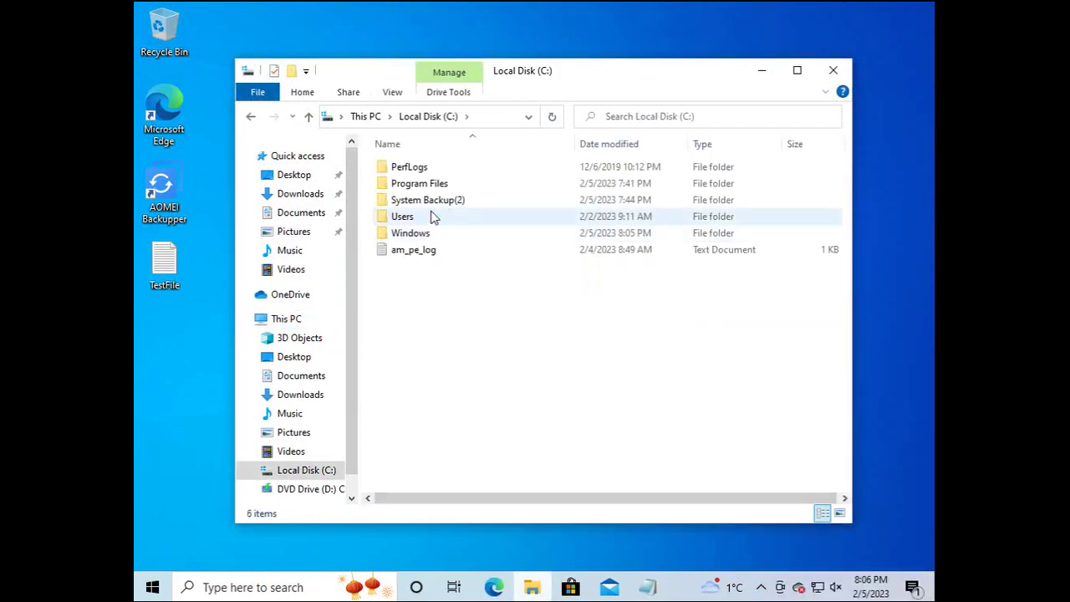
click(833, 70)
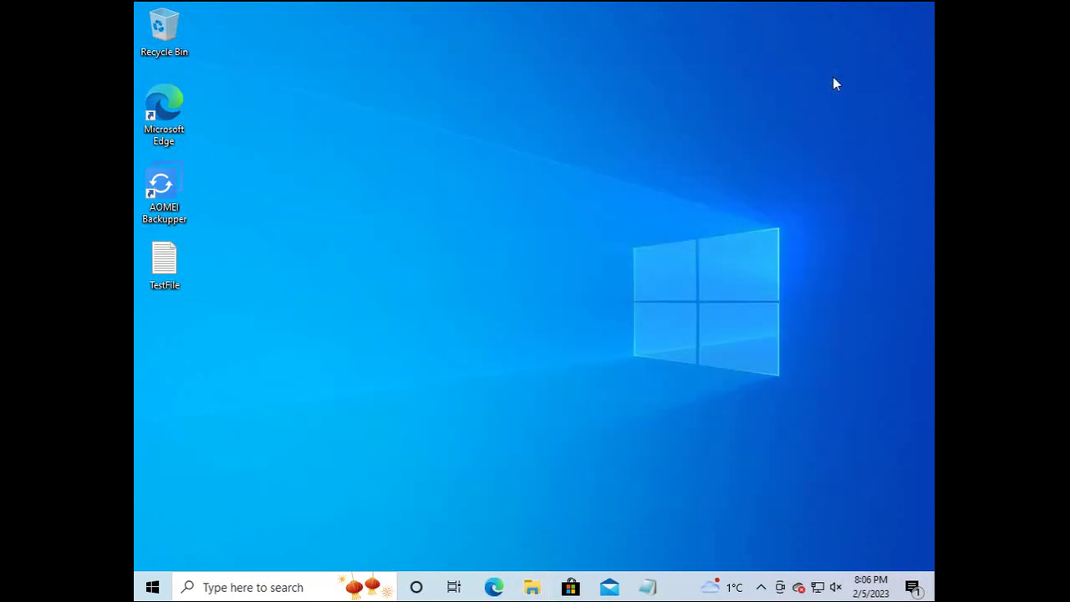
Sign out of Windows via the Start button's Shut down or sign out menu.
right_click(152, 587)
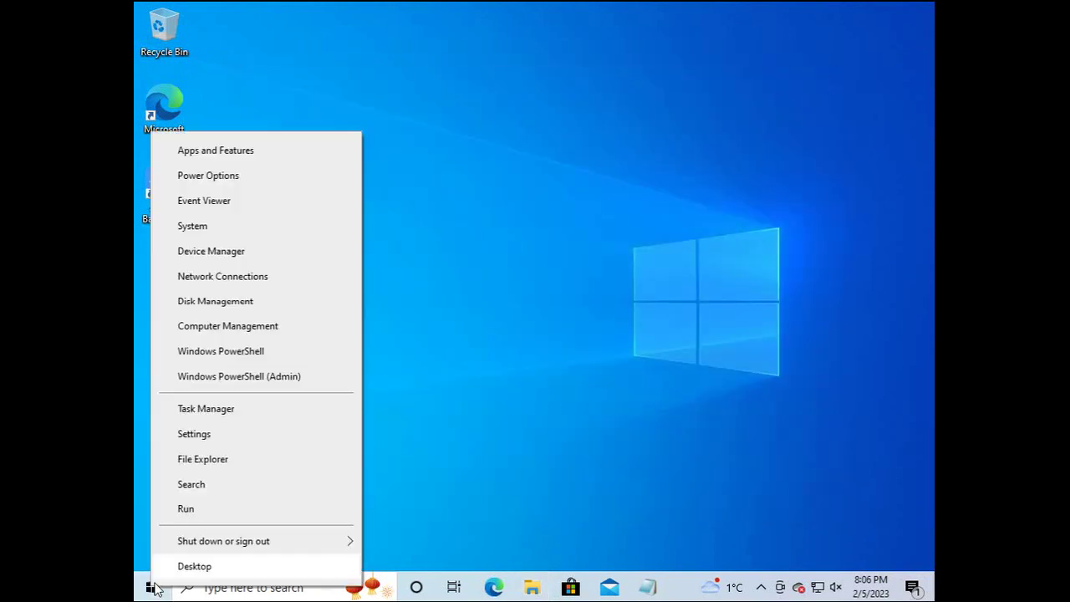
mouse_move(198, 547)
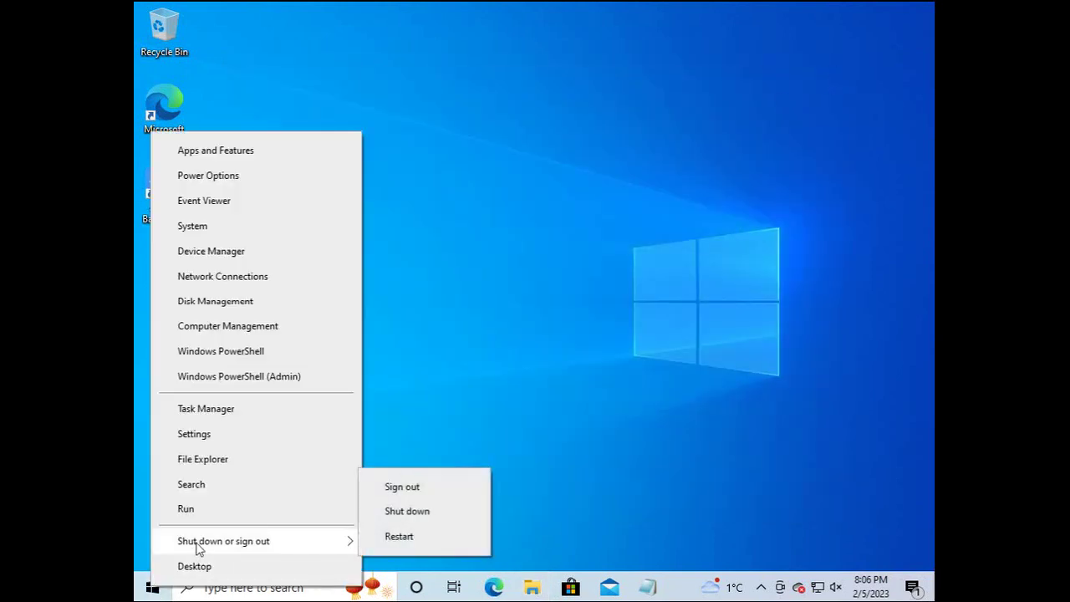
click(403, 487)
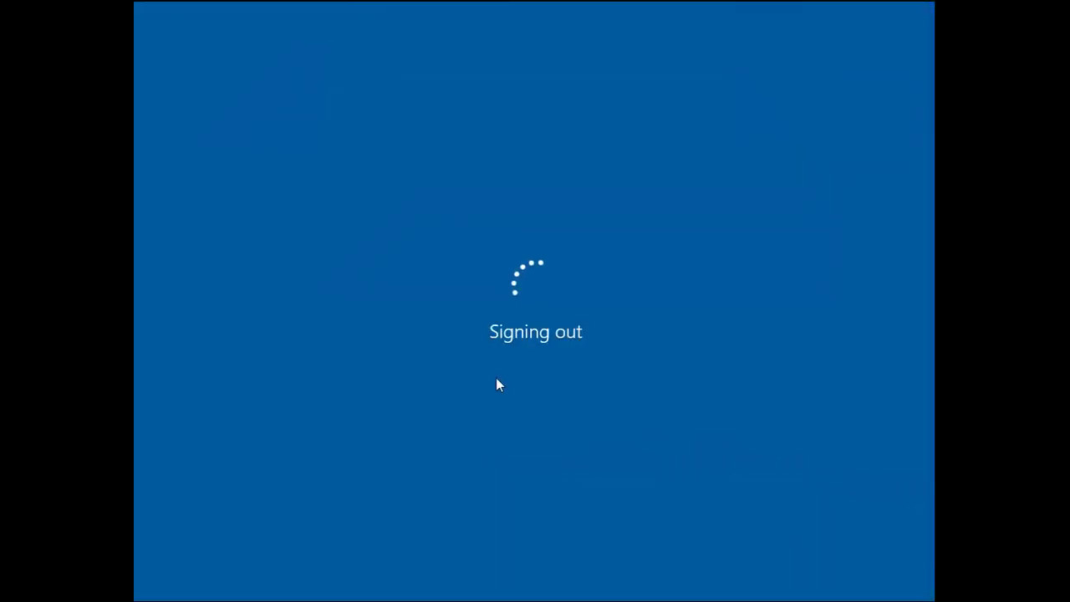